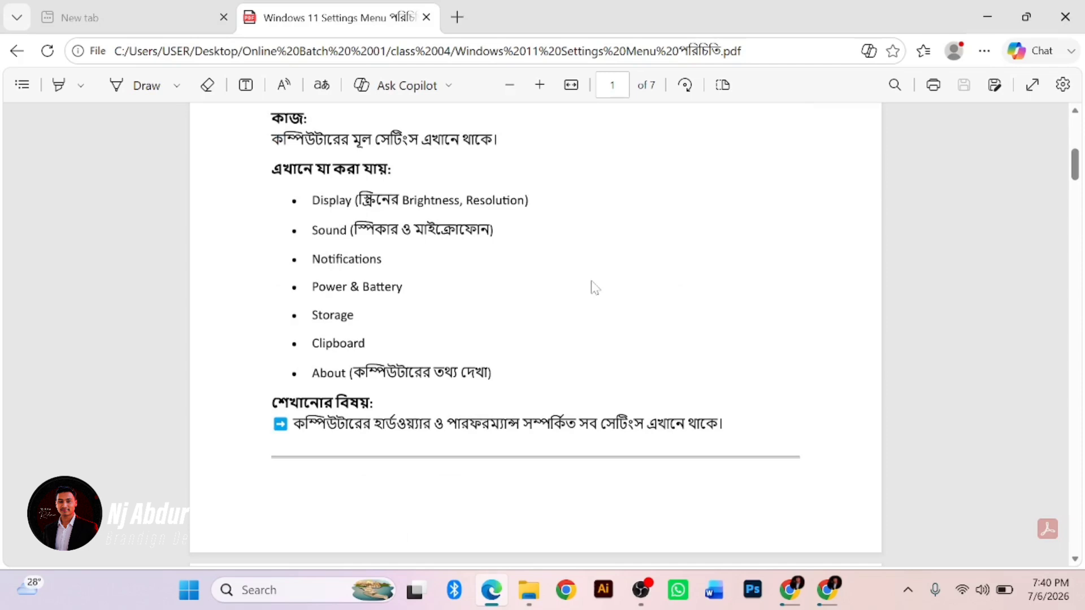
Skim the sections of the Windows 11 Settings Menu PDF guide and return to its first page
{"action": "scroll", "coordinate": [595, 288], "scroll_direction": "down", "scroll_amount": 15}
{"action": "scroll", "coordinate": [604, 287], "scroll_direction": "down", "scroll_amount": 15}
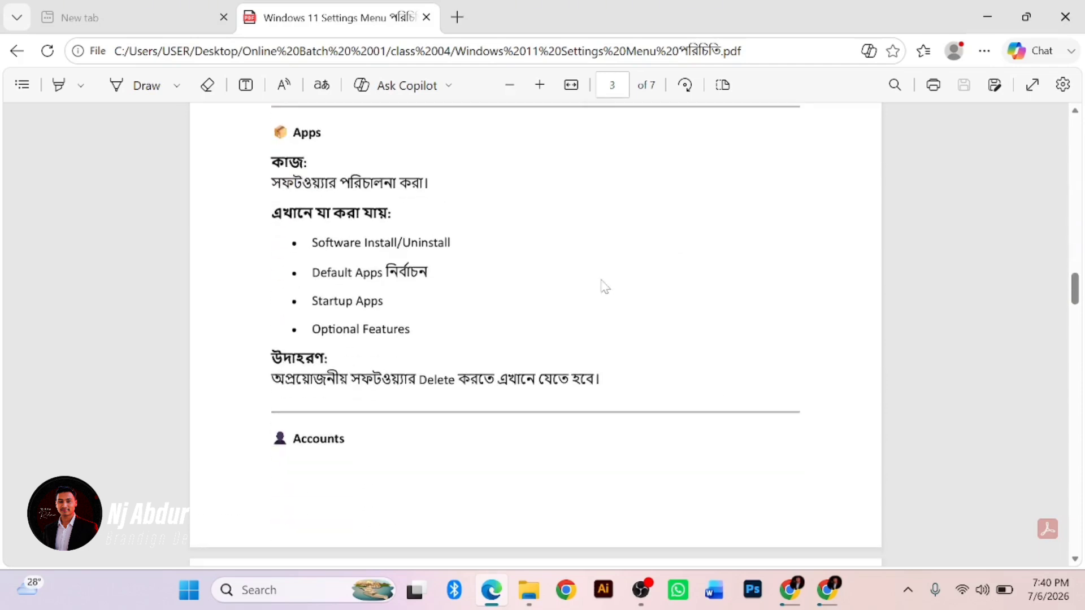
{"action": "scroll", "coordinate": [605, 288], "scroll_direction": "up", "scroll_amount": 20}
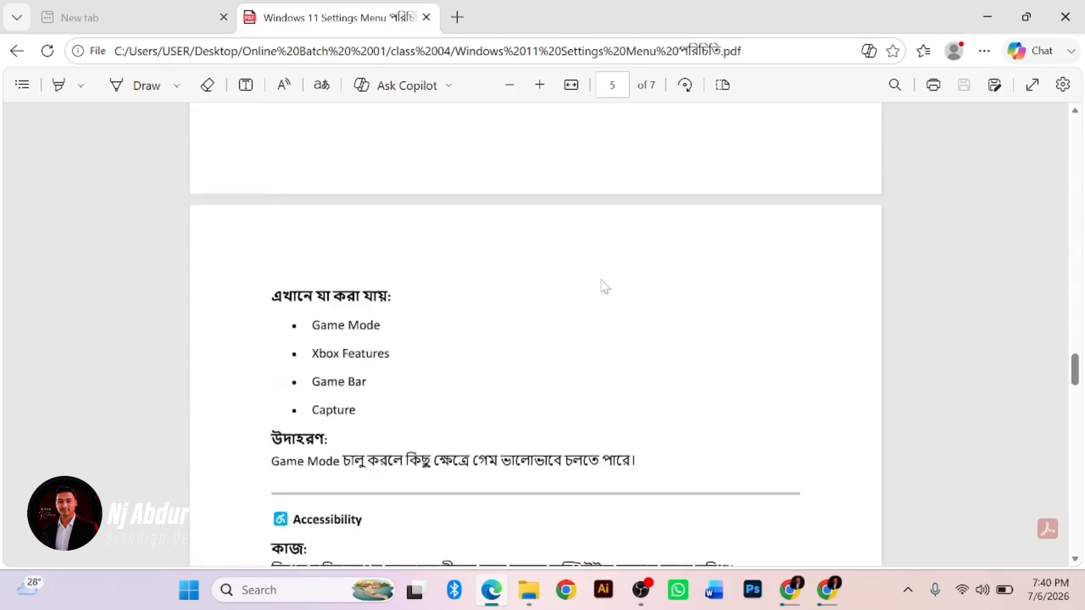
{"action": "scroll", "coordinate": [604, 291], "scroll_direction": "up", "scroll_amount": 4}
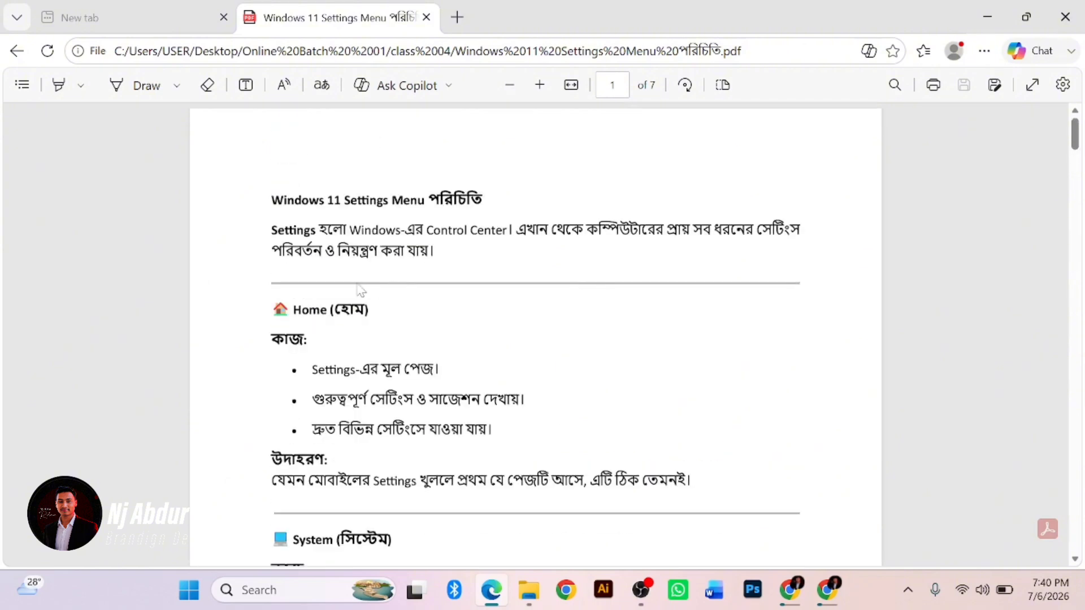
Open Windows Settings and look over the cards on its Home page
{"action": "left_click", "coordinate": [181, 603]}
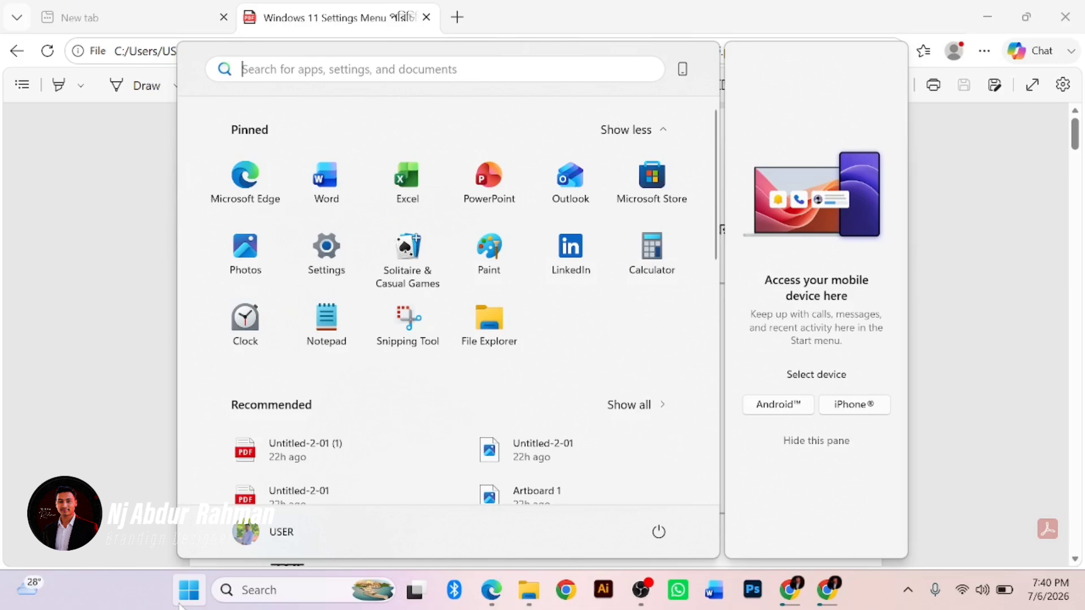
{"action": "left_click", "coordinate": [303, 273]}
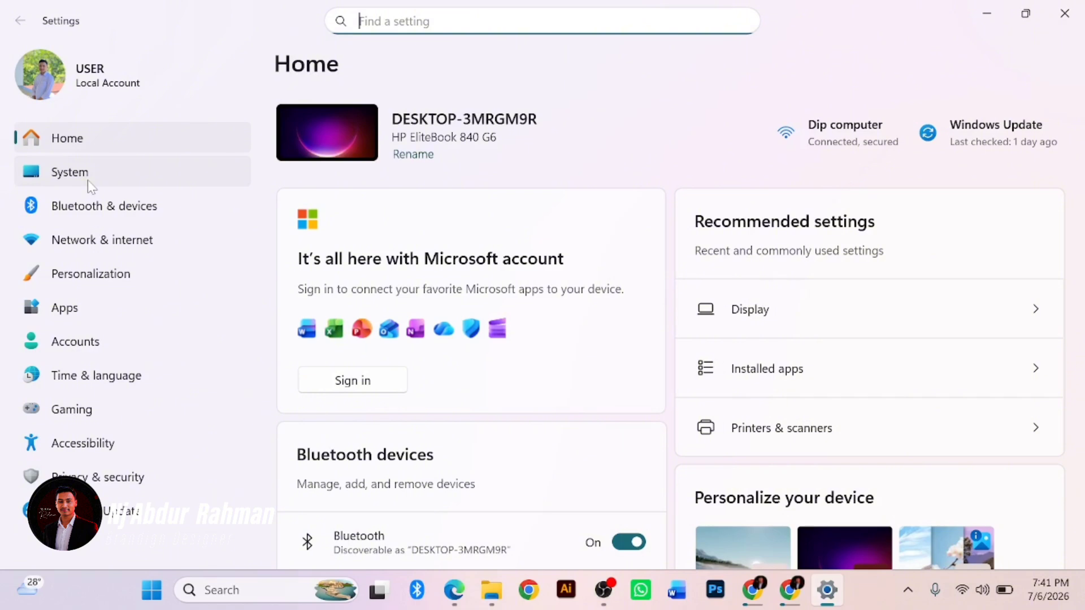
{"action": "scroll", "coordinate": [545, 452], "scroll_direction": "down", "scroll_amount": 6}
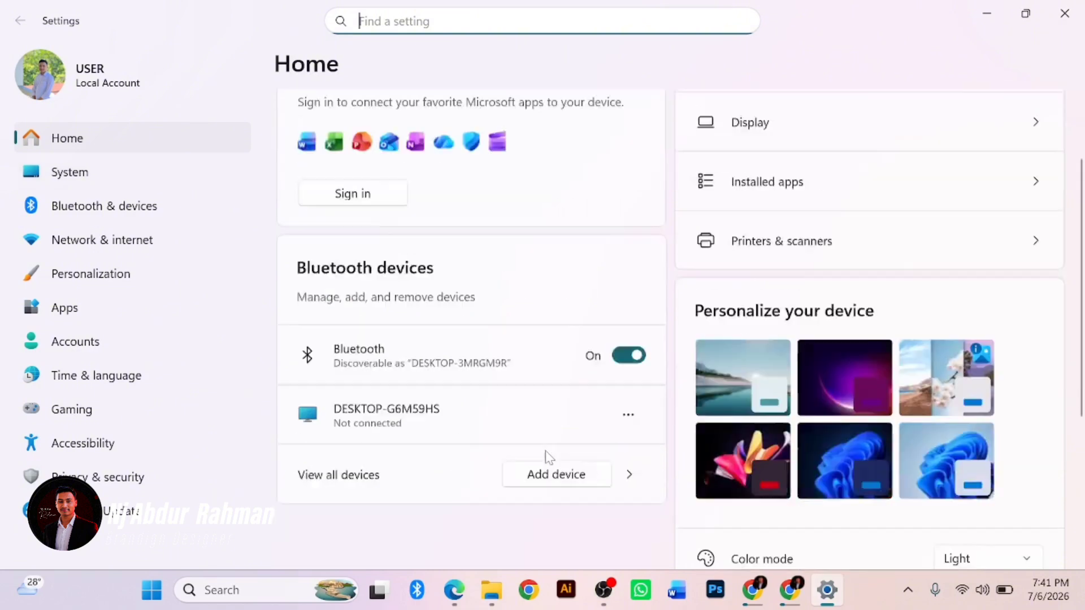
{"action": "scroll", "coordinate": [584, 419], "scroll_direction": "up", "scroll_amount": 6}
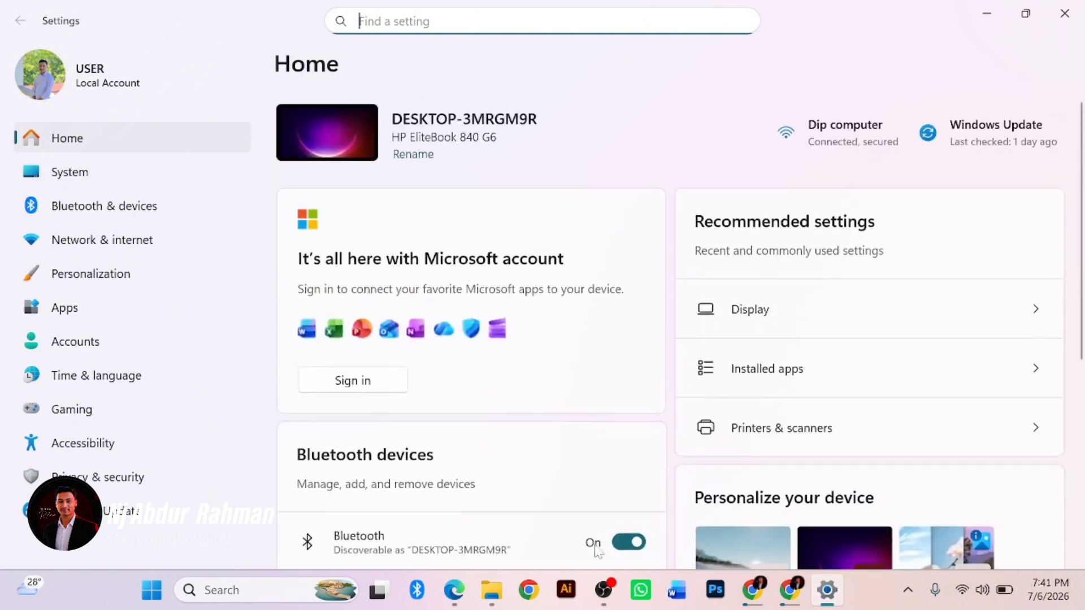
Switch back to the PDF guide in Microsoft Edge, skim its sections, and highlight the word "Settings" in the title
{"action": "left_click", "coordinate": [487, 594]}
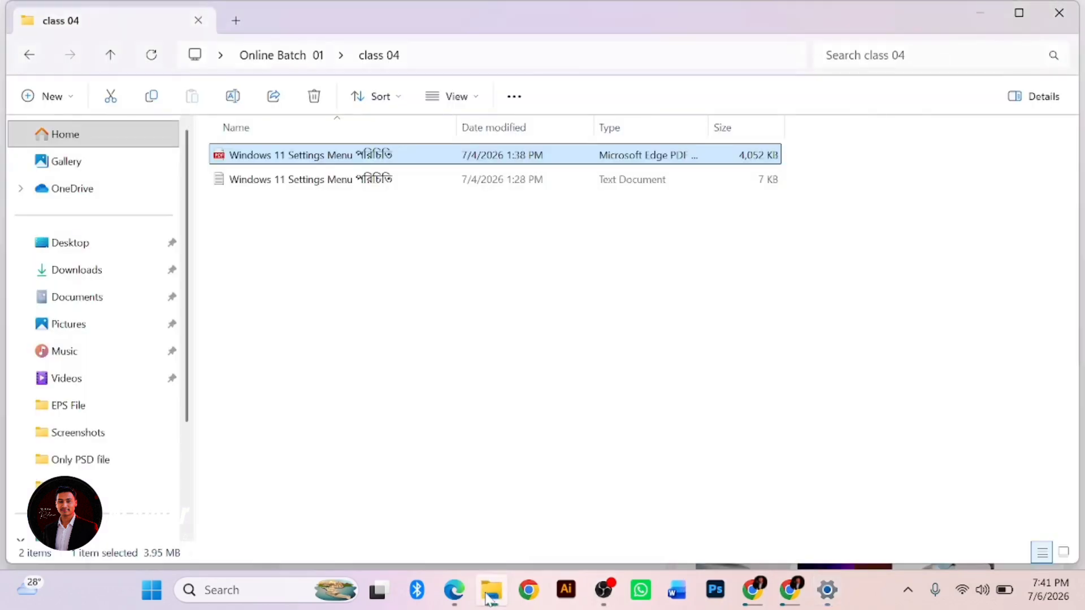
{"action": "left_click", "coordinate": [447, 591]}
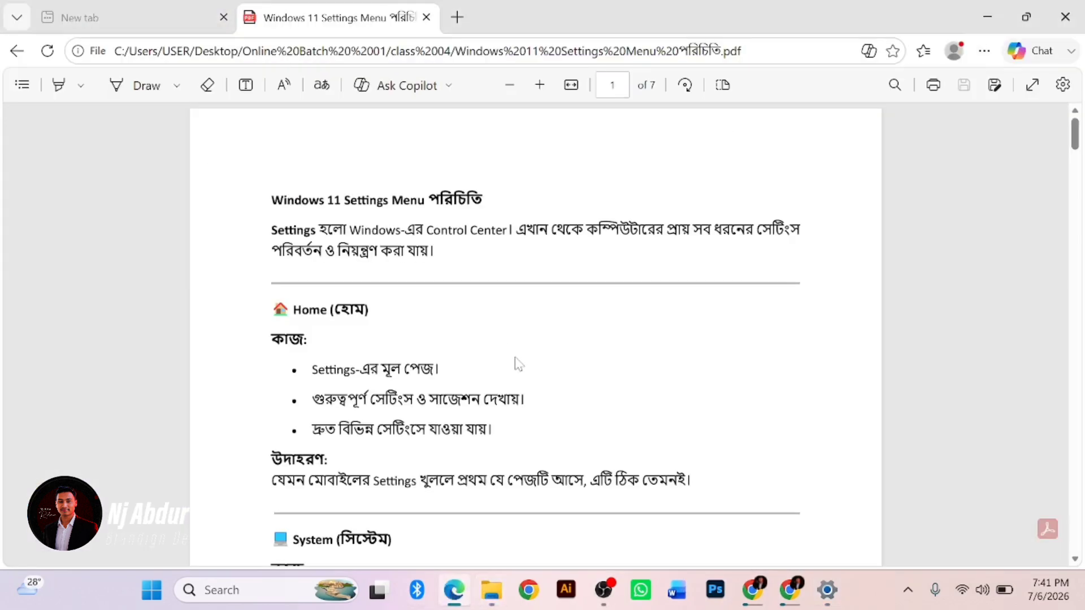
{"action": "scroll", "coordinate": [519, 364], "scroll_direction": "down", "scroll_amount": 4}
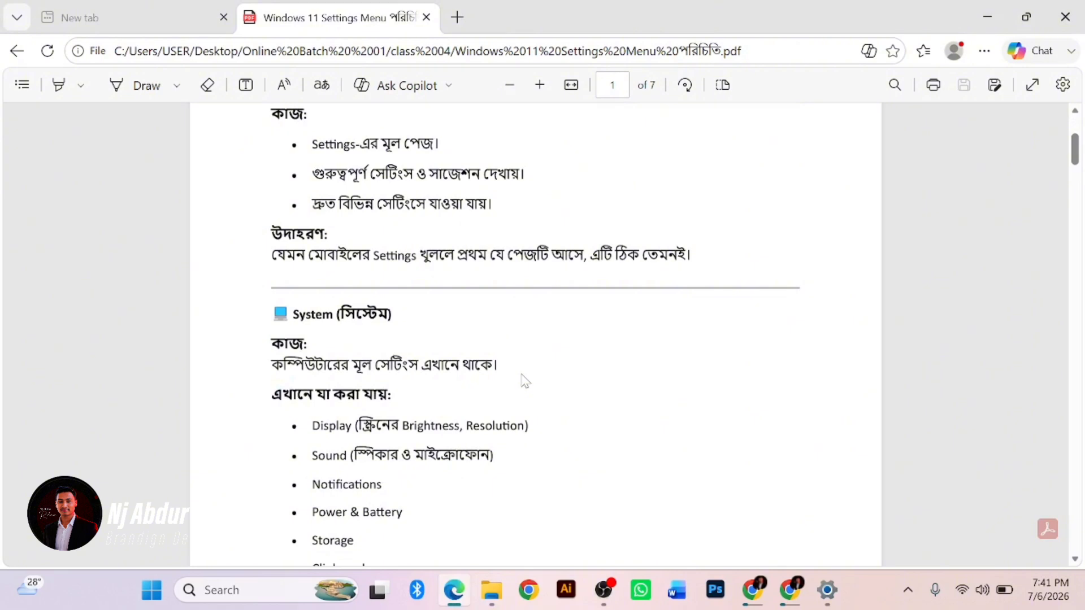
{"action": "scroll", "coordinate": [521, 383], "scroll_direction": "up", "scroll_amount": 4}
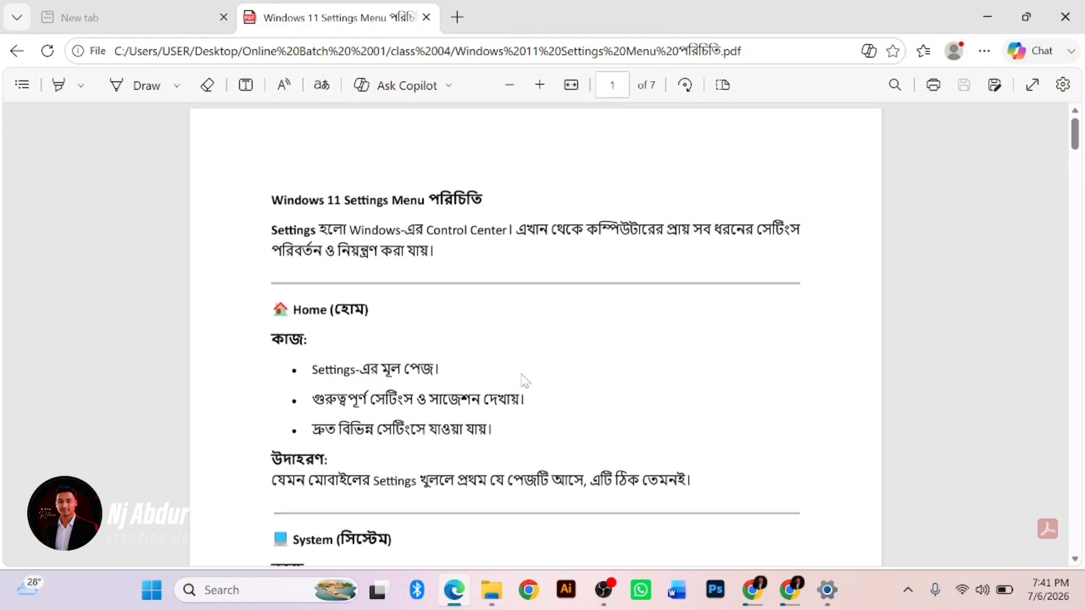
{"action": "scroll", "coordinate": [520, 384], "scroll_direction": "down", "scroll_amount": 12}
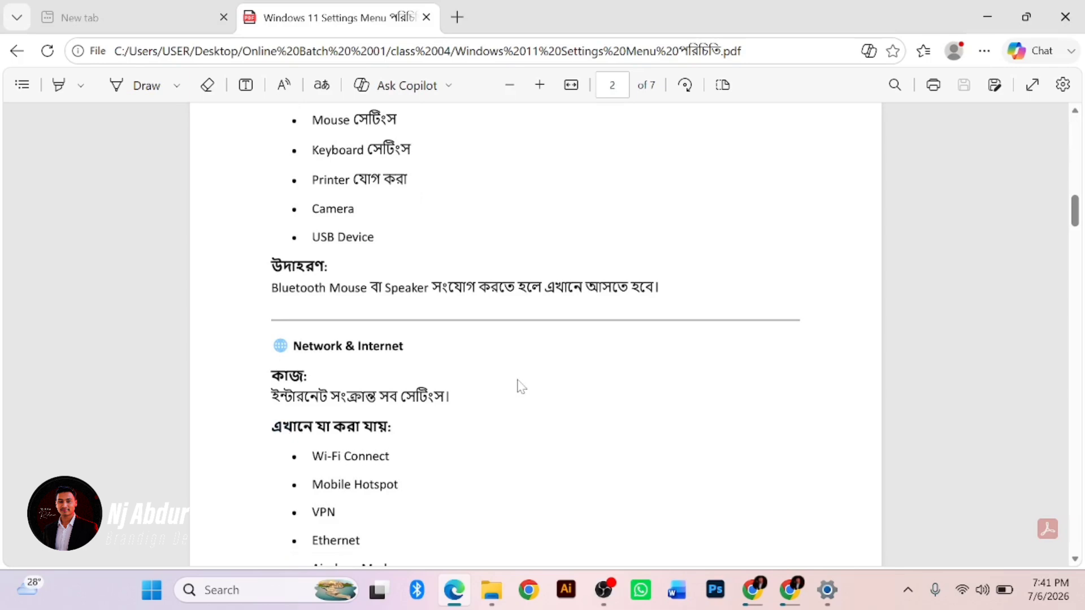
{"action": "scroll", "coordinate": [521, 386], "scroll_direction": "down", "scroll_amount": 10}
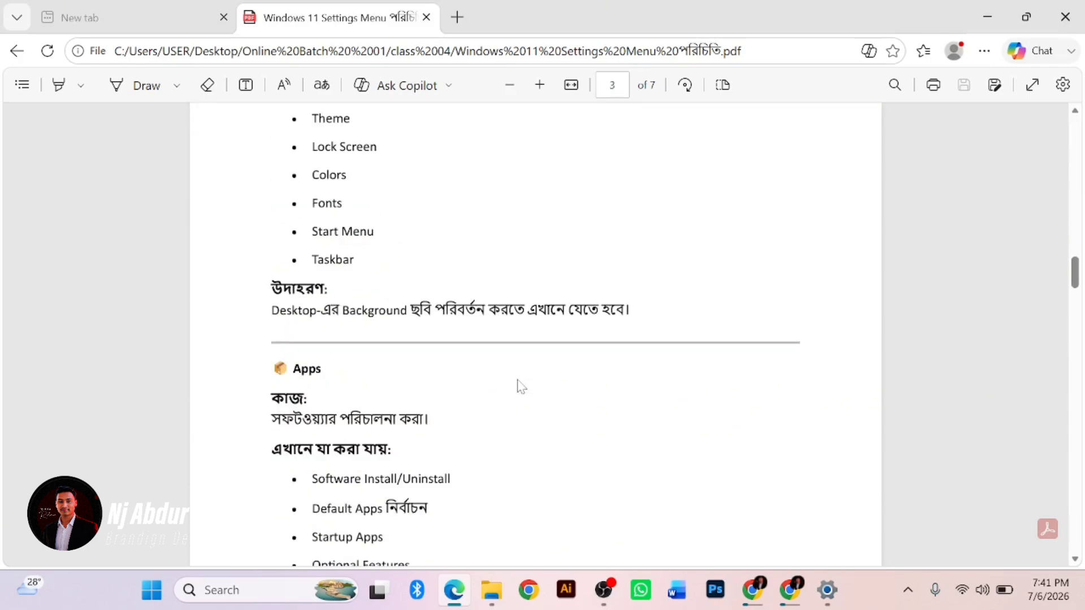
{"action": "scroll", "coordinate": [521, 387], "scroll_direction": "up", "scroll_amount": 15}
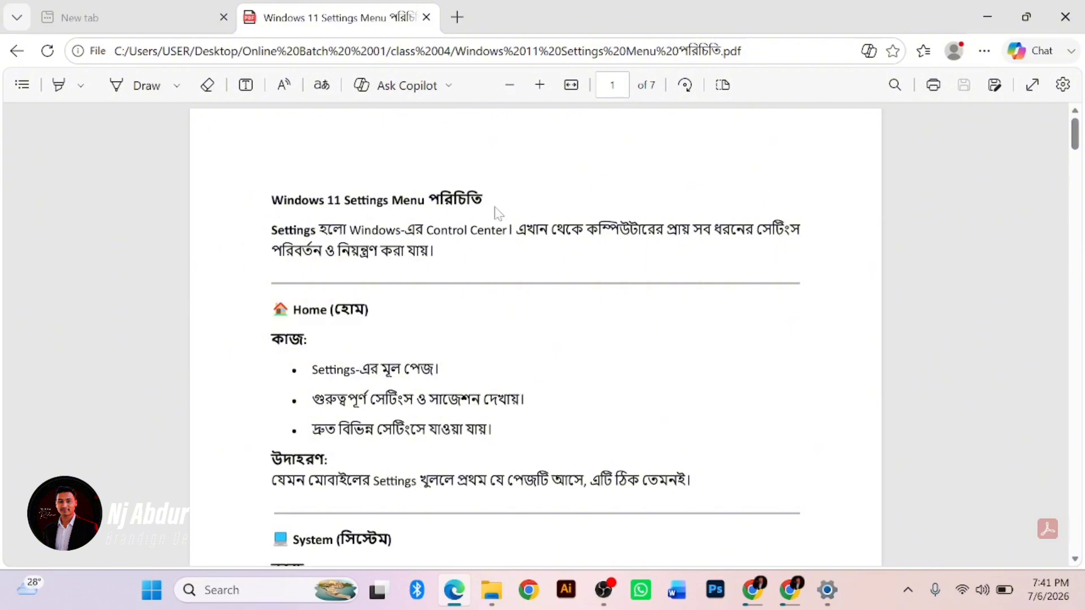
{"action": "double_click", "coordinate": [365, 200]}
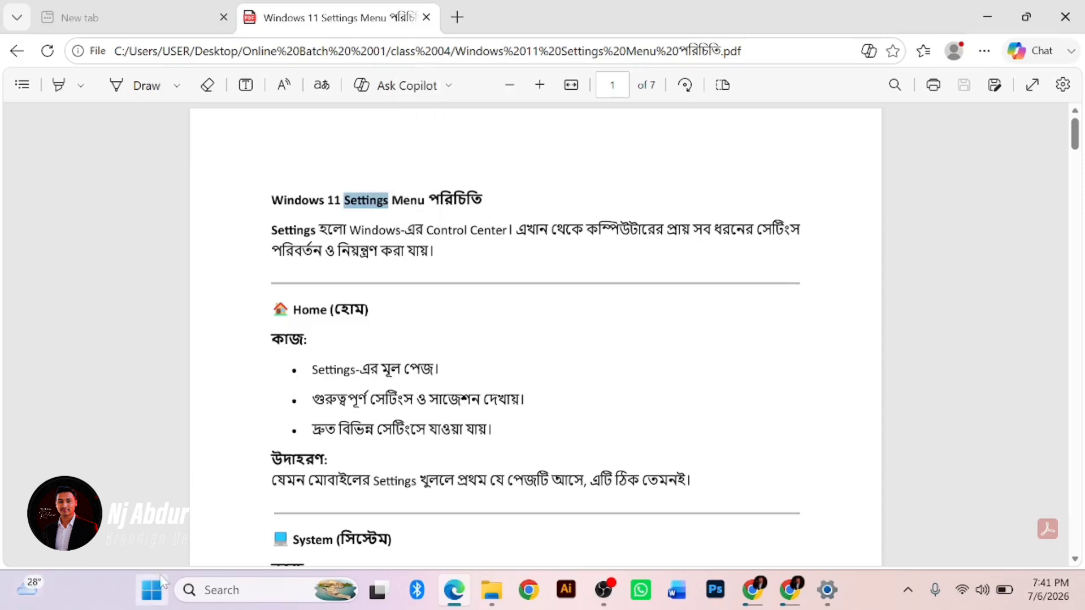
Switch to Windows Settings and view the System, Privacy & security, Accessibility and Gaming pages in turn
{"action": "left_click", "coordinate": [166, 599]}
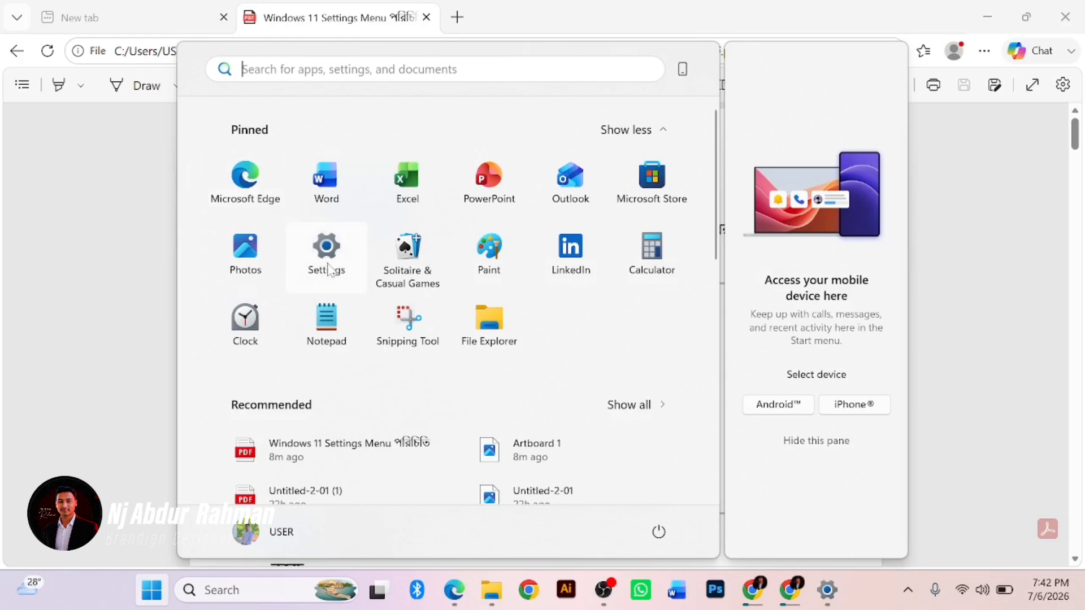
{"action": "left_click", "coordinate": [327, 264]}
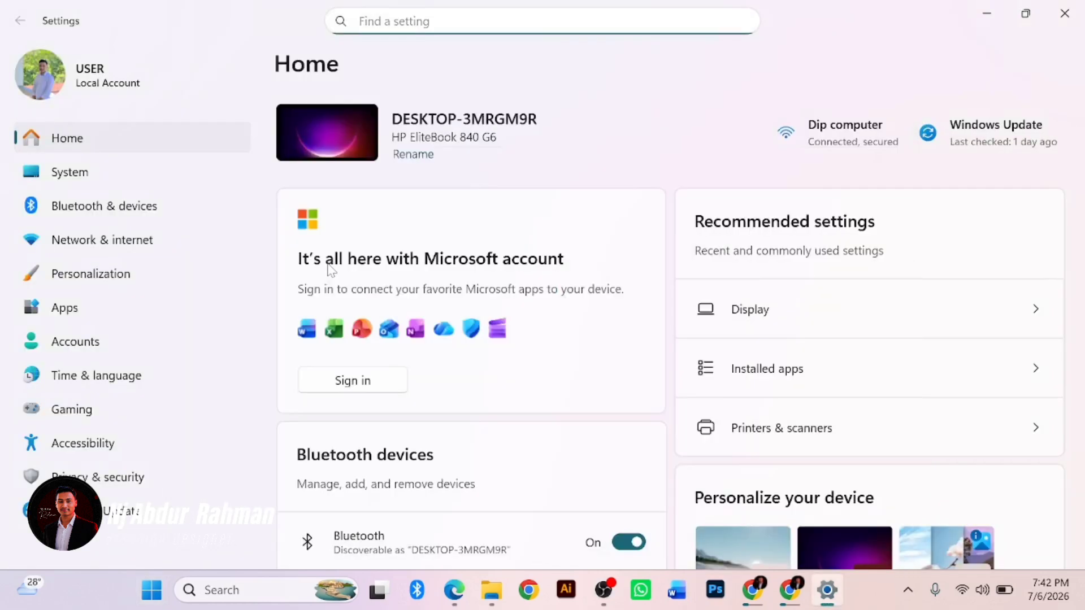
{"action": "left_click", "coordinate": [63, 174]}
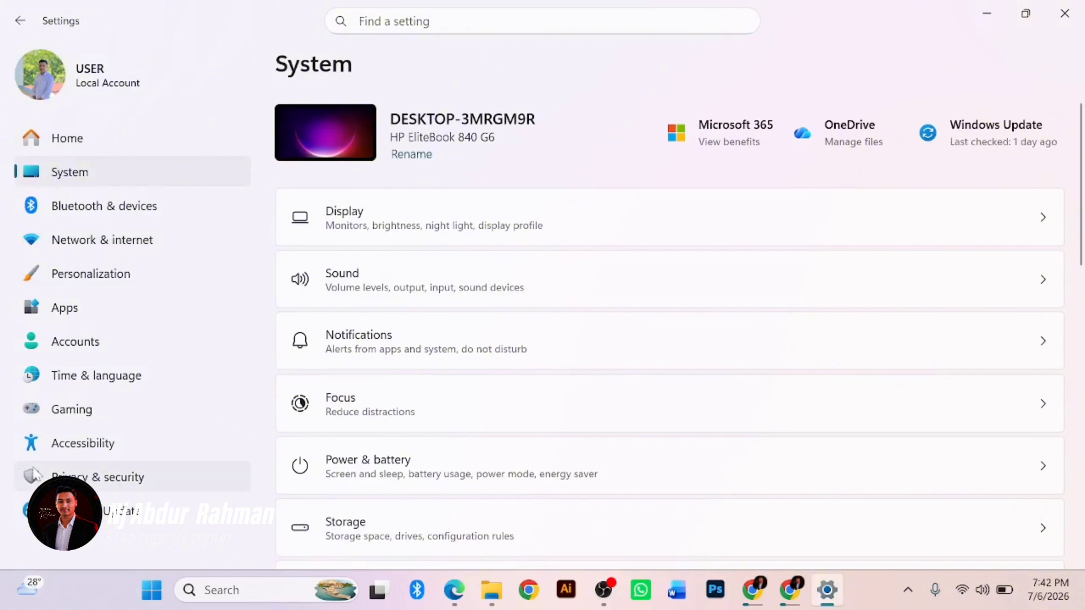
{"action": "left_click", "coordinate": [136, 478]}
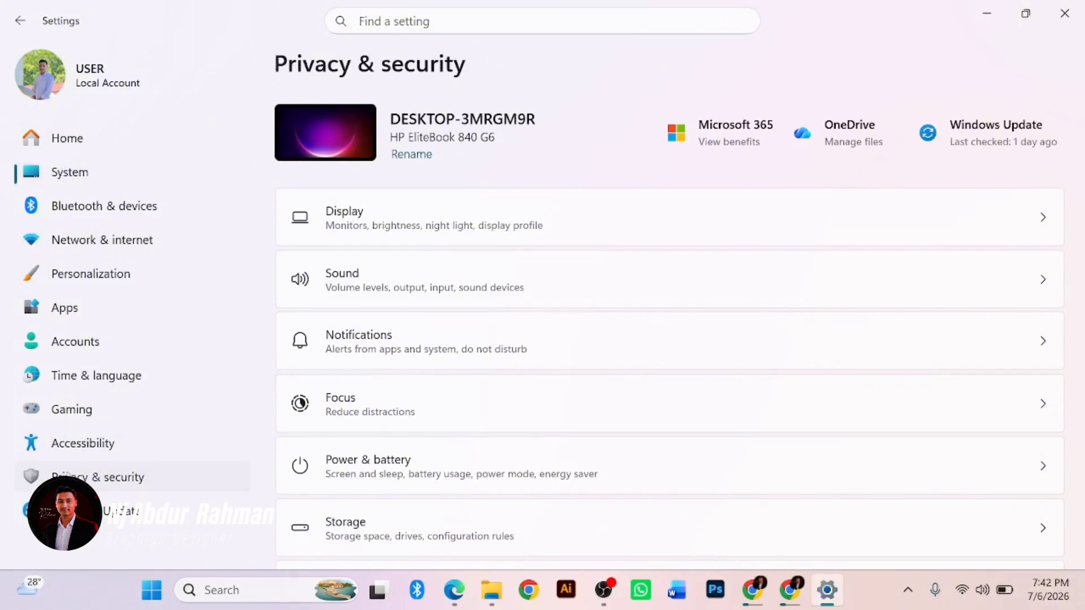
{"action": "left_click", "coordinate": [79, 447]}
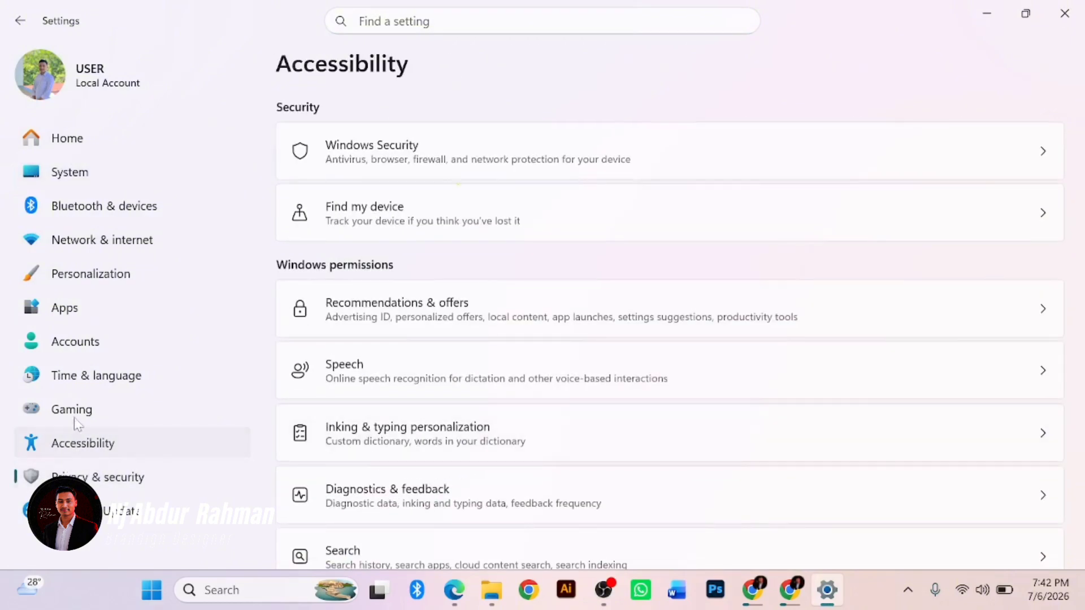
{"action": "left_click", "coordinate": [73, 407]}
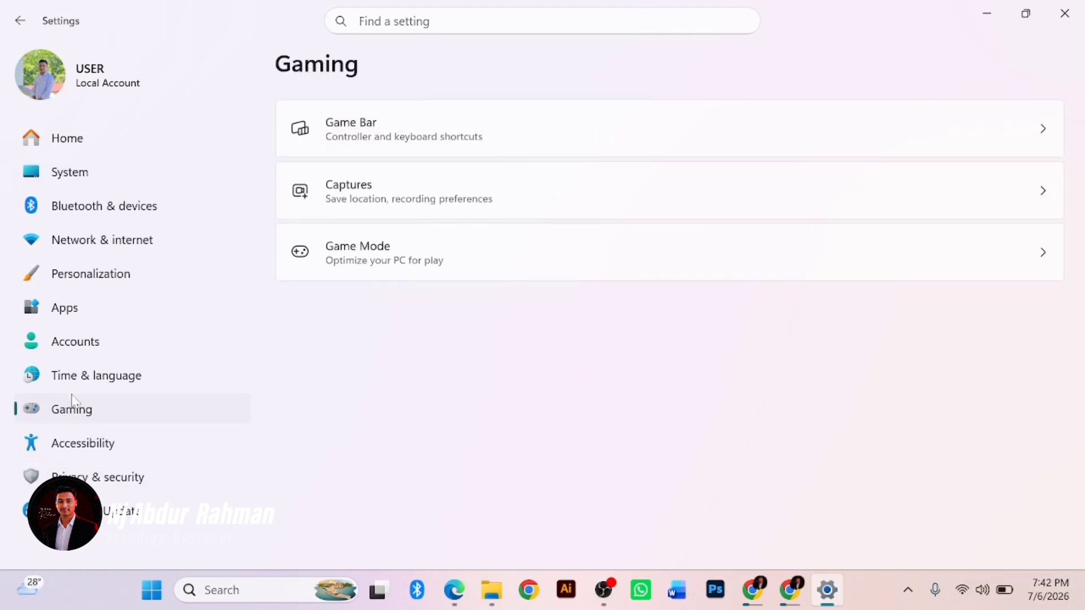
View the Time & language, Accounts, Apps and Personalization pages, looking through the full Personalization list
{"action": "left_click", "coordinate": [78, 378]}
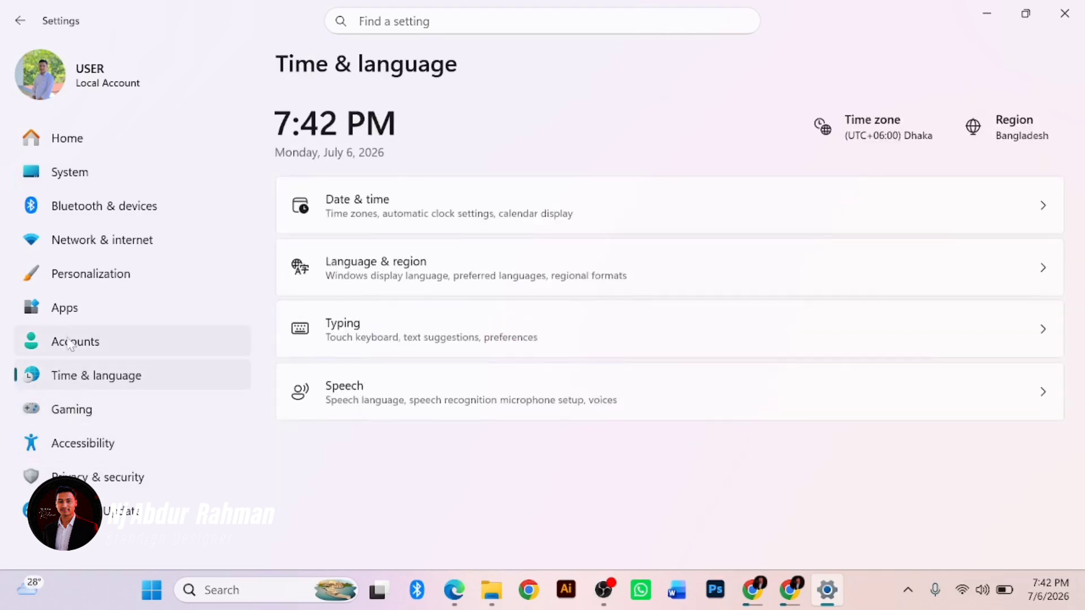
{"action": "left_click", "coordinate": [69, 343]}
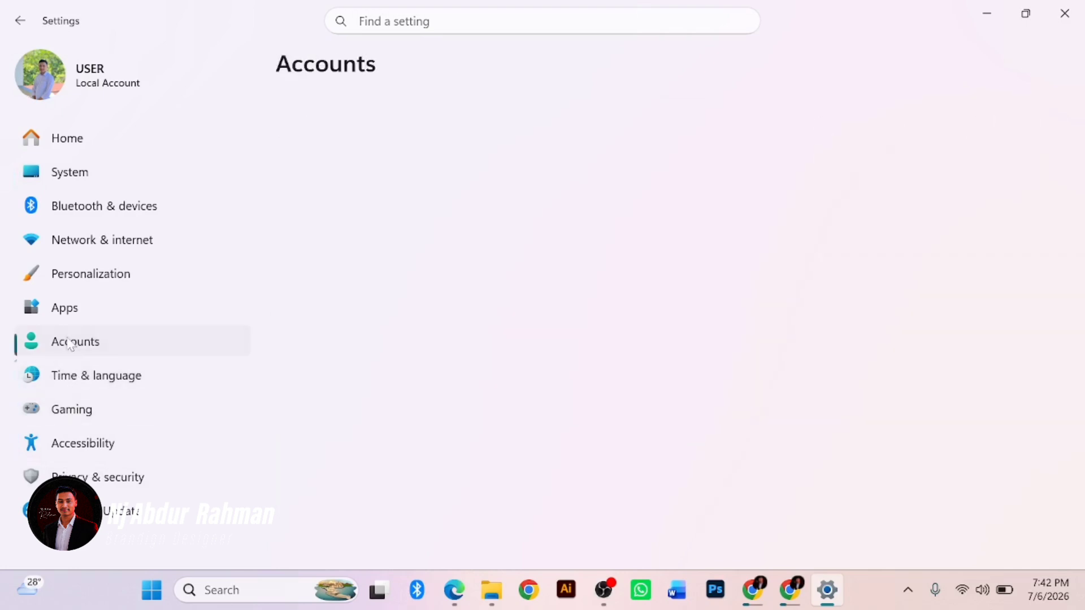
{"action": "left_click", "coordinate": [61, 307]}
{"action": "left_click", "coordinate": [85, 285]}
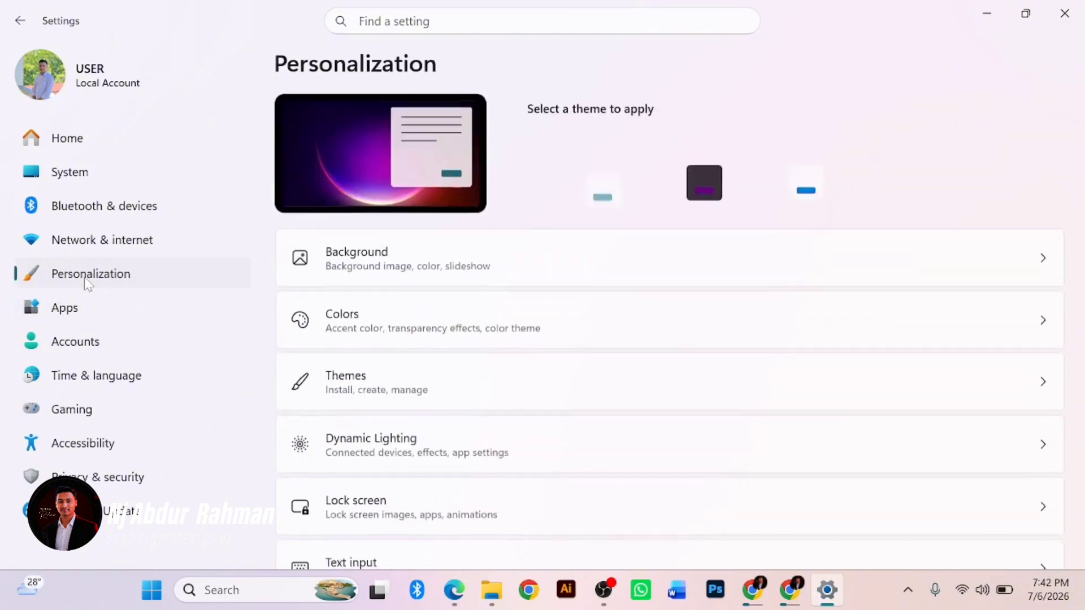
{"action": "scroll", "coordinate": [230, 295], "scroll_direction": "down", "scroll_amount": 5}
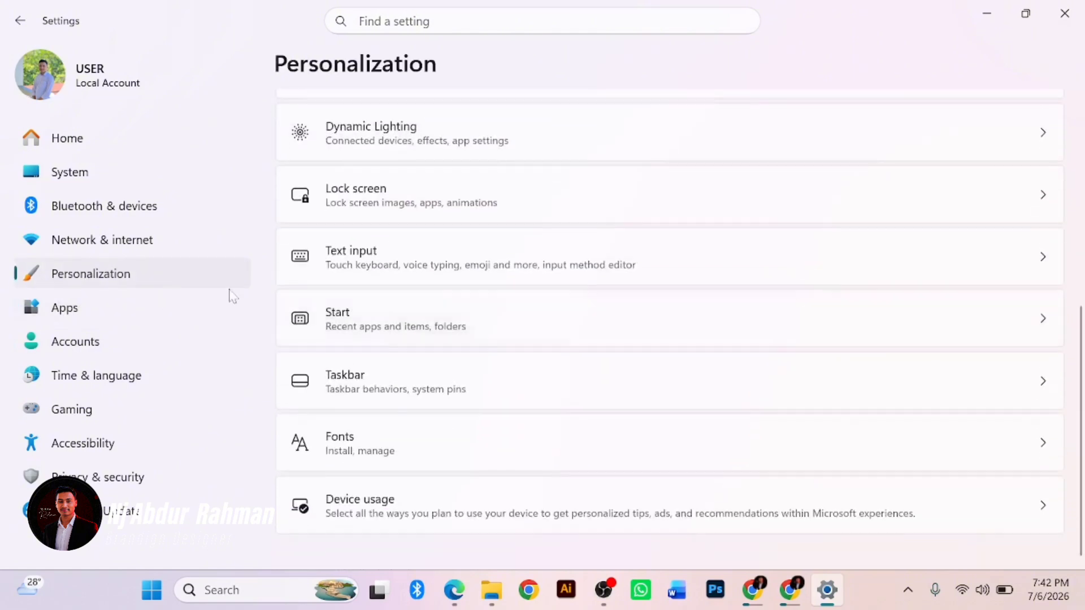
View the Network & internet and Bluetooth & devices pages, then return to the System page
{"action": "left_click", "coordinate": [71, 241]}
{"action": "left_click", "coordinate": [84, 214]}
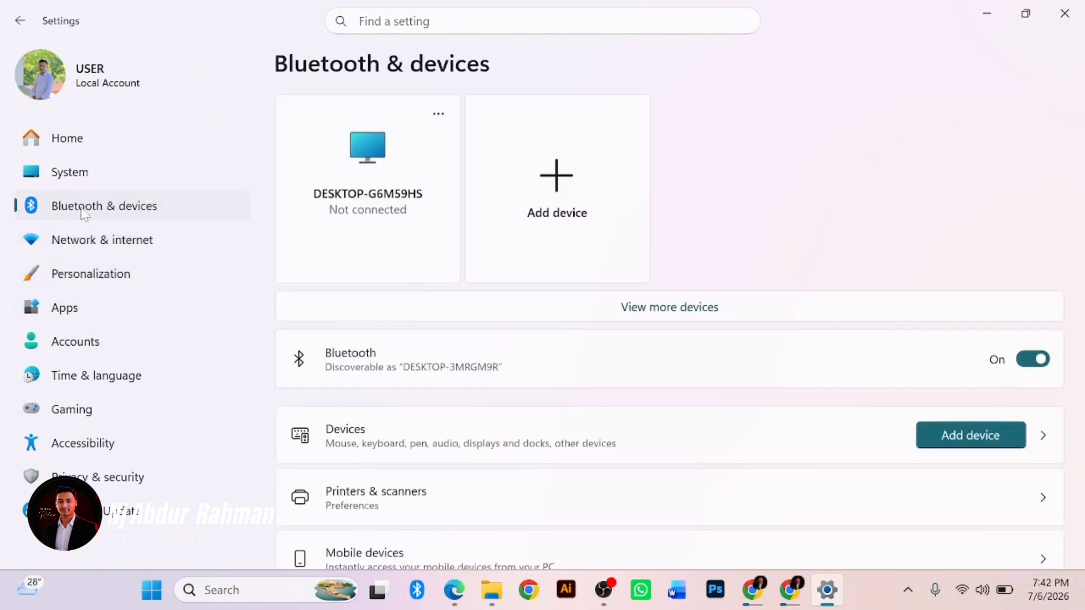
{"action": "scroll", "coordinate": [296, 296], "scroll_direction": "down", "scroll_amount": 6}
{"action": "left_click", "coordinate": [73, 172]}
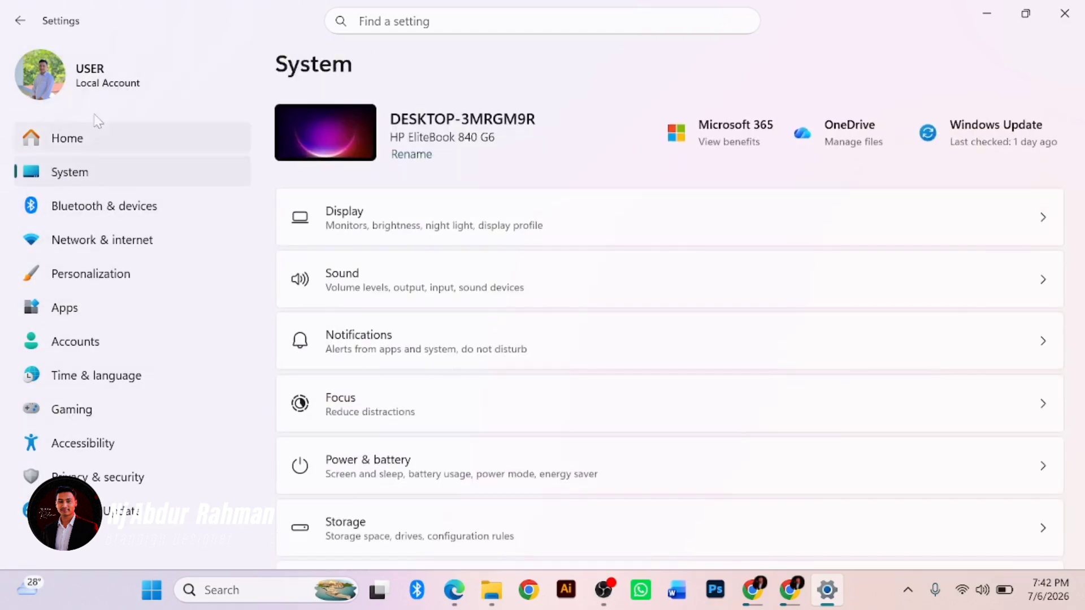
Open the Accounts page from the user profile, view Apps briefly, and look through all the account settings
{"action": "left_click", "coordinate": [97, 93]}
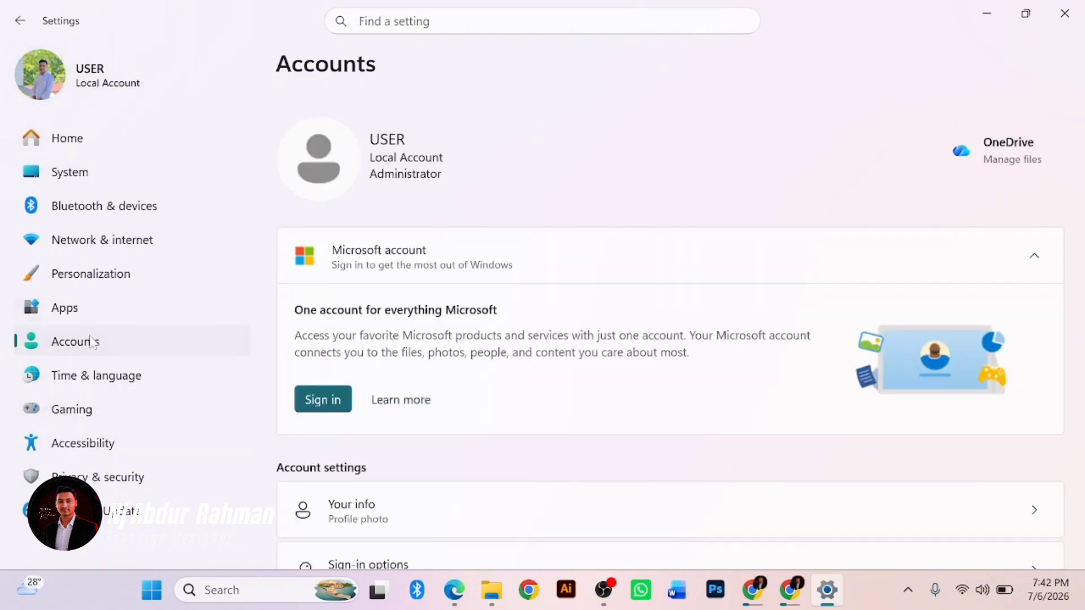
{"action": "left_click", "coordinate": [64, 308]}
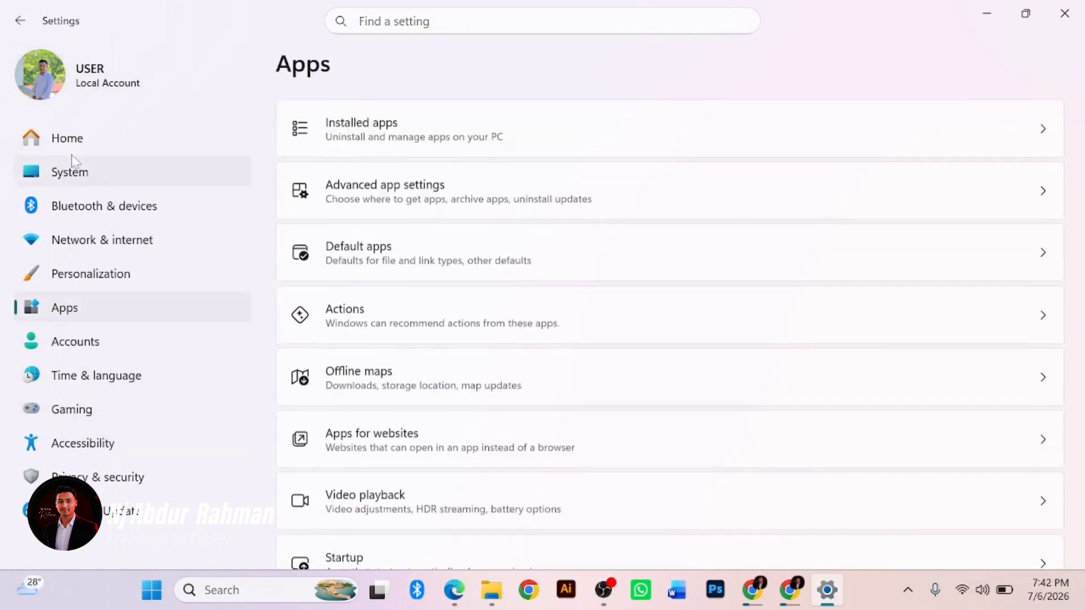
{"action": "left_click", "coordinate": [97, 102]}
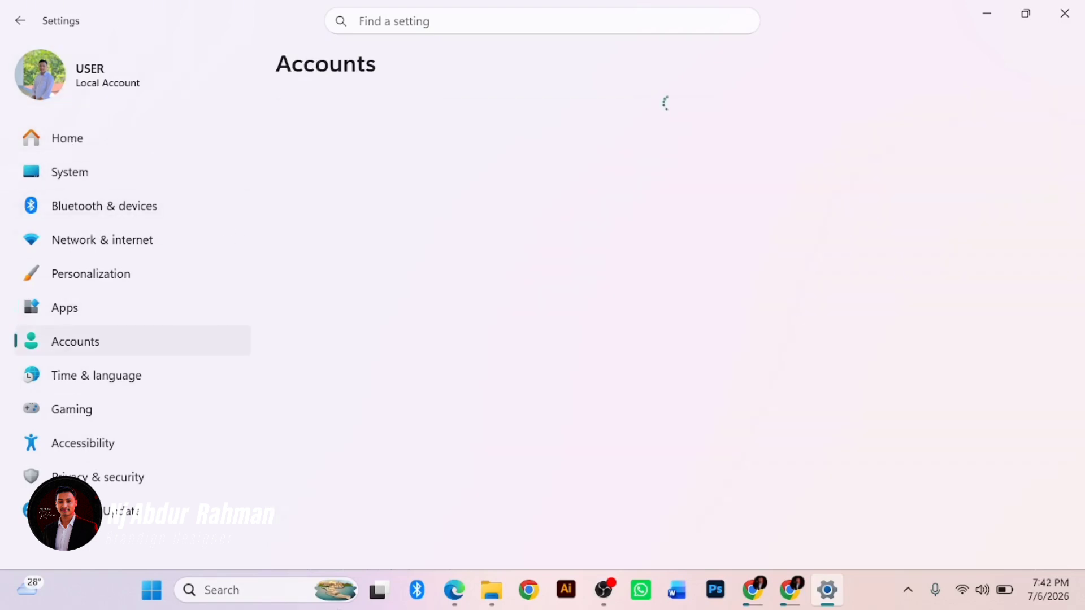
{"action": "scroll", "coordinate": [476, 506], "scroll_direction": "down", "scroll_amount": 12}
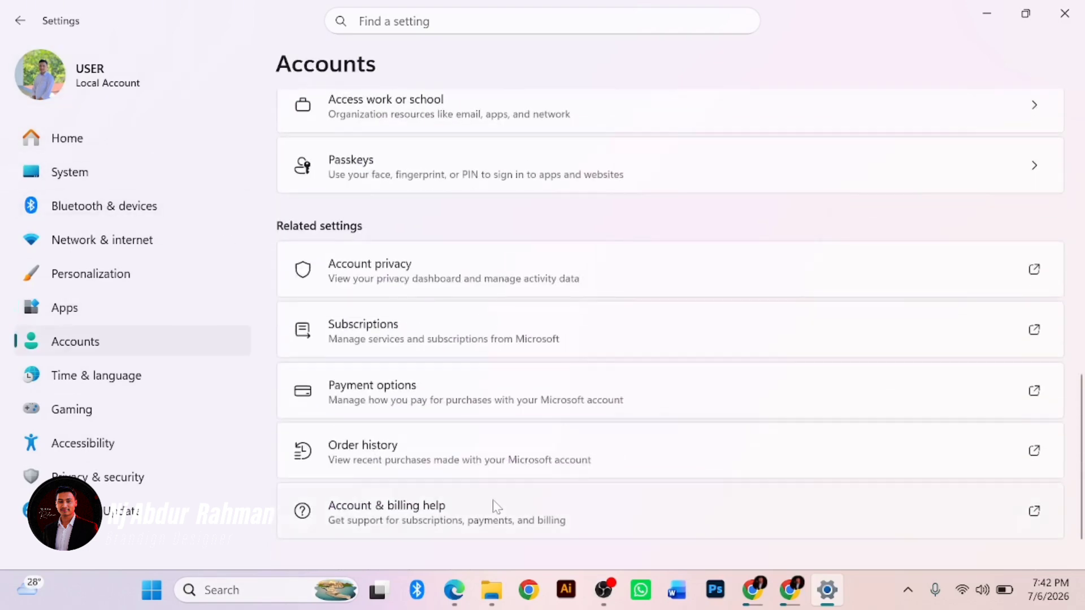
{"action": "scroll", "coordinate": [497, 507], "scroll_direction": "up", "scroll_amount": 12}
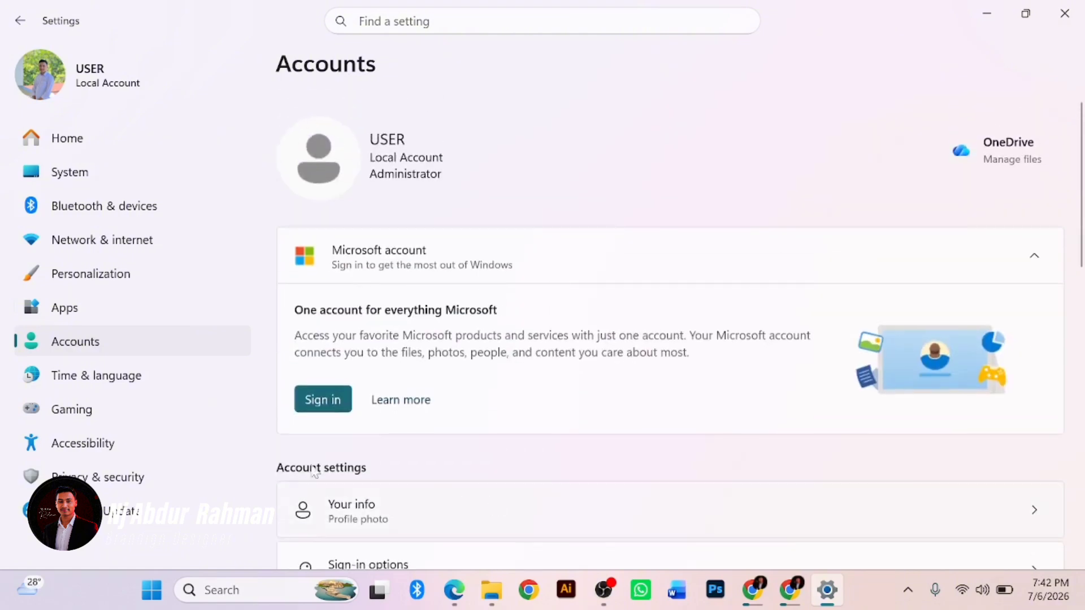
Revisit the Home page and look through the System options from Display down to About
{"action": "left_click", "coordinate": [61, 142]}
{"action": "left_click", "coordinate": [69, 179]}
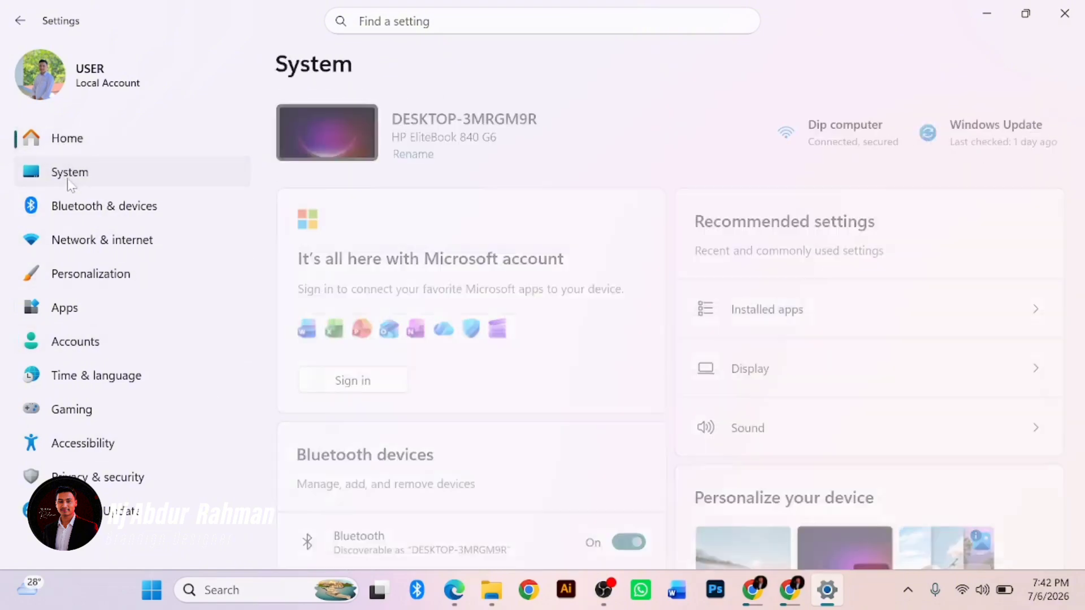
{"action": "scroll", "coordinate": [478, 325], "scroll_direction": "down", "scroll_amount": 10}
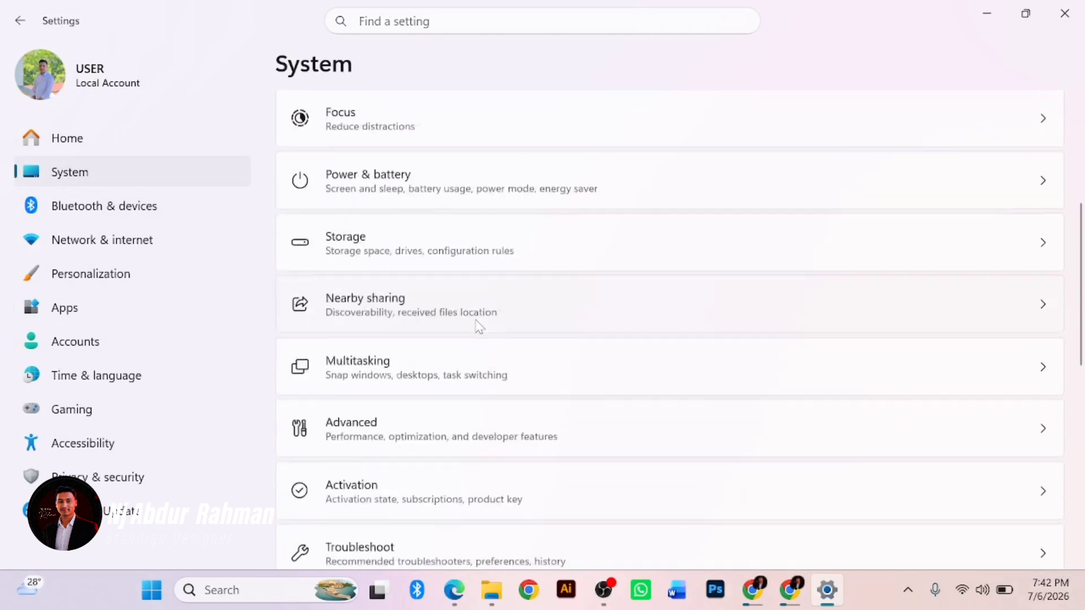
{"action": "scroll", "coordinate": [480, 327], "scroll_direction": "up", "scroll_amount": 2}
{"action": "scroll", "coordinate": [478, 326], "scroll_direction": "down", "scroll_amount": 5}
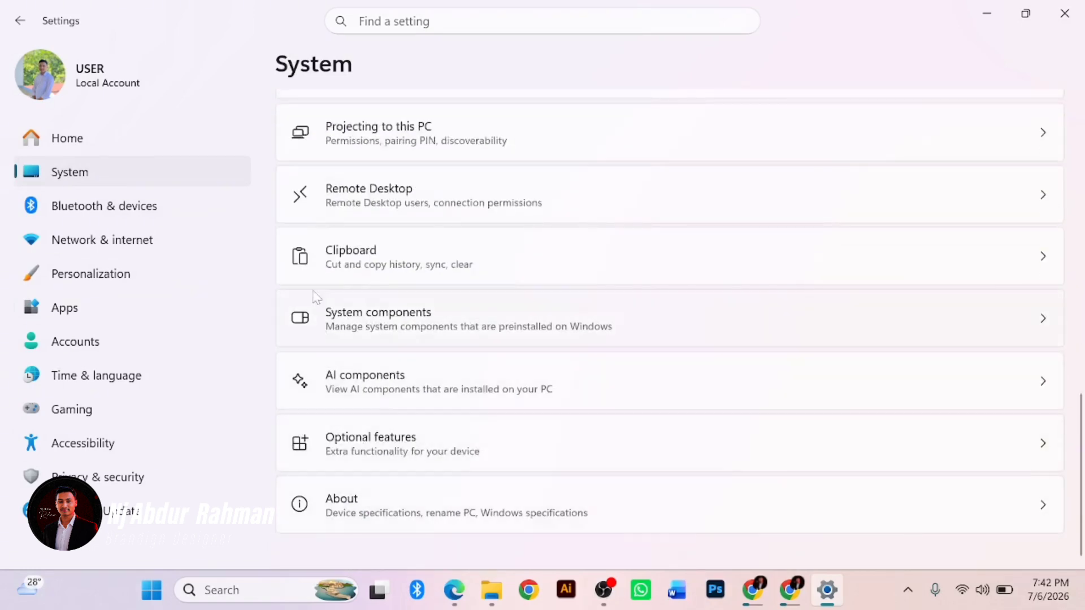
Revisit the Home page, return to System, and open the About page at the end of its list
{"action": "left_click", "coordinate": [112, 140]}
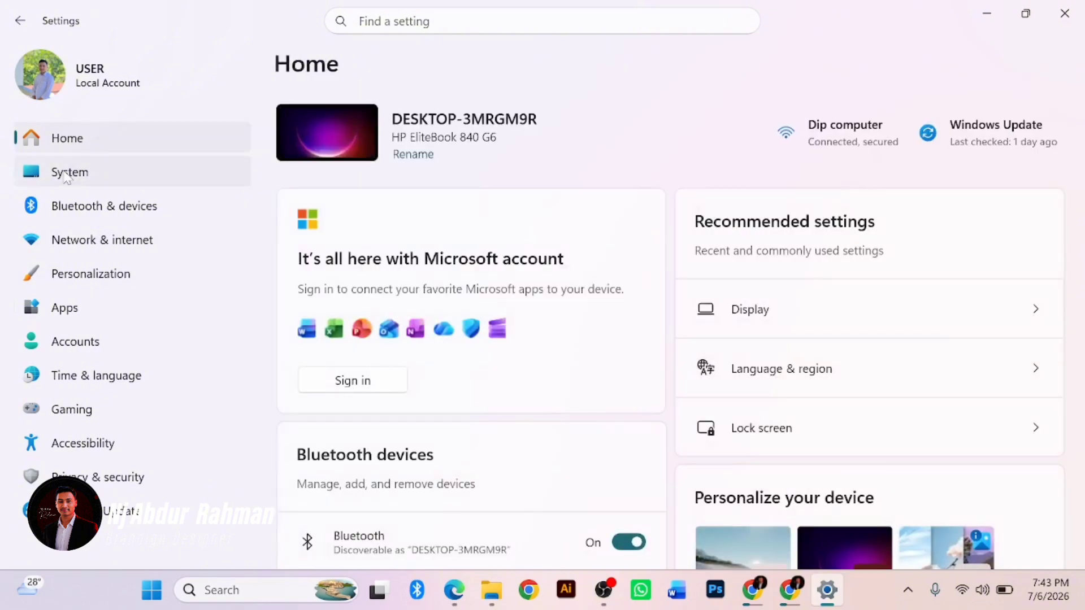
{"action": "left_click", "coordinate": [66, 175]}
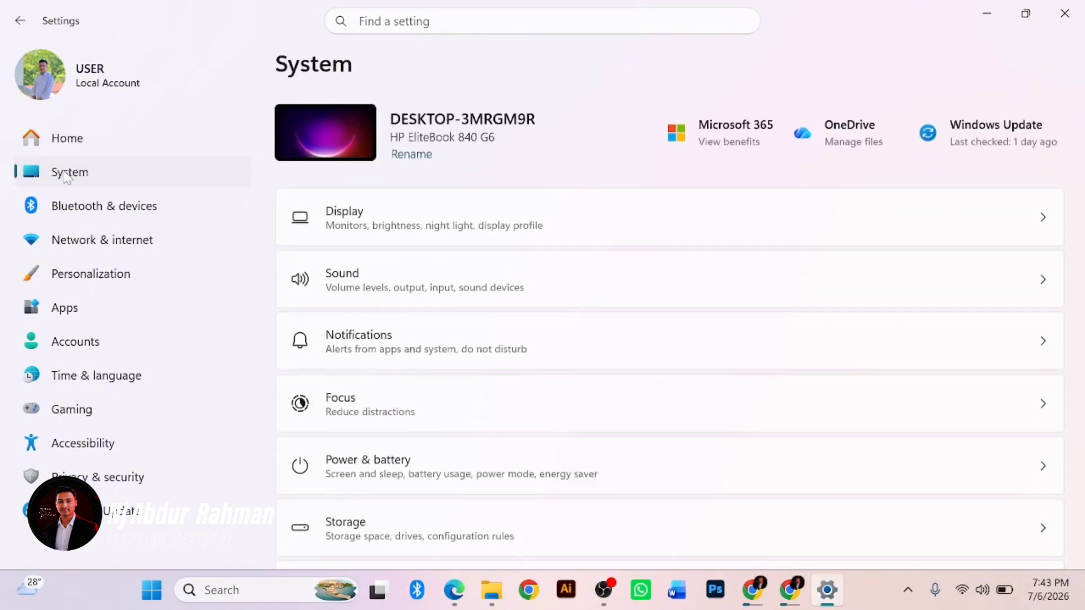
{"action": "scroll", "coordinate": [361, 405], "scroll_direction": "down", "scroll_amount": 15}
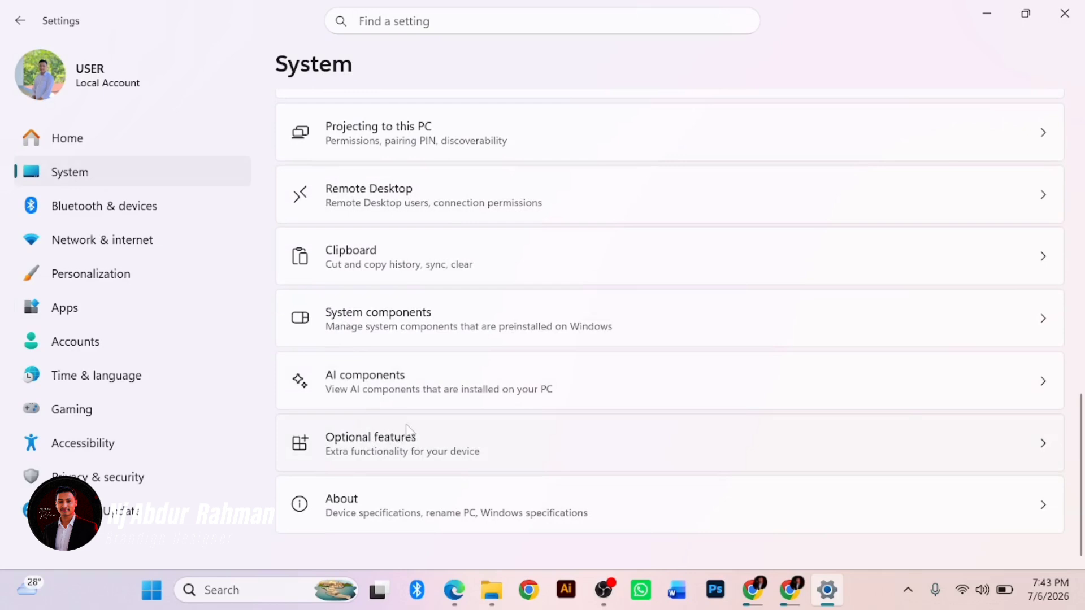
{"action": "left_click", "coordinate": [373, 516]}
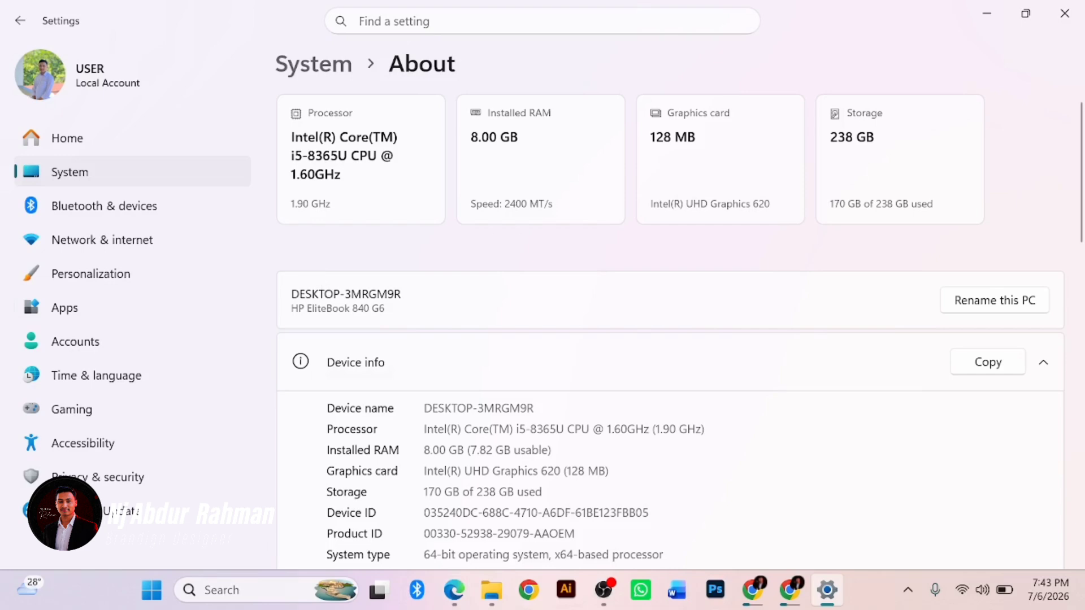
Look through the whole About page, including the related links and support topics, and examine the Windows info and Device info sections
{"action": "scroll", "coordinate": [528, 399], "scroll_direction": "down", "scroll_amount": 15}
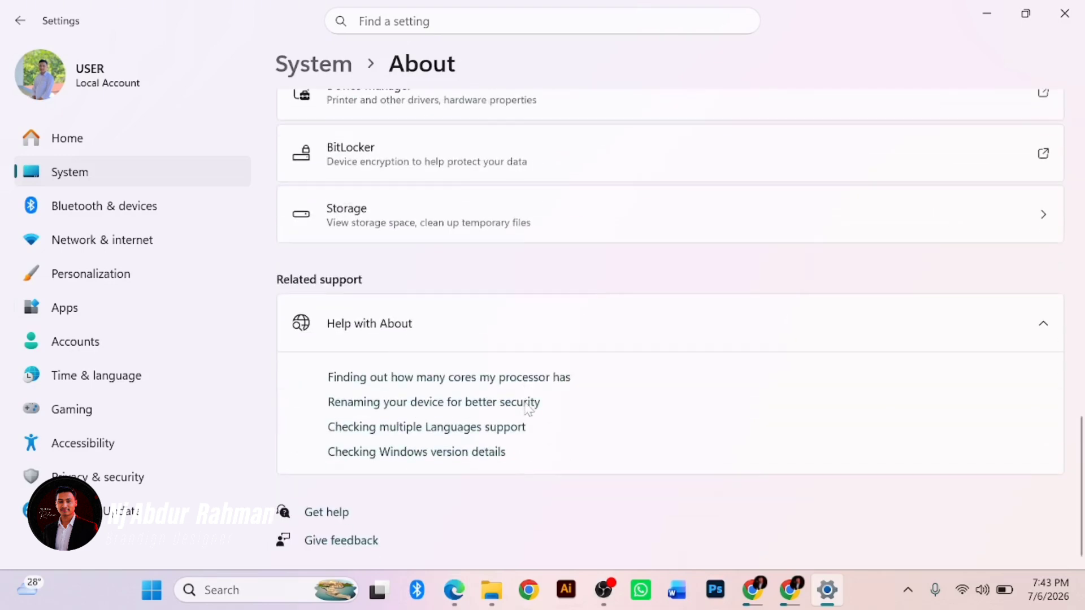
{"action": "scroll", "coordinate": [600, 416], "scroll_direction": "up", "scroll_amount": 3}
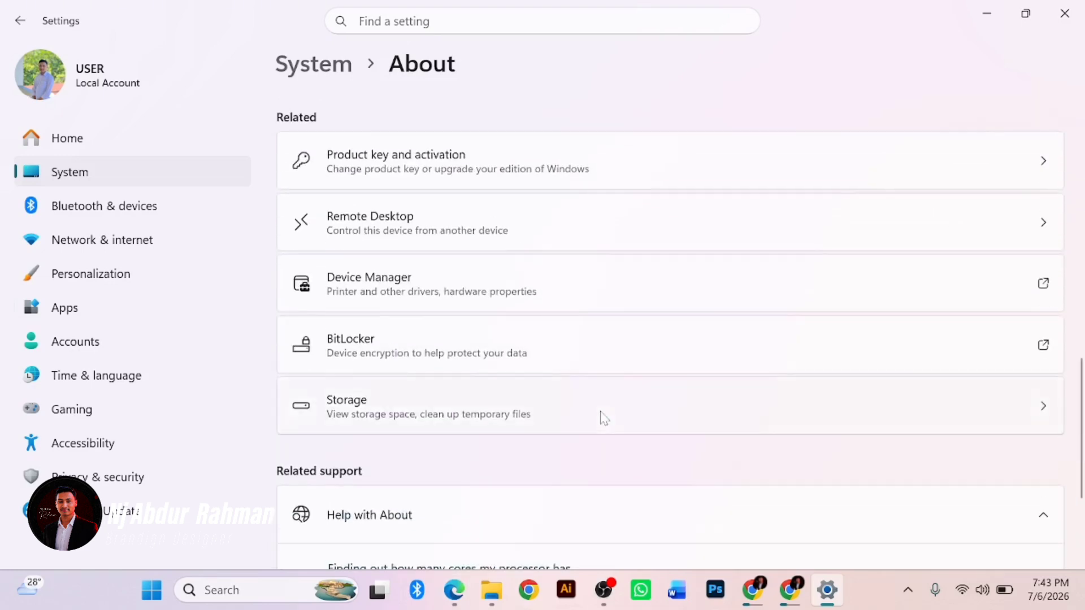
{"action": "scroll", "coordinate": [604, 418], "scroll_direction": "up", "scroll_amount": 7}
{"action": "scroll", "coordinate": [602, 417], "scroll_direction": "down", "scroll_amount": 3}
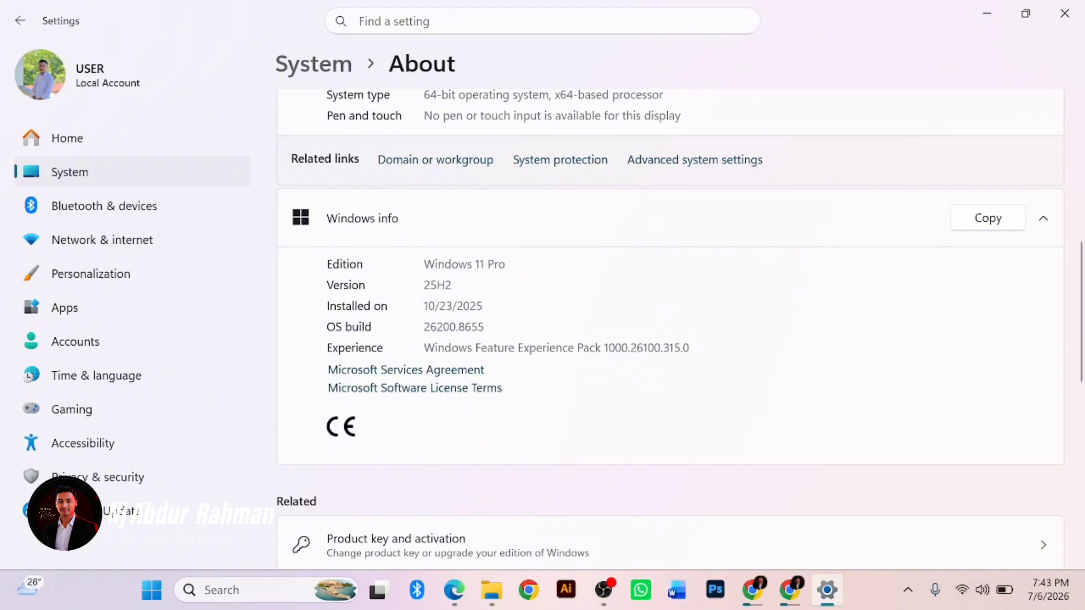
{"action": "scroll", "coordinate": [481, 309], "scroll_direction": "up", "scroll_amount": 3}
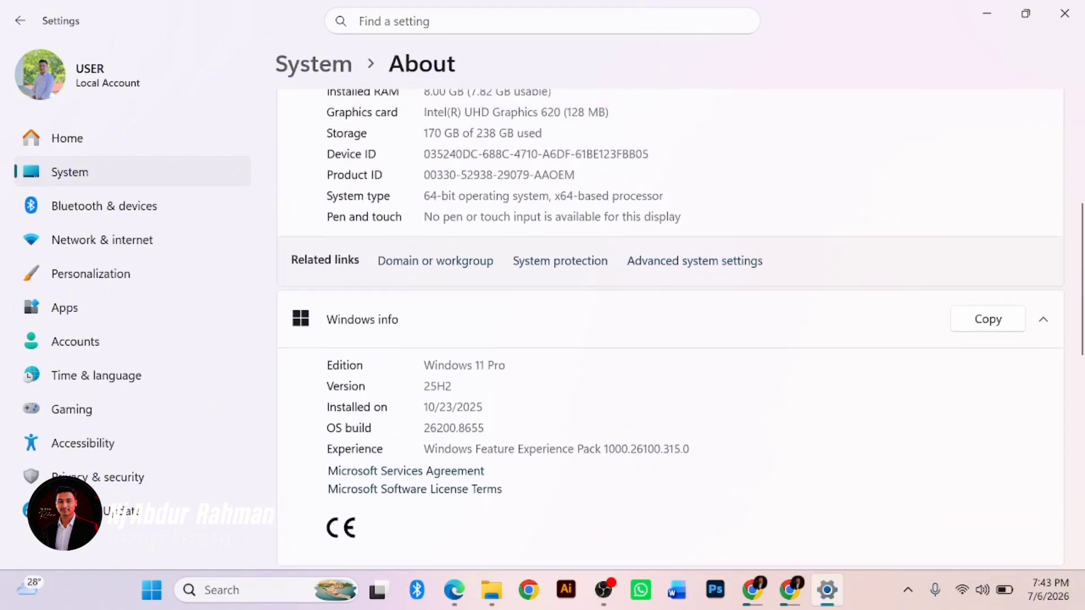
{"action": "scroll", "coordinate": [481, 309], "scroll_direction": "up", "scroll_amount": 2}
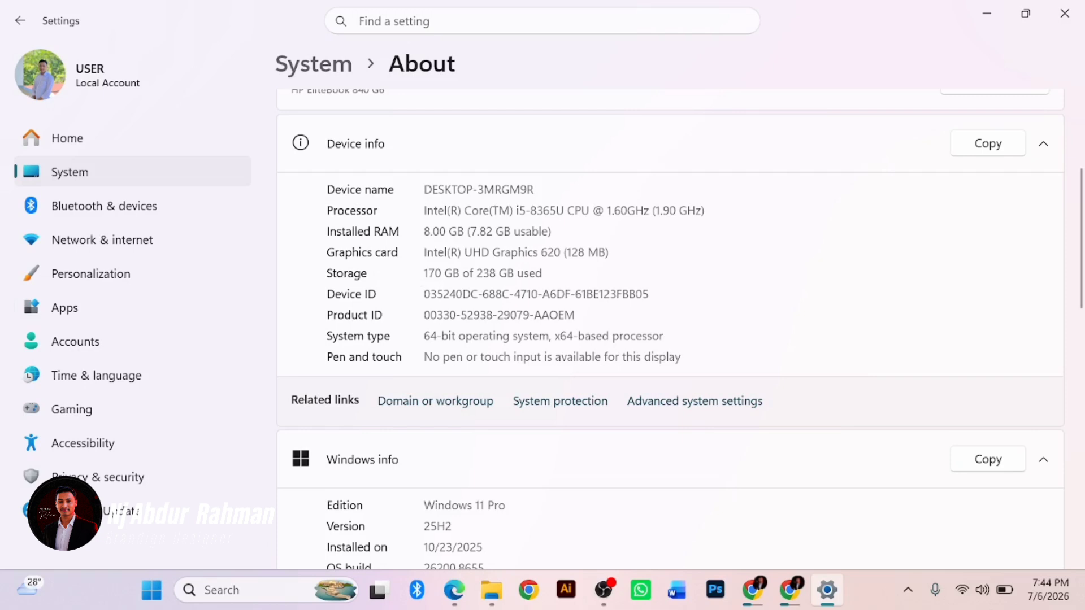
Review the device specifications on the About page and copy the Device info to the clipboard
{"action": "double_click", "coordinate": [576, 252]}
{"action": "key", "text": "Escape"}
{"action": "scroll", "coordinate": [671, 337], "scroll_direction": "up", "scroll_amount": 2}
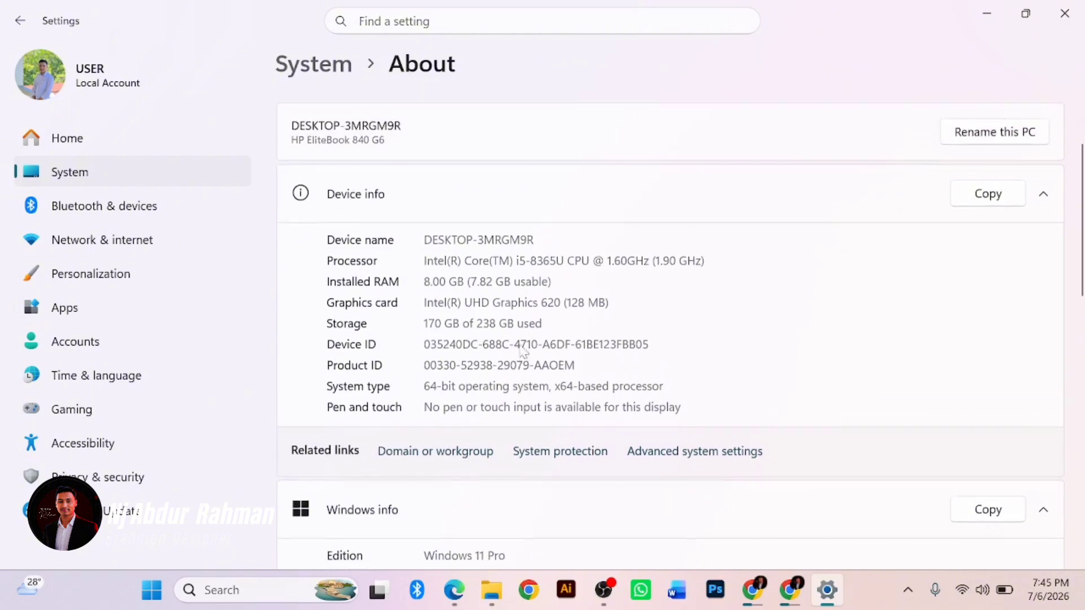
{"action": "scroll", "coordinate": [523, 350], "scroll_direction": "up", "scroll_amount": 1}
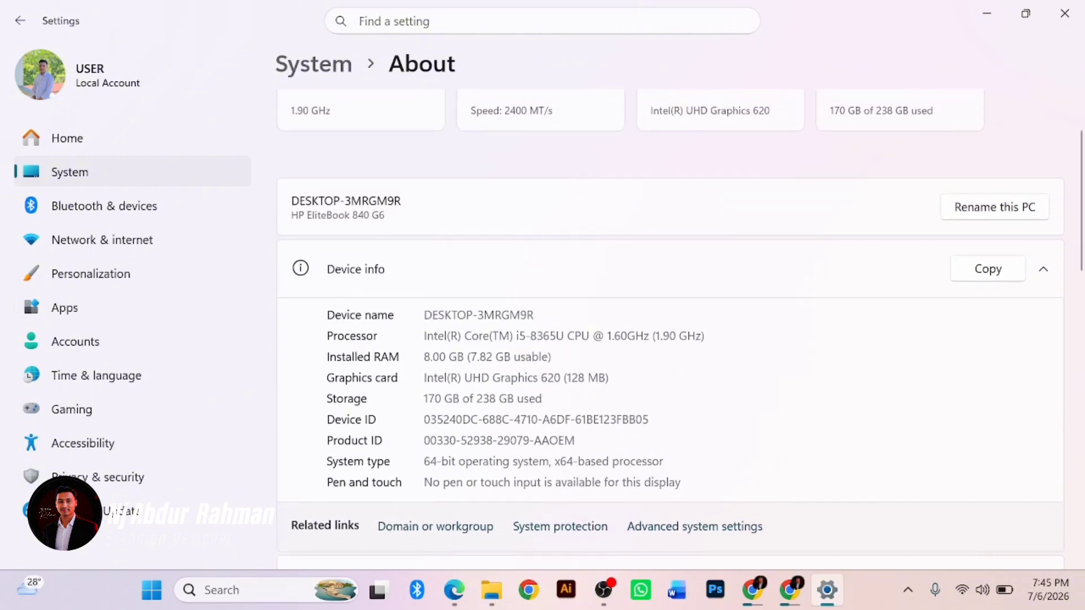
{"action": "left_click", "coordinate": [995, 272]}
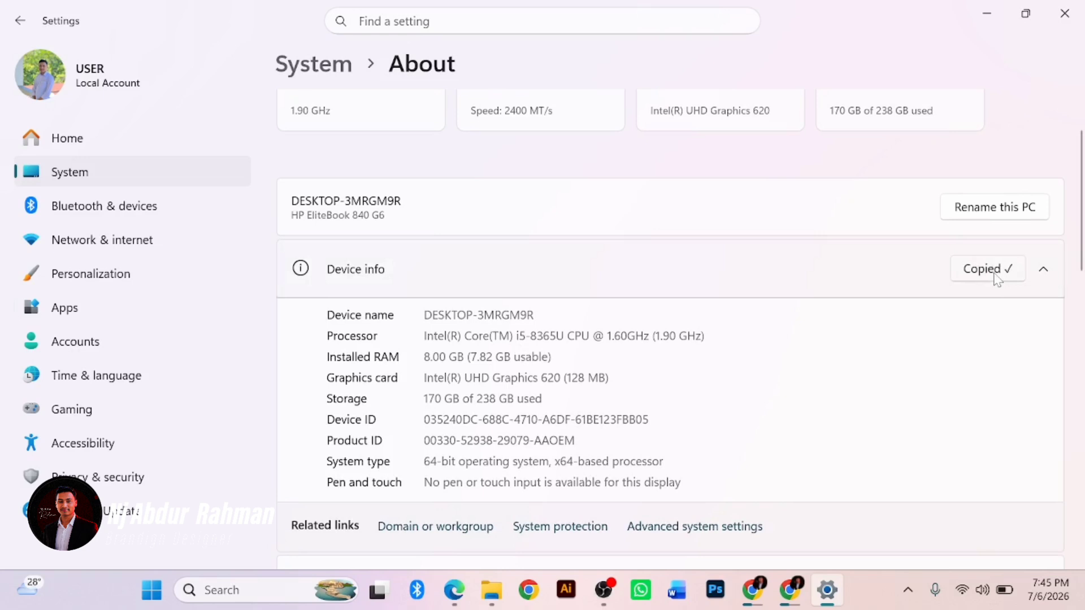
Examine the processor, RAM, graphics card and storage summary cards, and look over the rest of the About page before returning to Device info
{"action": "scroll", "coordinate": [628, 400], "scroll_direction": "up", "scroll_amount": 2}
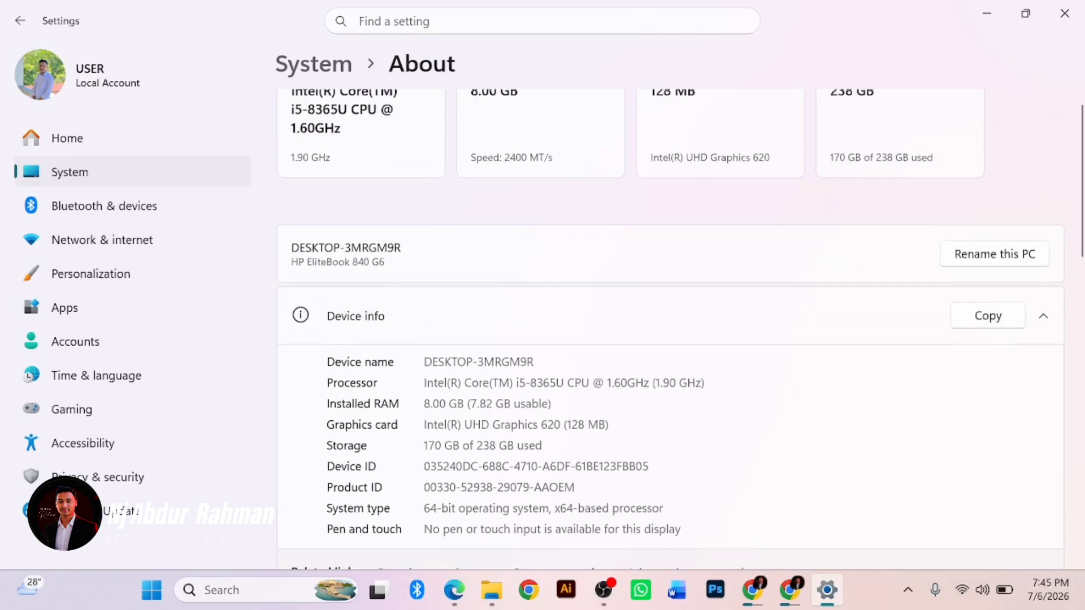
{"action": "scroll", "coordinate": [628, 399], "scroll_direction": "down", "scroll_amount": 1}
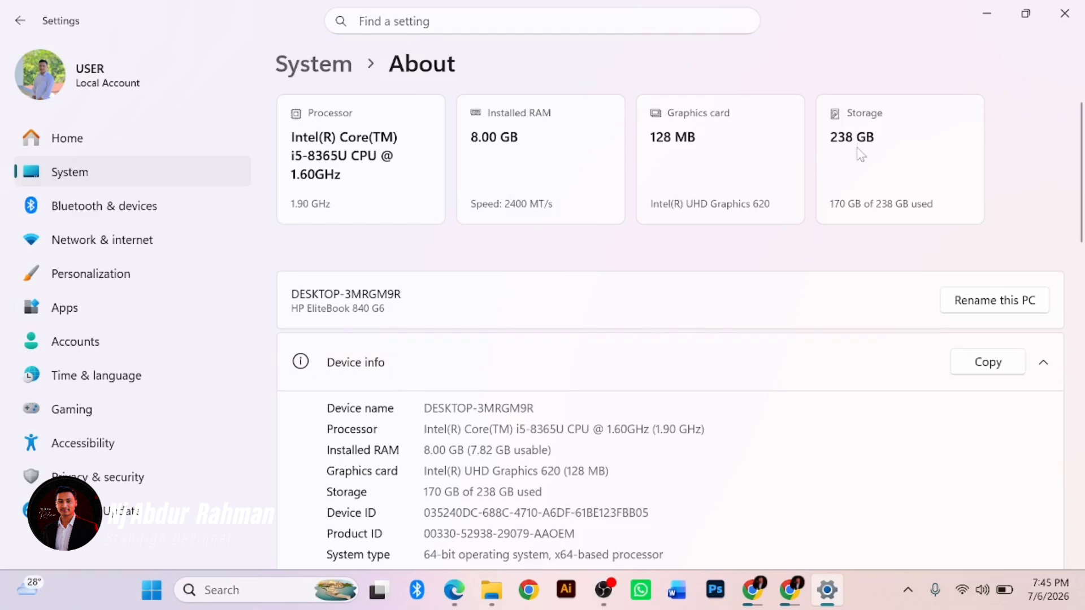
{"action": "scroll", "coordinate": [616, 120], "scroll_direction": "down", "scroll_amount": 10}
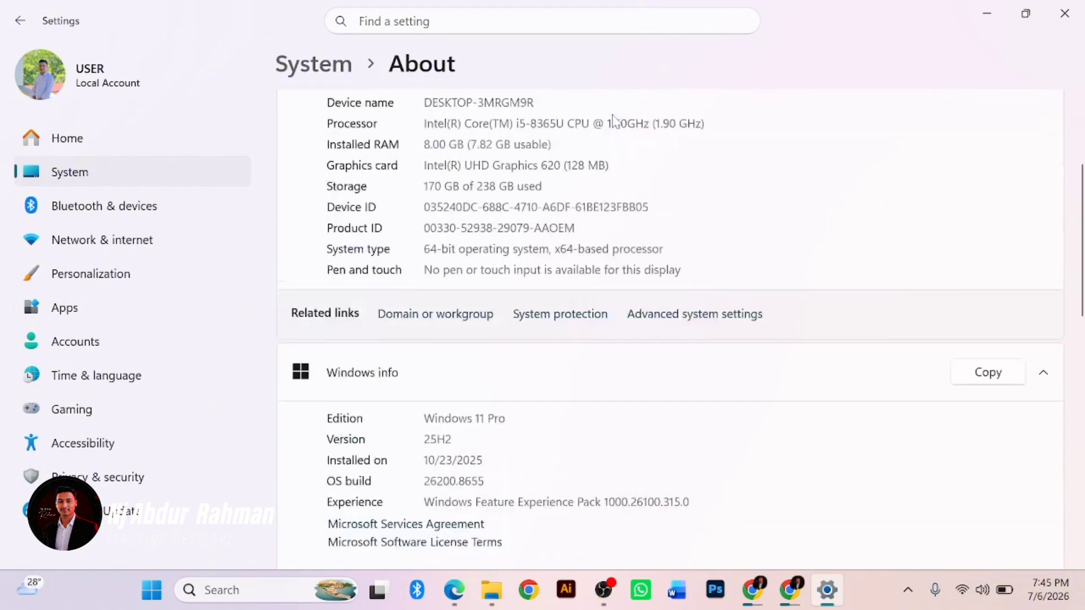
{"action": "scroll", "coordinate": [616, 120], "scroll_direction": "down", "scroll_amount": 5}
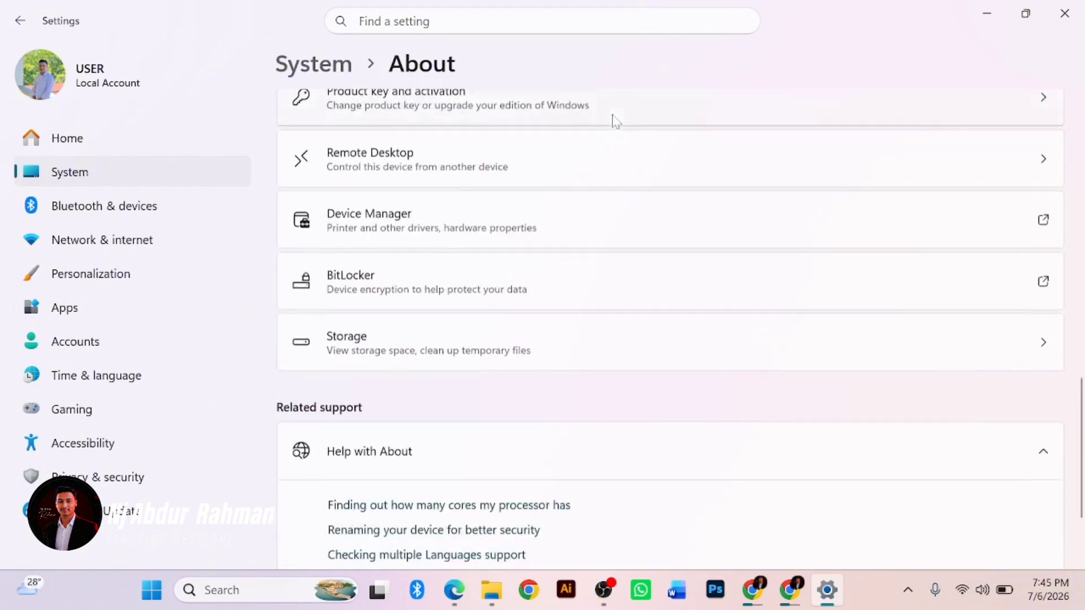
{"action": "scroll", "coordinate": [616, 120], "scroll_direction": "down", "scroll_amount": 1}
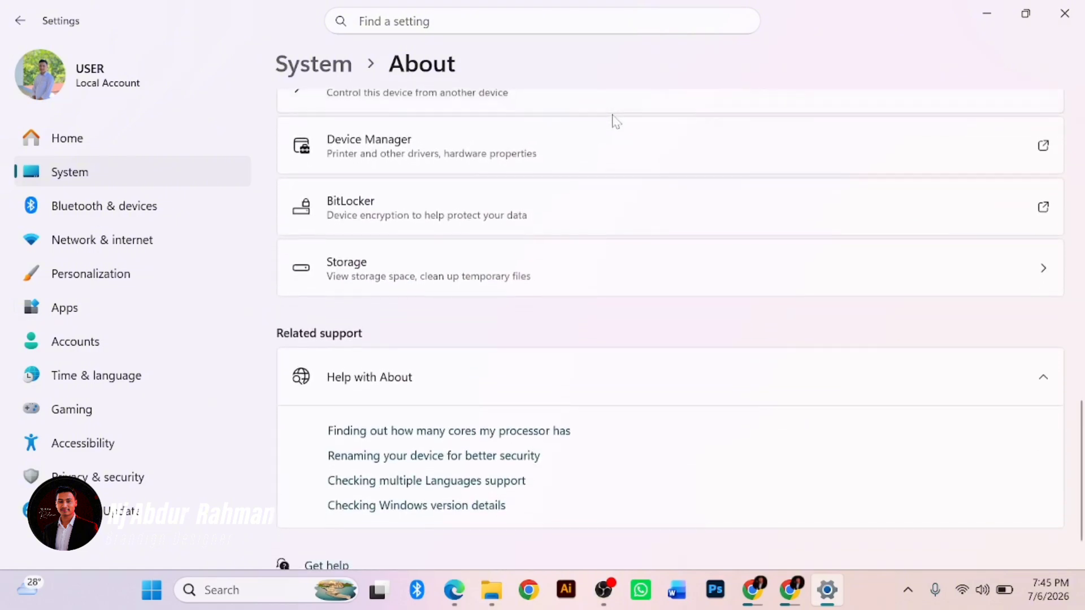
{"action": "scroll", "coordinate": [616, 120], "scroll_direction": "up", "scroll_amount": 15}
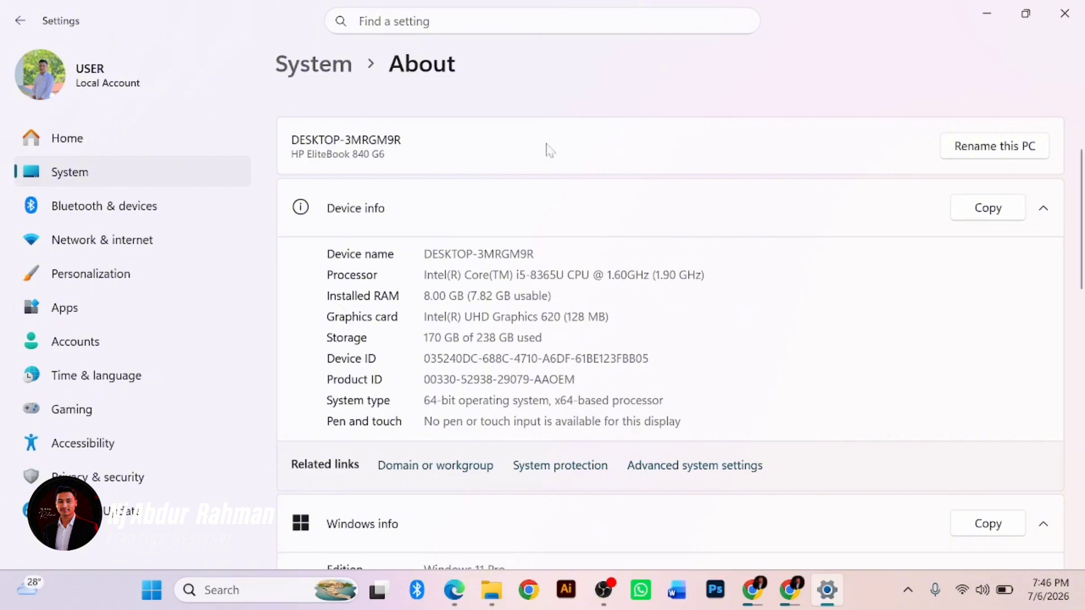
Switch to the Windows 11 Settings Menu PDF in Edge, clear the text selection and read the introduction and Home section
{"action": "left_click", "coordinate": [495, 603]}
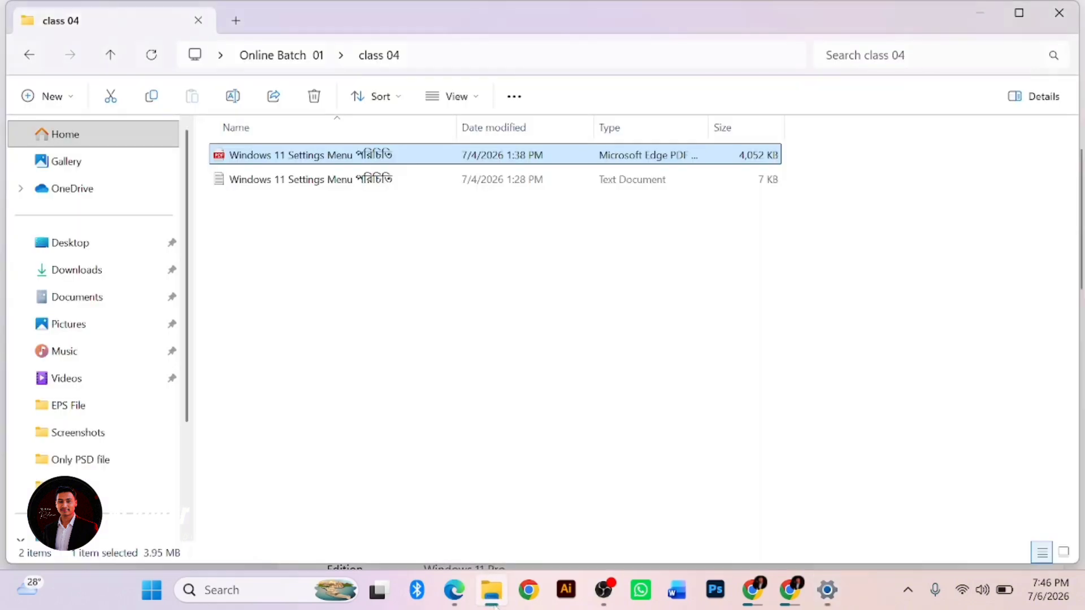
{"action": "left_click", "coordinate": [455, 603]}
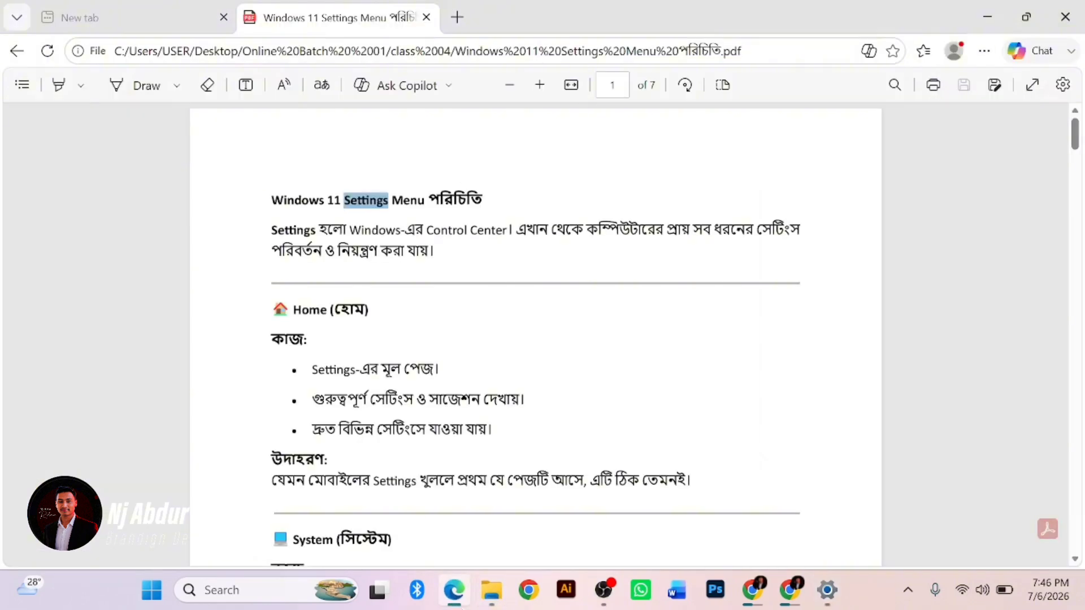
{"action": "left_click", "coordinate": [488, 282]}
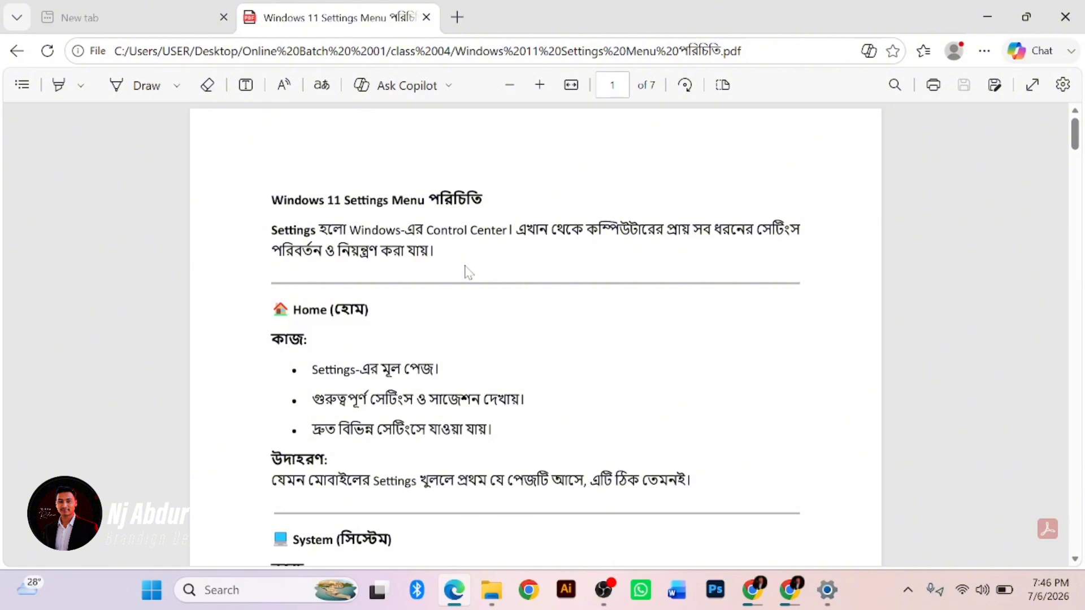
{"action": "scroll", "coordinate": [468, 273], "scroll_direction": "down", "scroll_amount": 2}
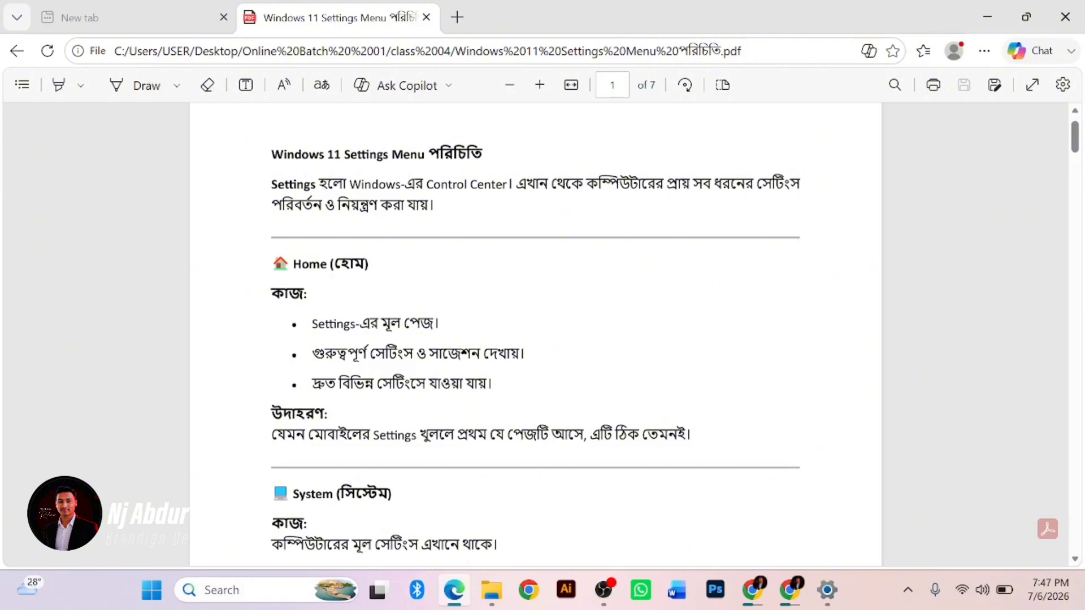
Find Settings through Windows search, open its Home page, and examine the recommended settings, Bluetooth devices and personalization options
{"action": "left_click", "coordinate": [271, 600]}
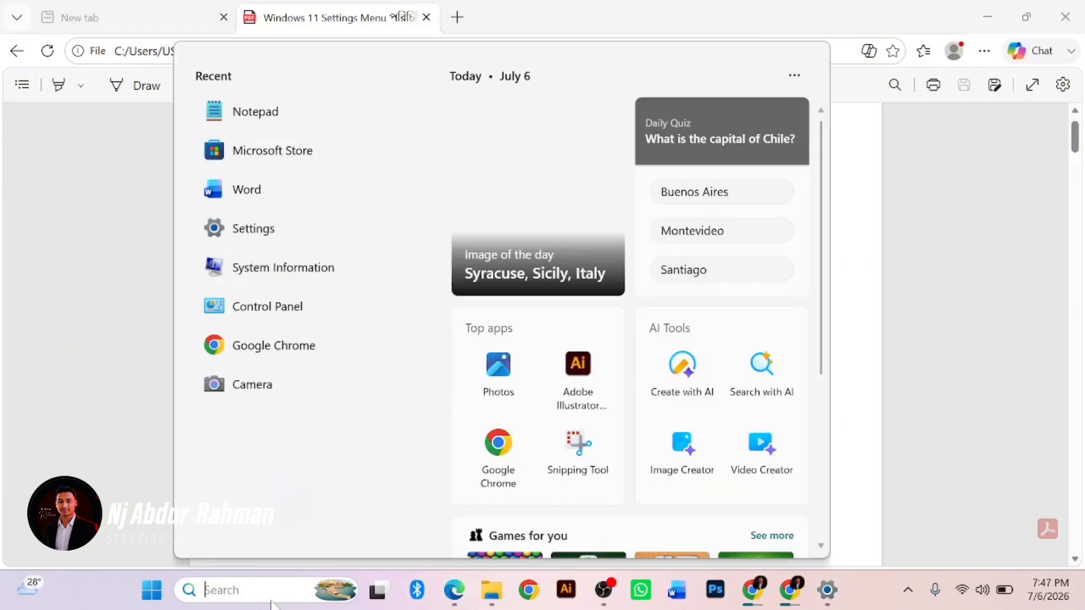
{"action": "type", "text": "settings"}
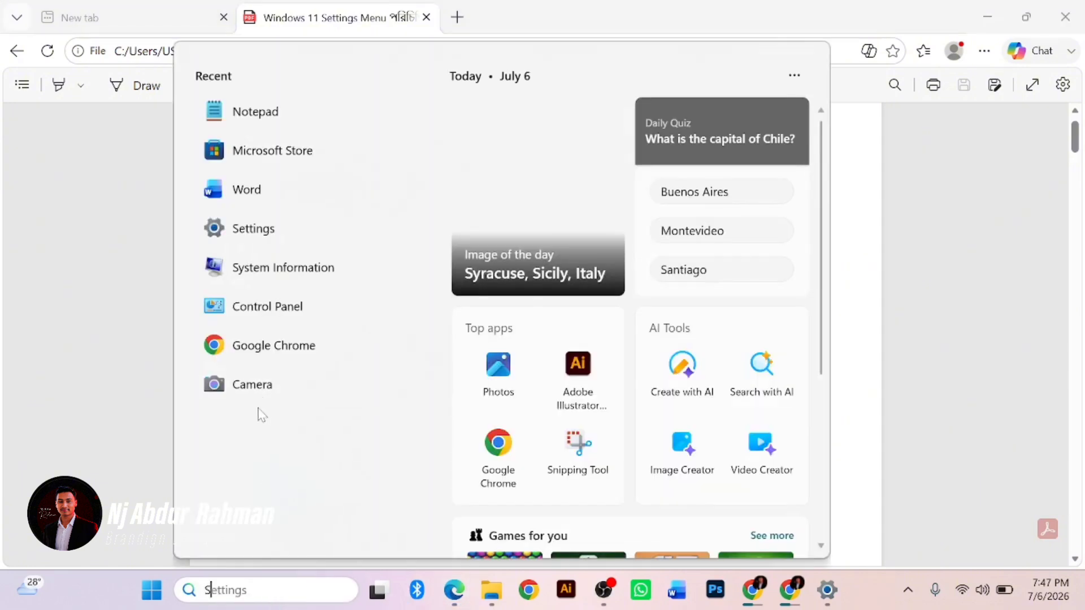
{"action": "left_click", "coordinate": [270, 179]}
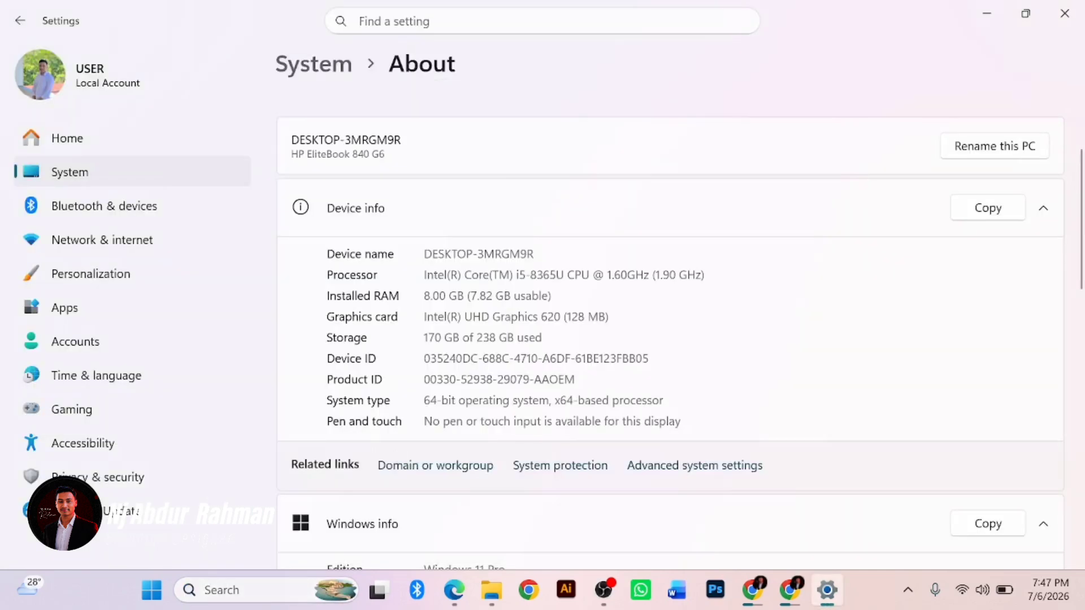
{"action": "left_click", "coordinate": [97, 139]}
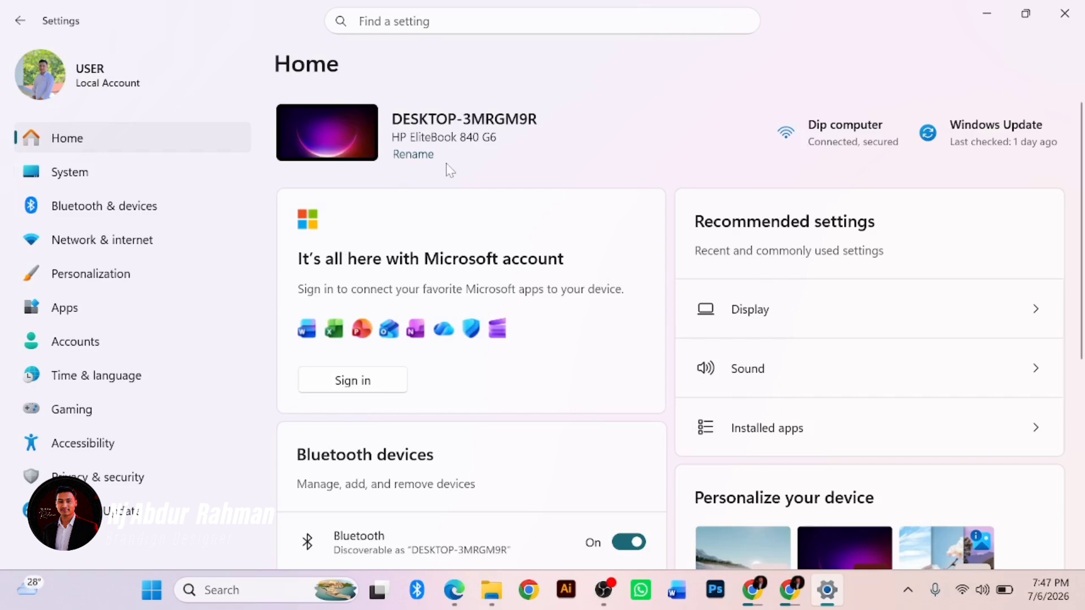
{"action": "scroll", "coordinate": [449, 170], "scroll_direction": "down", "scroll_amount": 5}
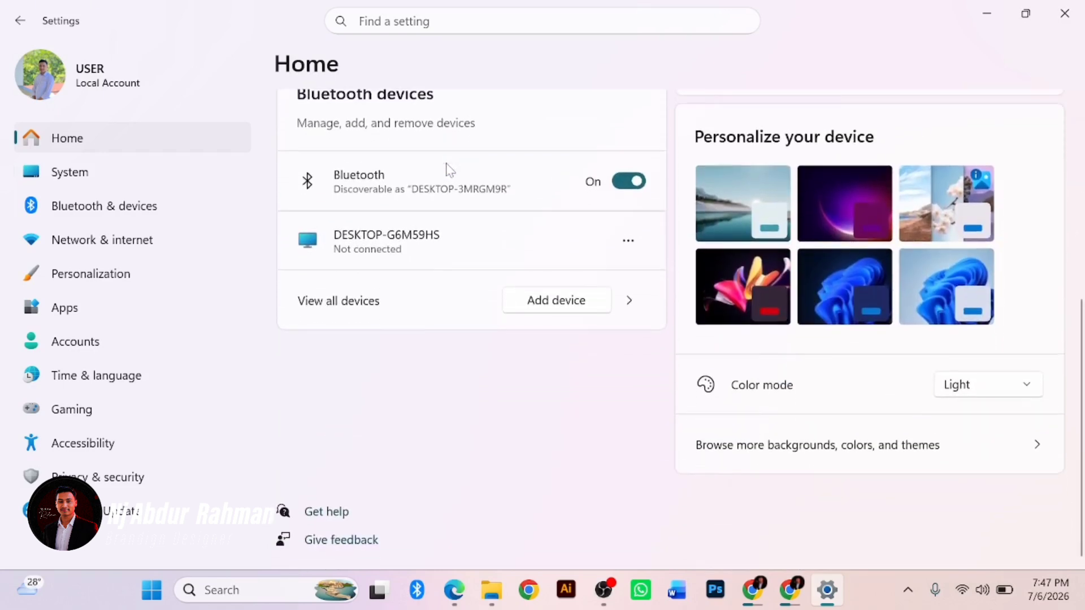
{"action": "scroll", "coordinate": [449, 170], "scroll_direction": "up", "scroll_amount": 3}
{"action": "scroll", "coordinate": [446, 170], "scroll_direction": "up", "scroll_amount": 3}
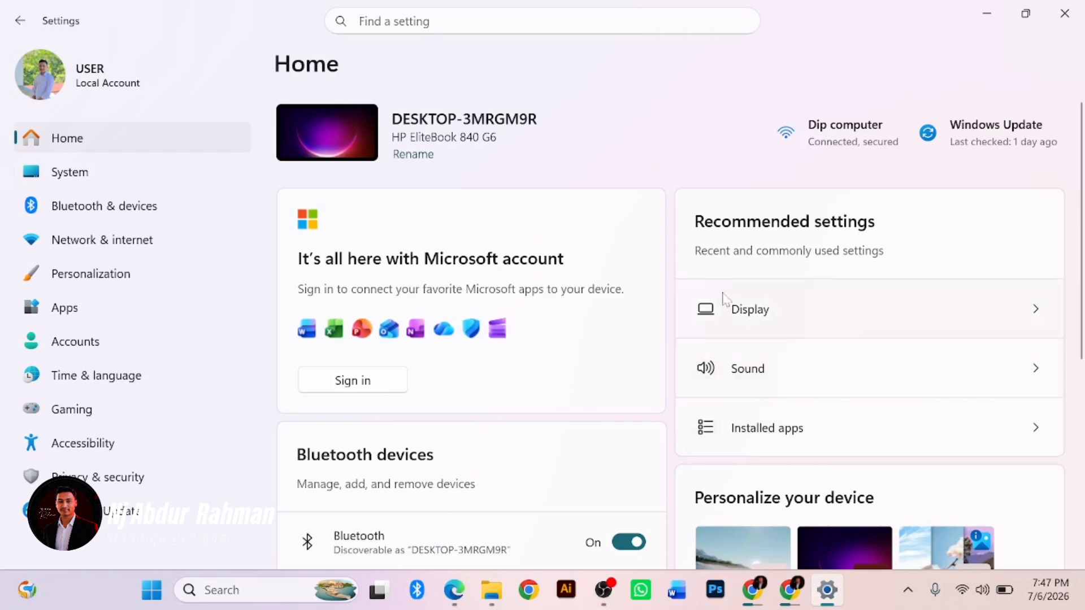
{"action": "scroll", "coordinate": [549, 242], "scroll_direction": "down", "scroll_amount": 5}
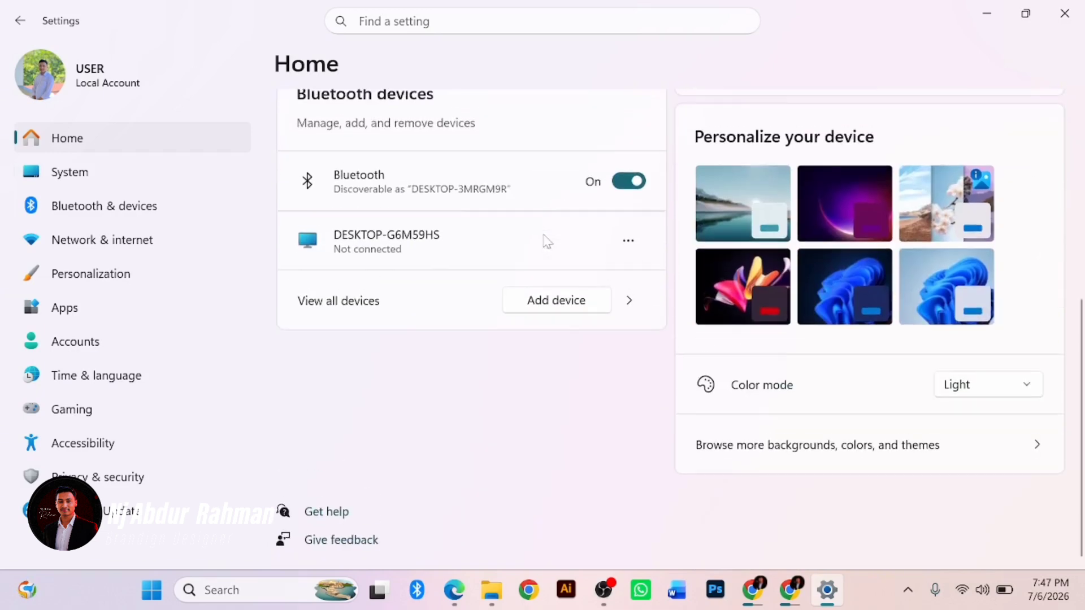
Return to the PDF guide in Edge, highlight the three Home bullet points while reading, clear the selection and read the System section
{"action": "left_click", "coordinate": [446, 603]}
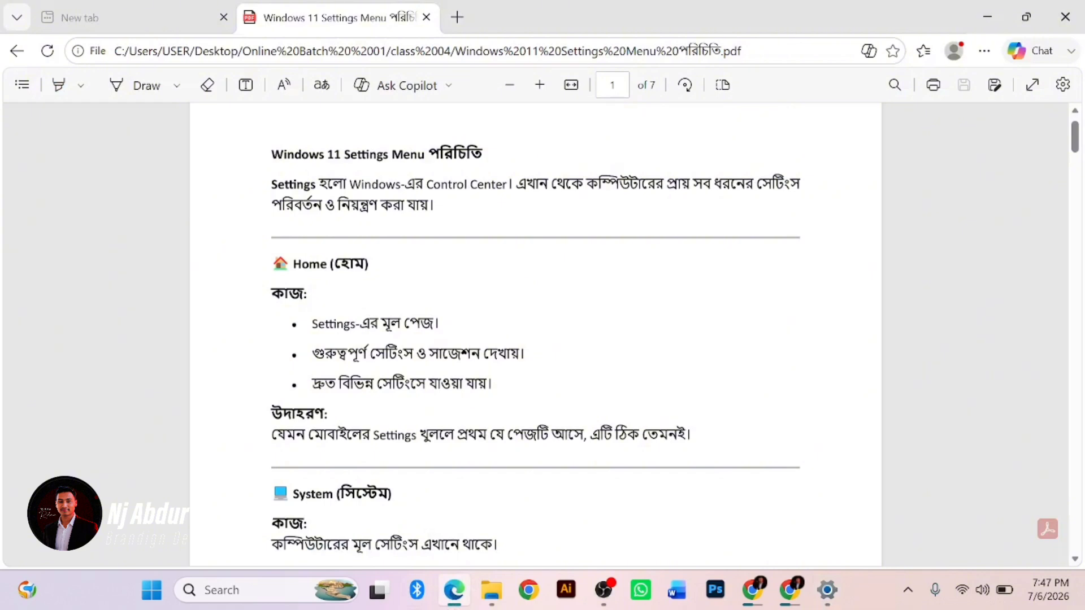
{"action": "left_click_drag", "start_coordinate": [312, 324], "coordinate": [496, 387]}
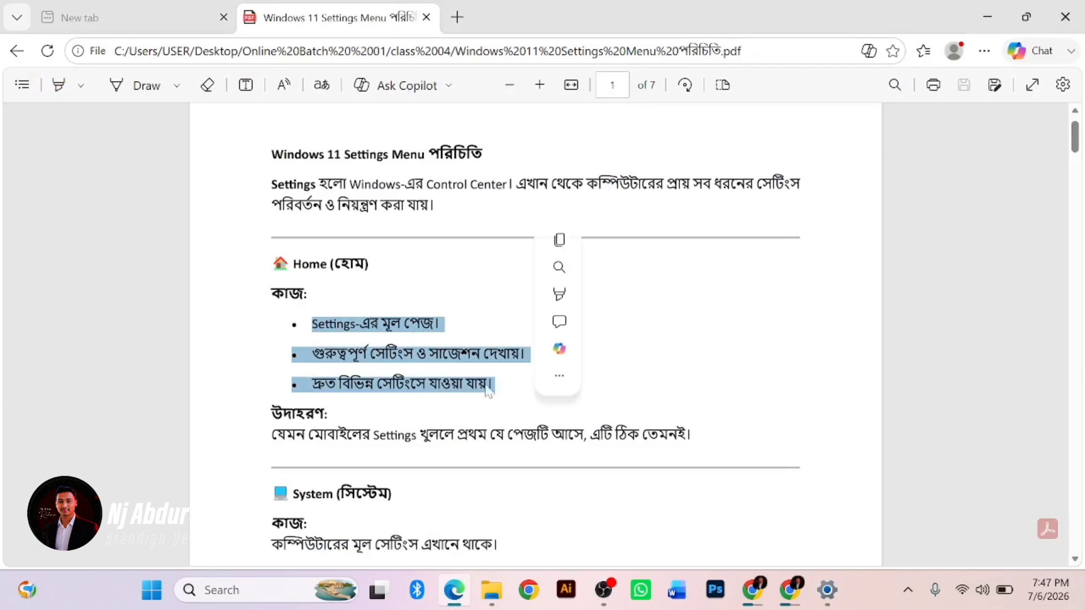
{"action": "left_click", "coordinate": [336, 472]}
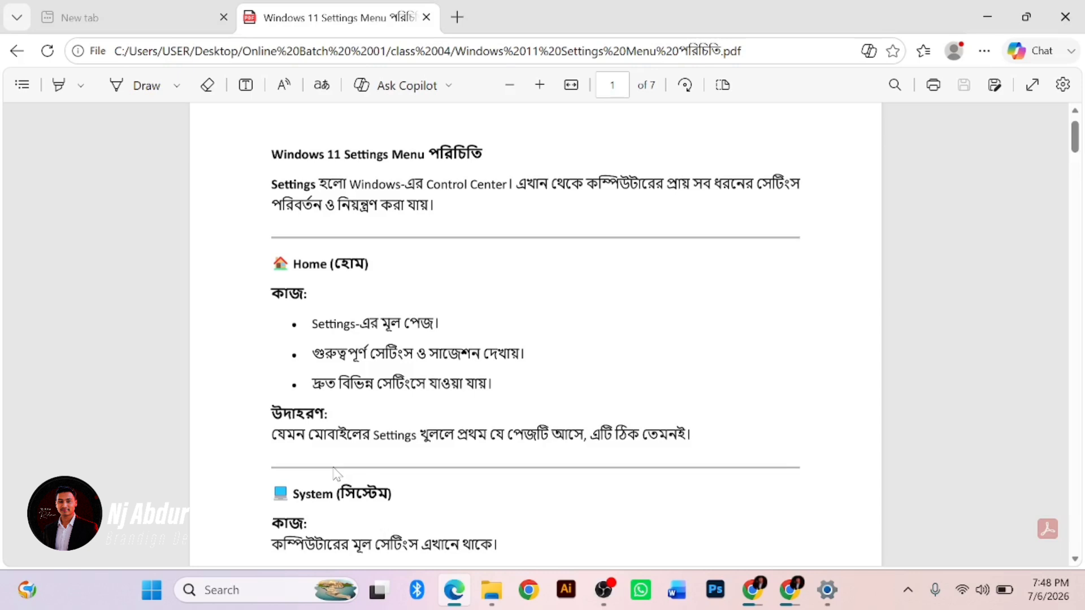
{"action": "scroll", "coordinate": [335, 473], "scroll_direction": "down", "scroll_amount": 4}
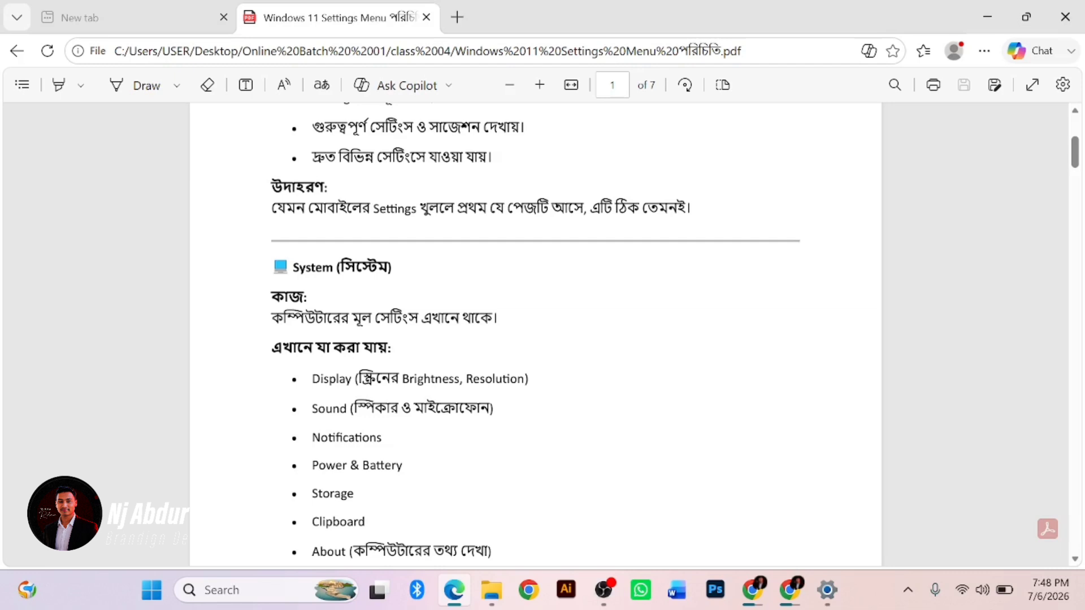
{"action": "scroll", "coordinate": [536, 333], "scroll_direction": "down", "scroll_amount": 4}
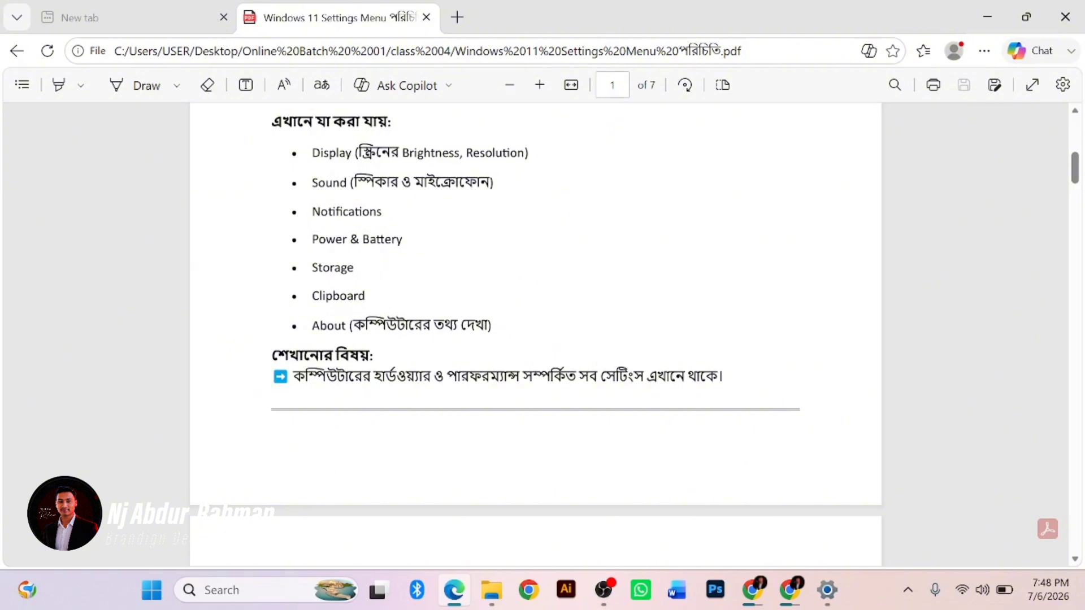
{"action": "scroll", "coordinate": [535, 334], "scroll_direction": "up", "scroll_amount": 4}
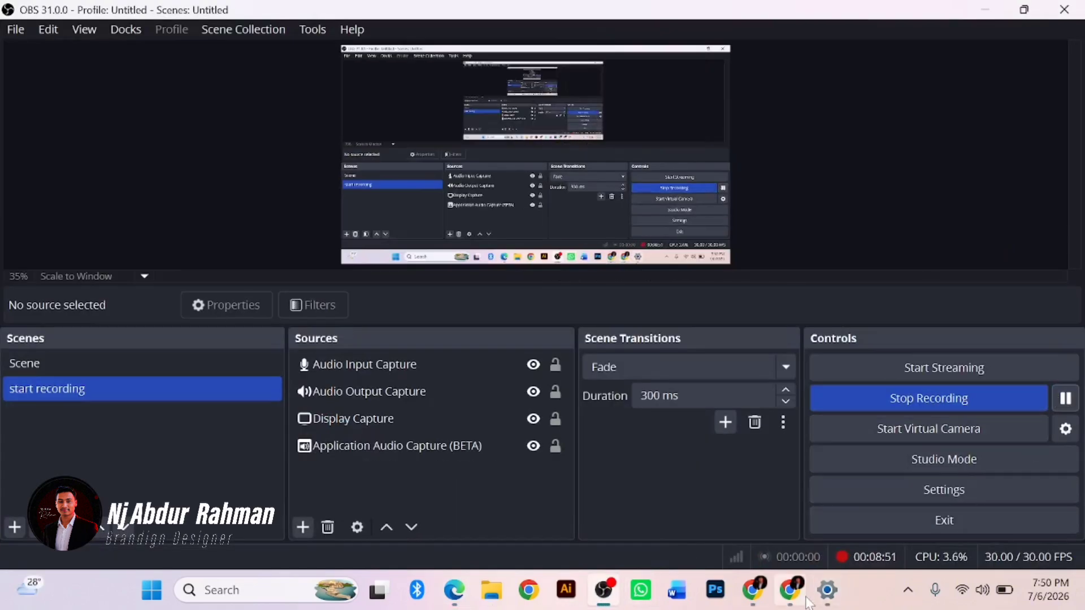
Return to the Windows 11 Settings Menu PDF in Edge and read the list of options in the System section
{"action": "left_click", "coordinate": [827, 590]}
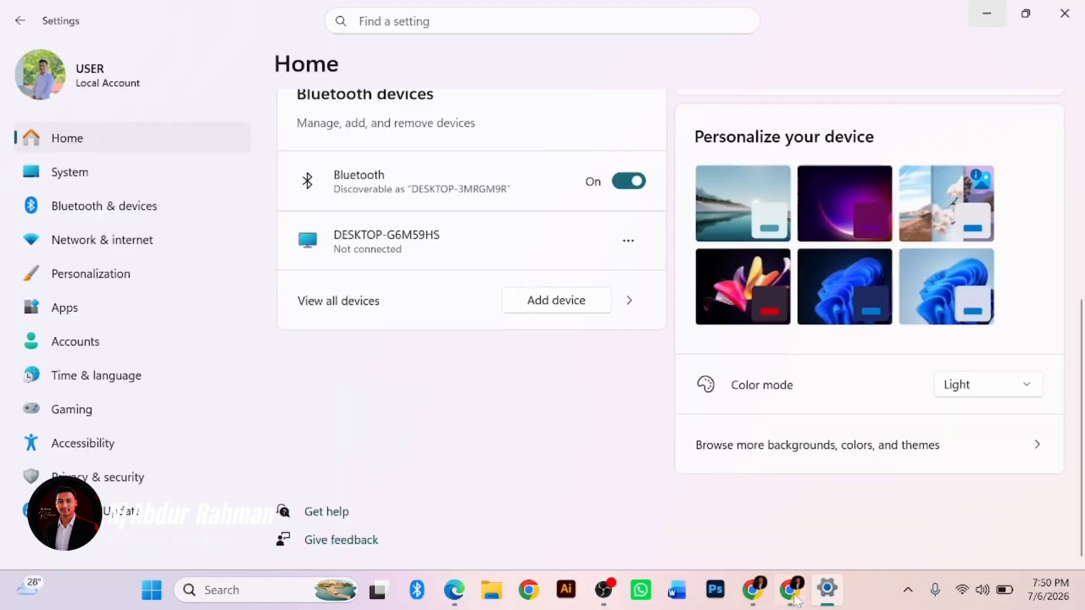
{"action": "left_click", "coordinate": [460, 601]}
{"action": "left_click", "coordinate": [395, 16]}
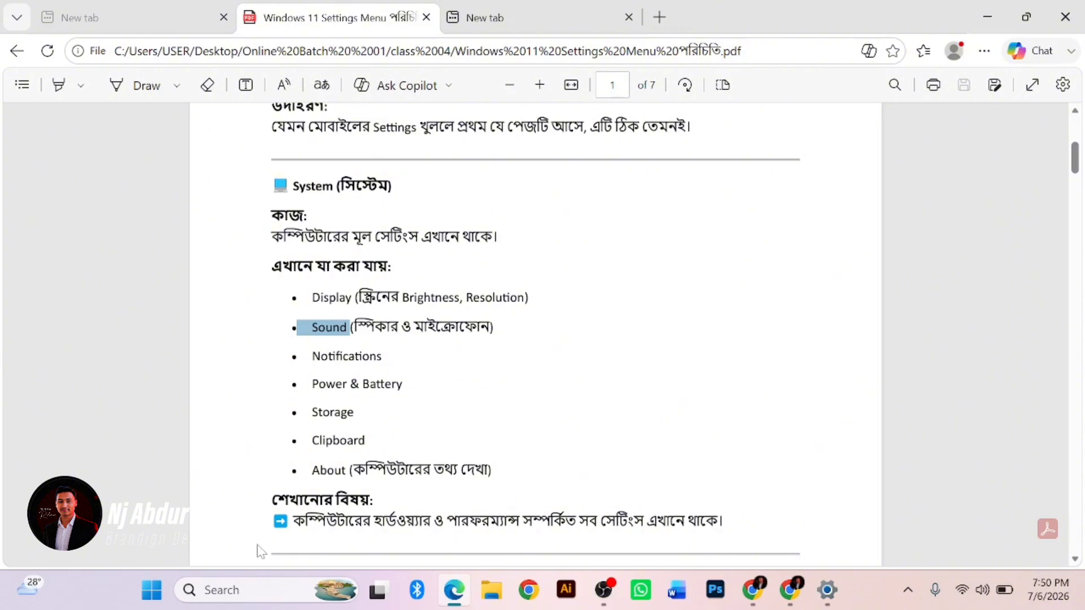
{"action": "left_click", "coordinate": [243, 591]}
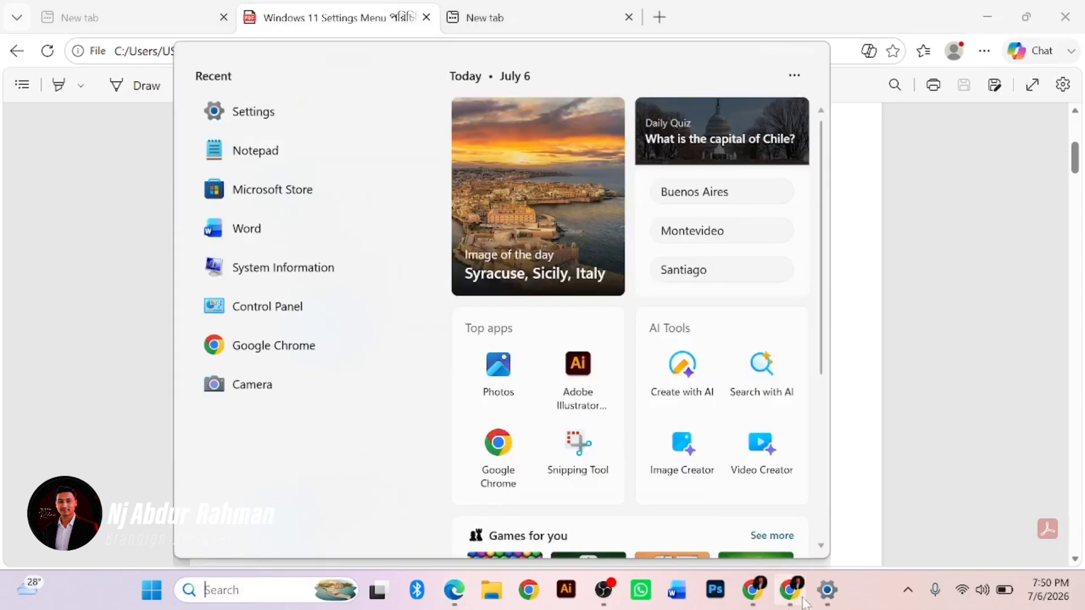
Switch to Settings and set the output volume to 80 on the System Sound page
{"action": "left_click", "coordinate": [835, 597]}
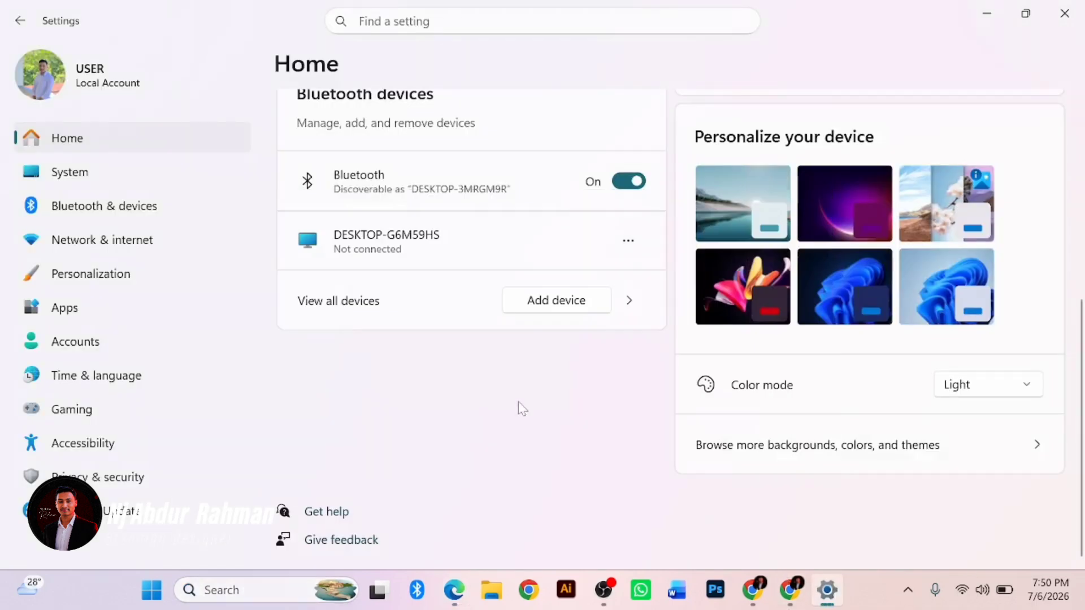
{"action": "left_click", "coordinate": [114, 183]}
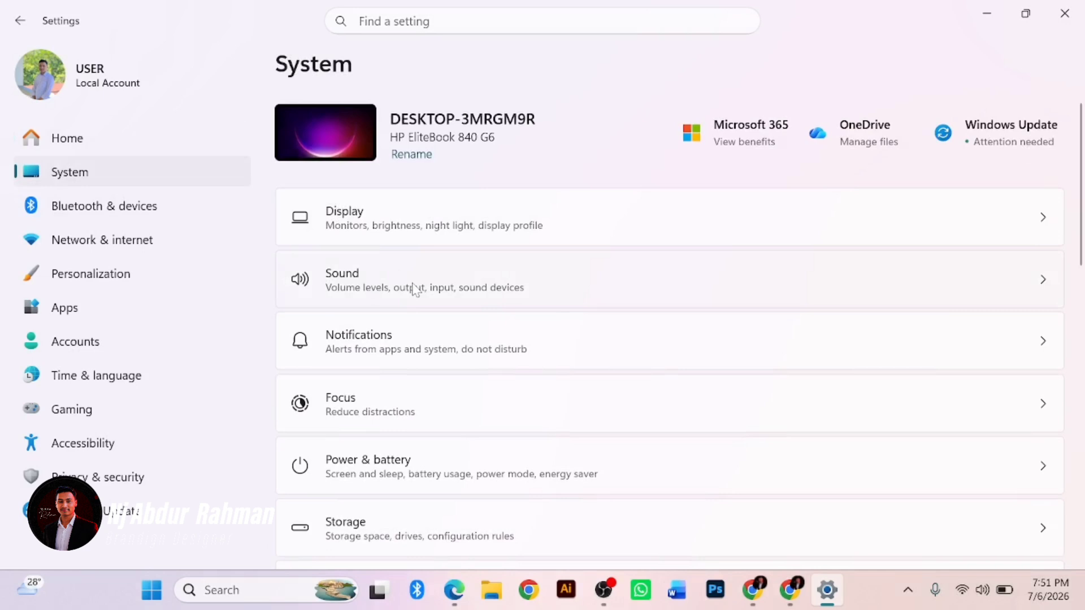
{"action": "left_click", "coordinate": [414, 288]}
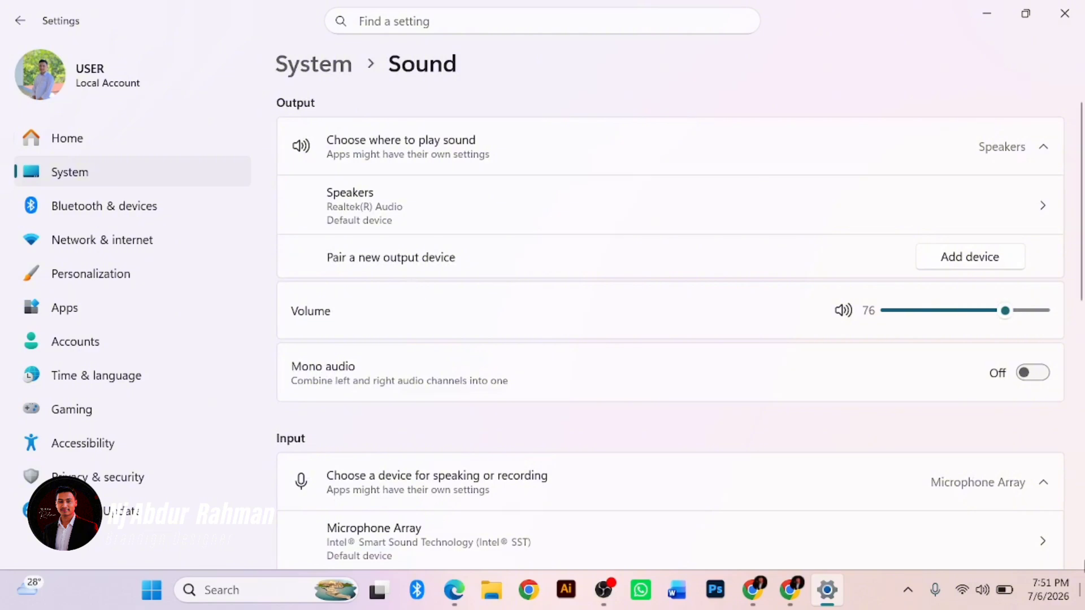
{"action": "mouse_move", "coordinate": [1019, 312]}
{"action": "left_mouse_down"}
{"action": "mouse_move", "coordinate": [955, 312]}
{"action": "mouse_move", "coordinate": [1011, 310]}
{"action": "left_mouse_up"}
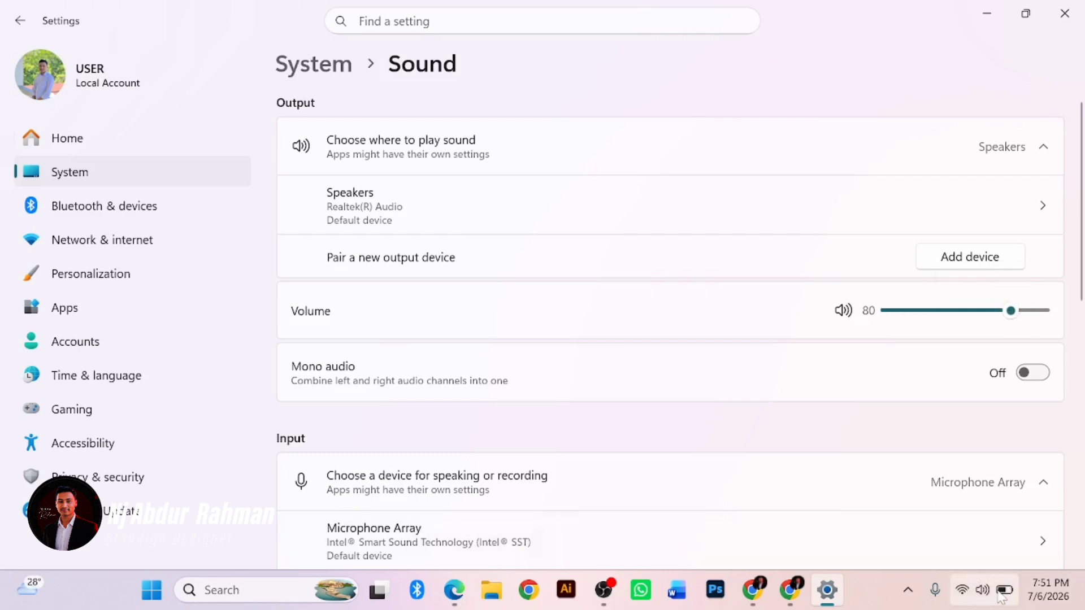
Set the microphone input volume to 100 and return to the System page
{"action": "scroll", "coordinate": [576, 300], "scroll_direction": "down", "scroll_amount": 3}
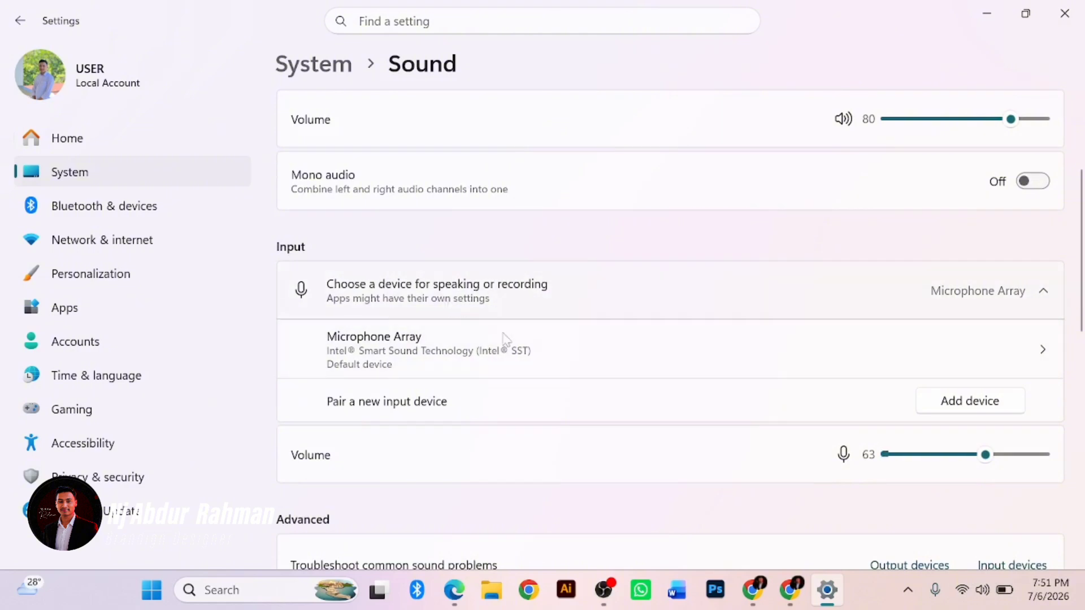
{"action": "left_click_drag", "start_coordinate": [1010, 461], "coordinate": [1045, 457]}
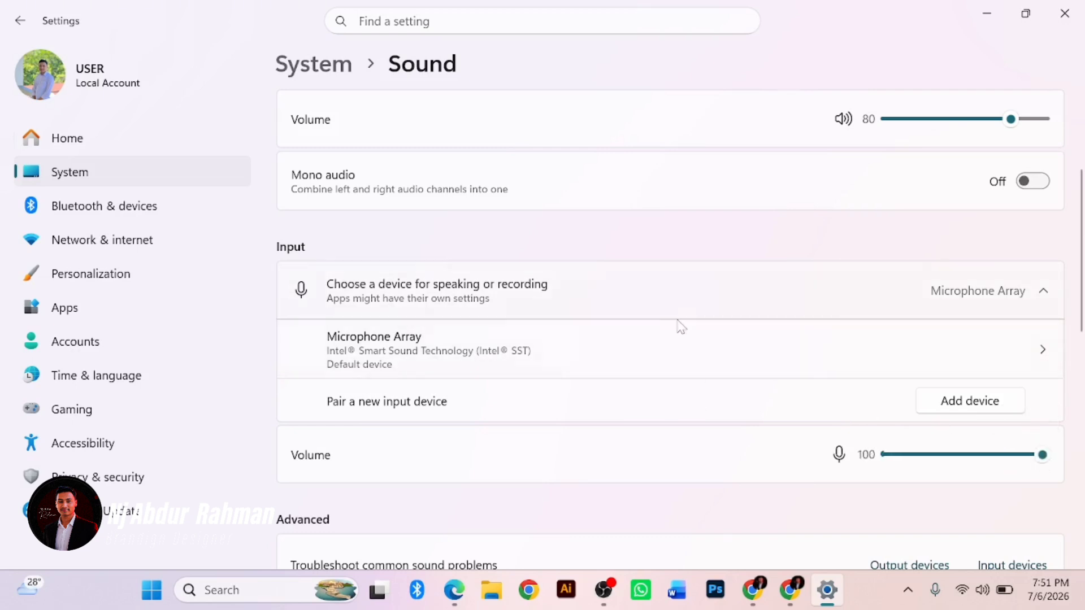
{"action": "scroll", "coordinate": [622, 293], "scroll_direction": "up", "scroll_amount": 3}
{"action": "left_click", "coordinate": [33, 20]}
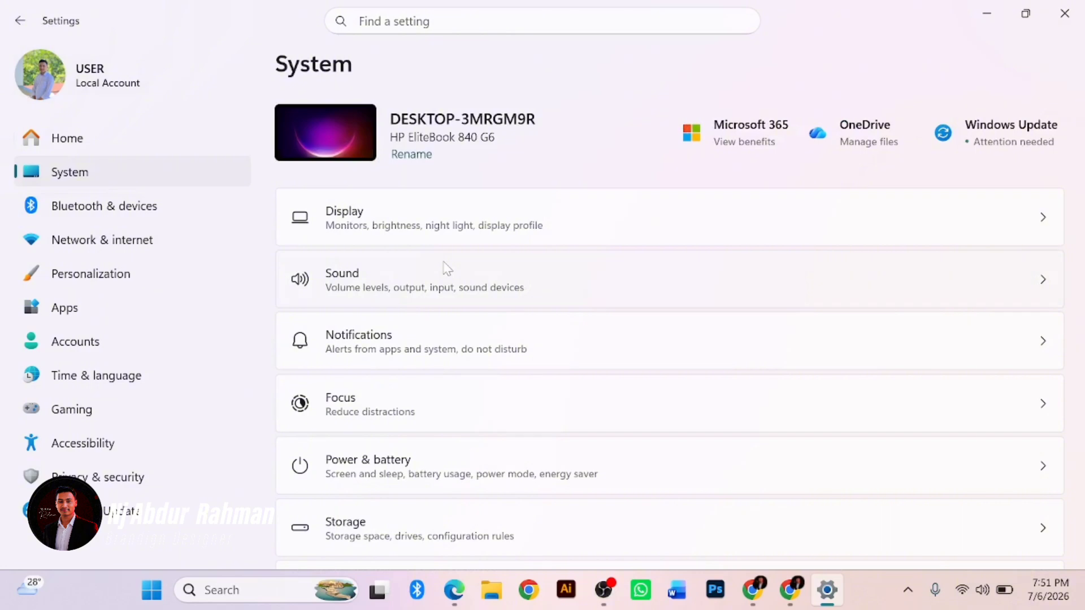
Open the Notifications settings and examine the general options and the list of app notifications down to the on-screen indicator setting
{"action": "left_click", "coordinate": [514, 352]}
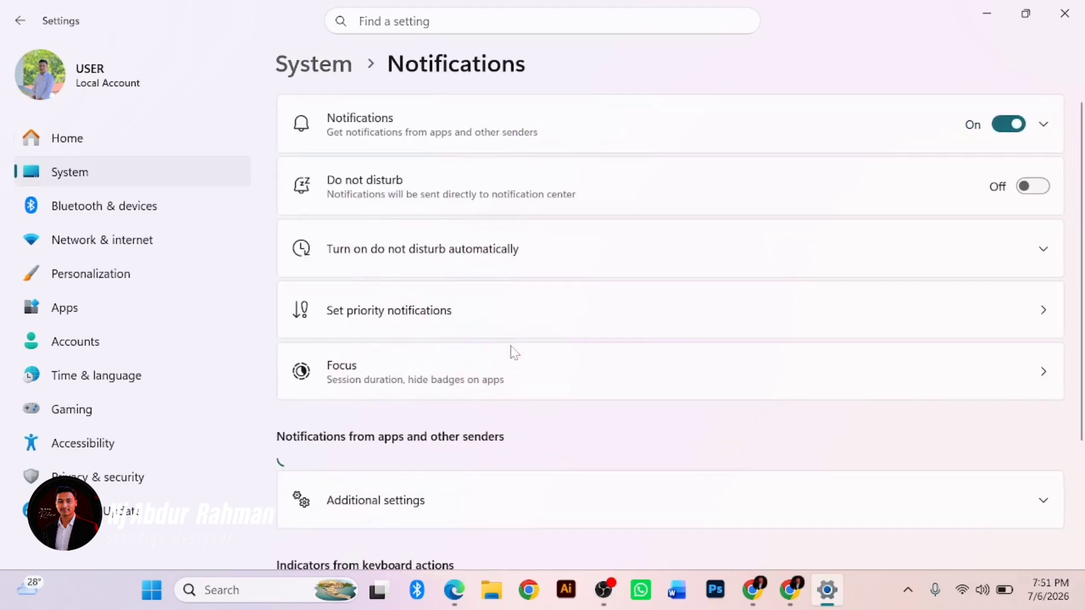
{"action": "scroll", "coordinate": [458, 344], "scroll_direction": "down", "scroll_amount": 6}
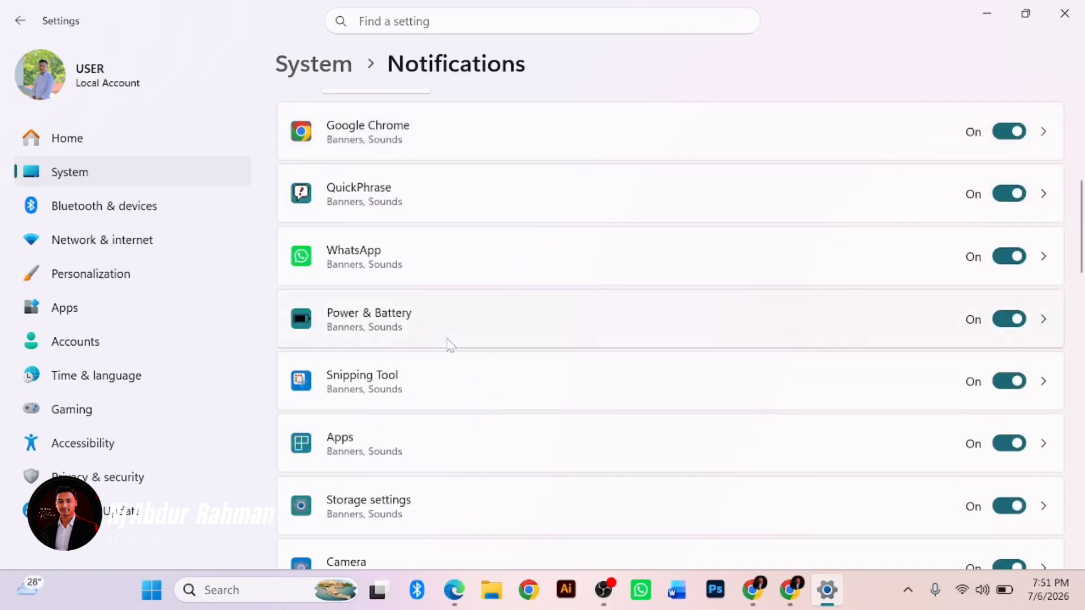
{"action": "scroll", "coordinate": [449, 345], "scroll_direction": "up", "scroll_amount": 6}
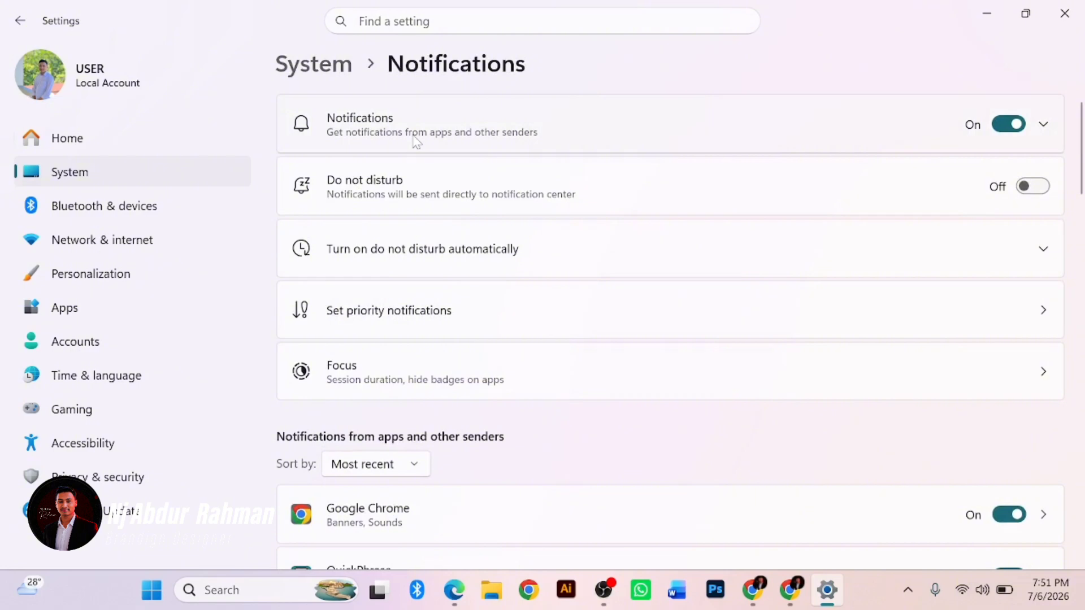
{"action": "scroll", "coordinate": [359, 157], "scroll_direction": "down", "scroll_amount": 14}
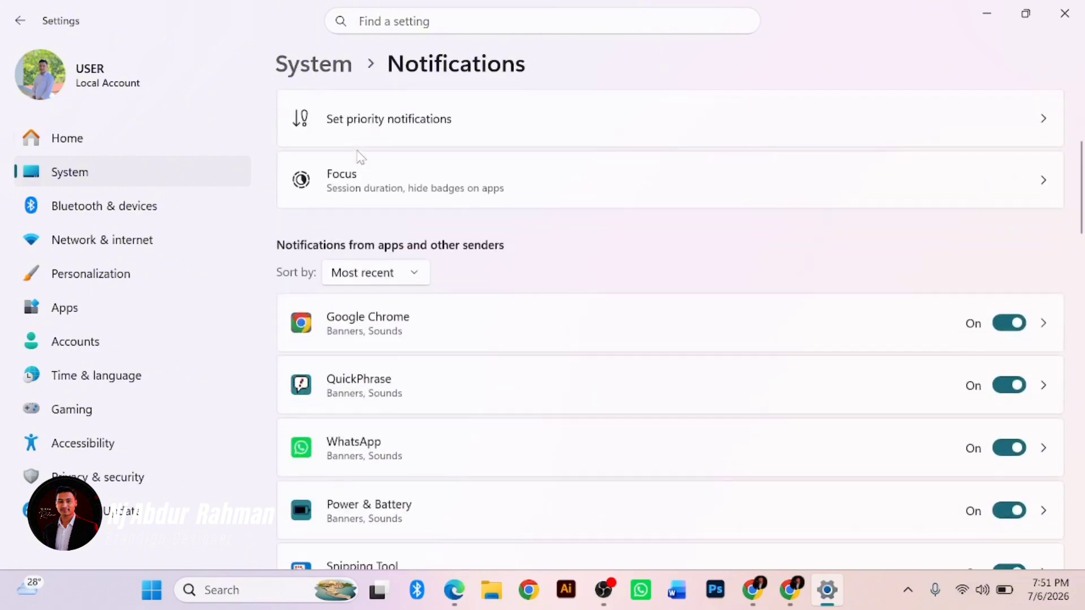
{"action": "scroll", "coordinate": [360, 156], "scroll_direction": "down", "scroll_amount": 10}
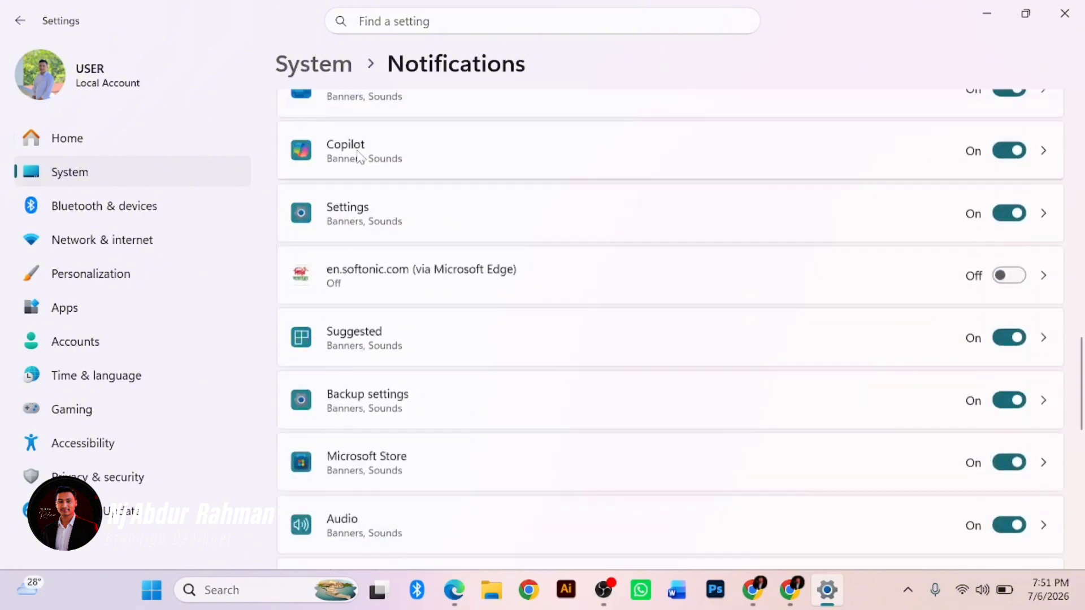
{"action": "scroll", "coordinate": [360, 156], "scroll_direction": "down", "scroll_amount": 3}
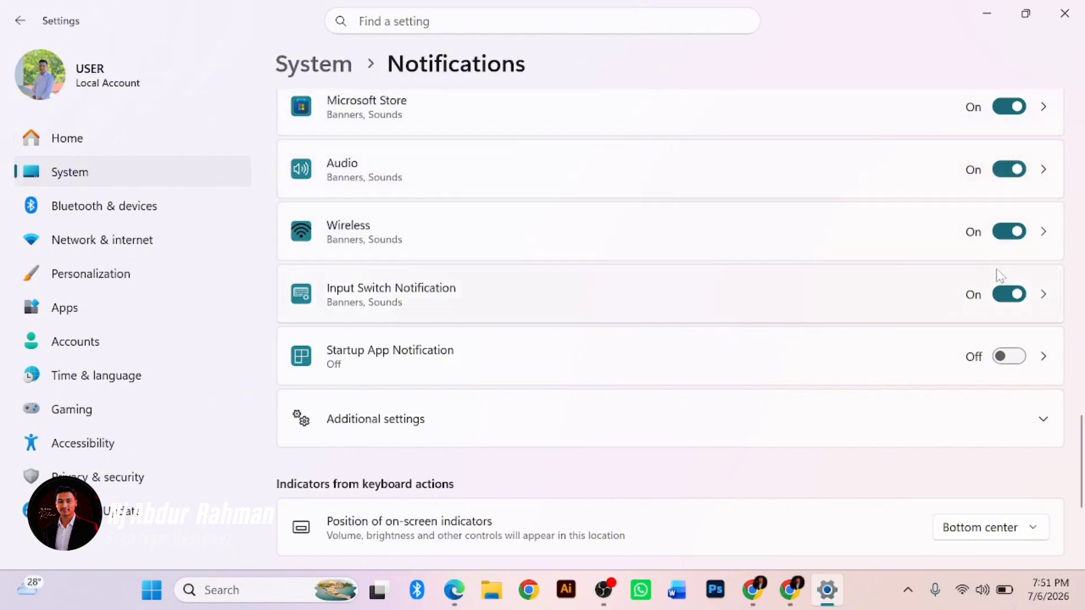
Turn on notifications for en.softonic.com (via Microsoft Edge)
{"action": "scroll", "coordinate": [632, 271], "scroll_direction": "up", "scroll_amount": 3}
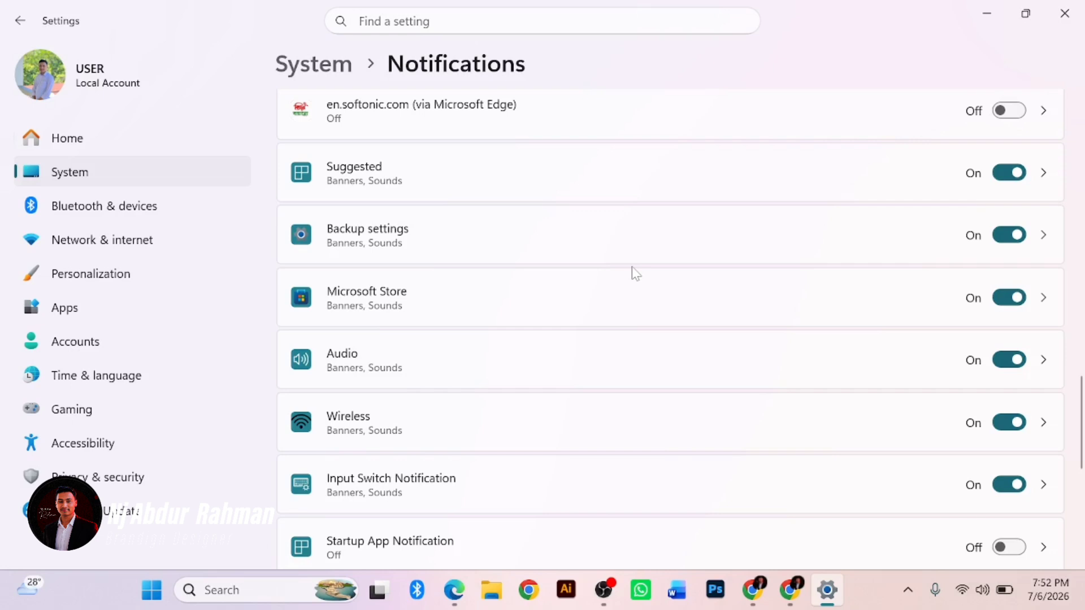
{"action": "scroll", "coordinate": [635, 273], "scroll_direction": "up", "scroll_amount": 3}
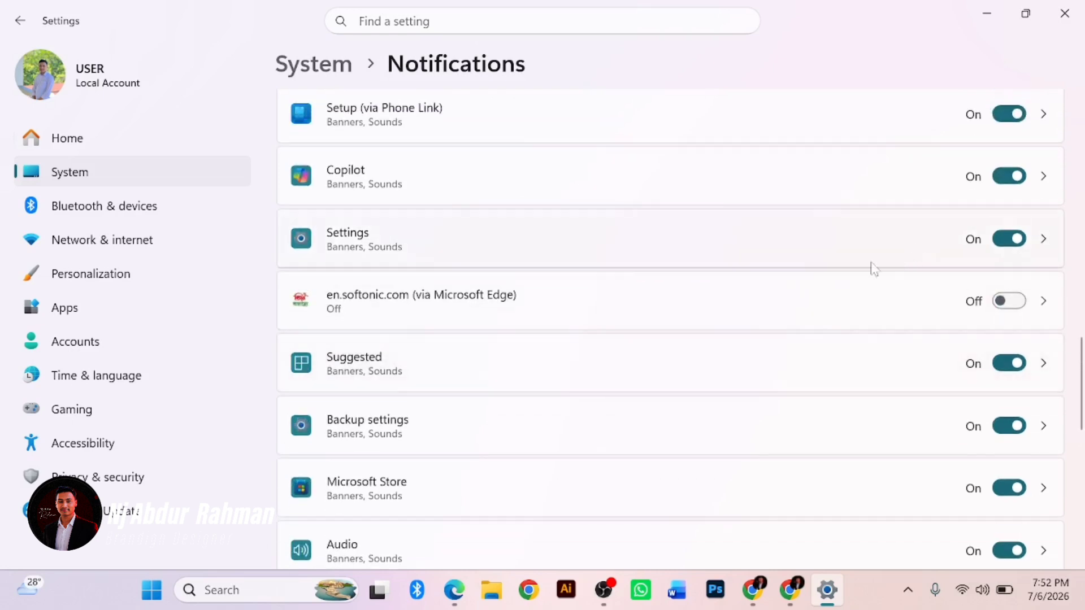
{"action": "left_click", "coordinate": [1002, 302]}
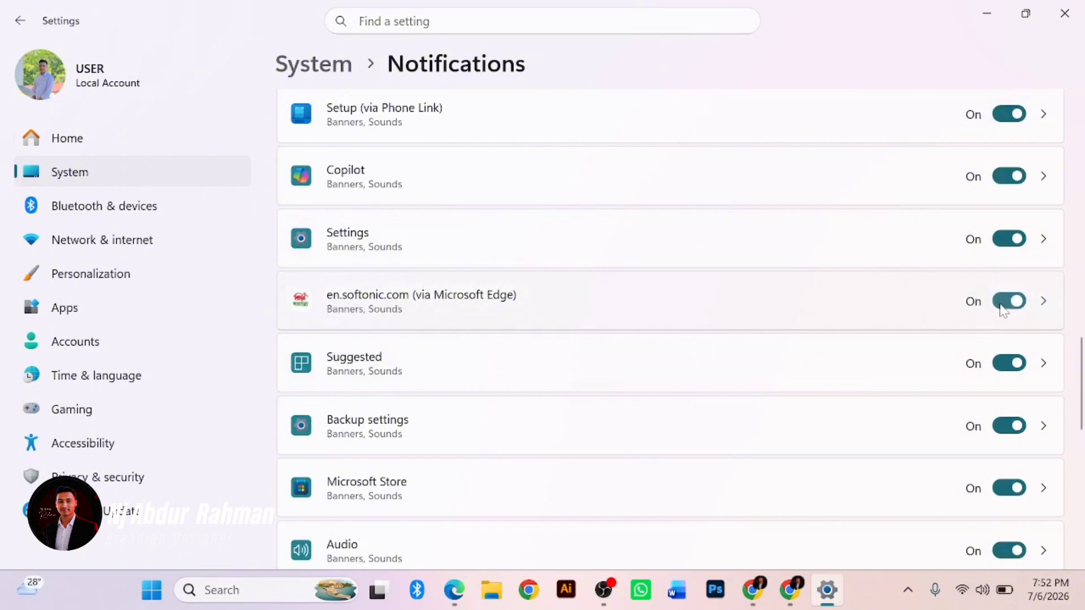
Look back through the remaining app notification entries up to Focus, and return to the System page
{"action": "scroll", "coordinate": [825, 300], "scroll_direction": "up", "scroll_amount": 4}
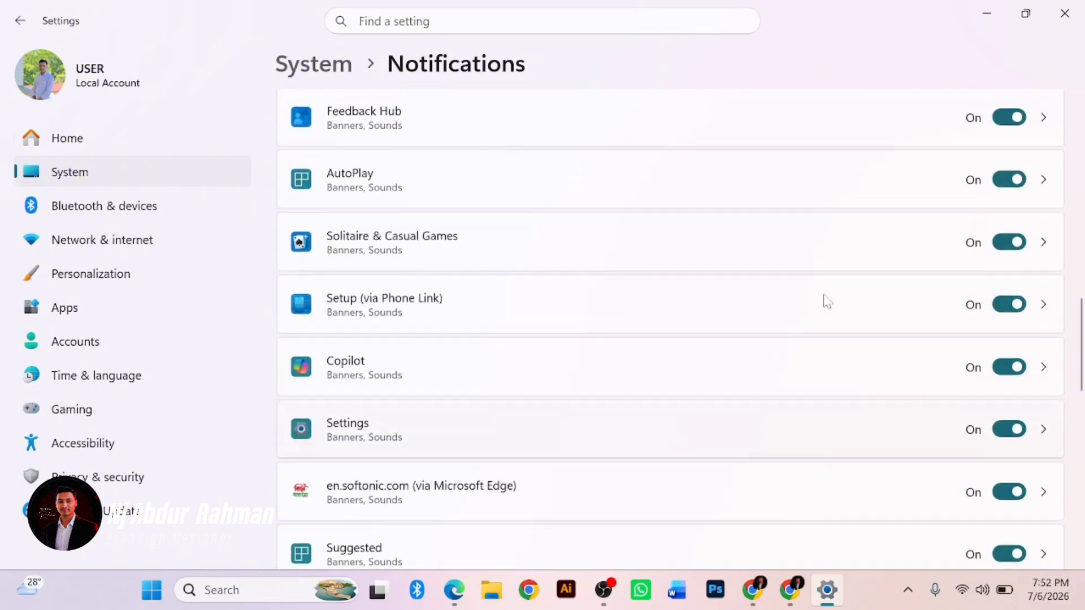
{"action": "scroll", "coordinate": [826, 302], "scroll_direction": "up", "scroll_amount": 3}
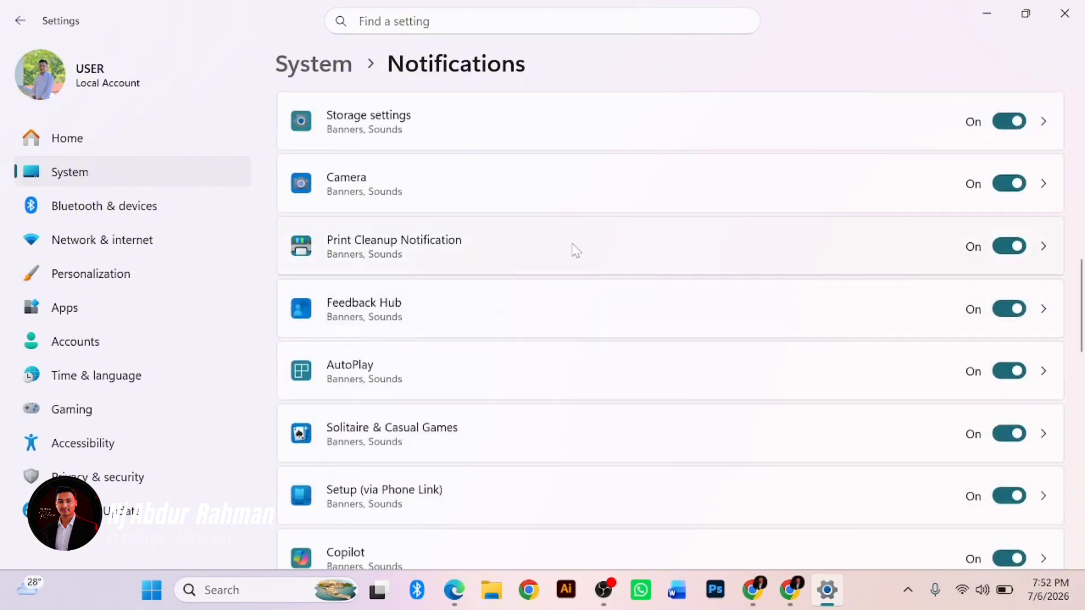
{"action": "scroll", "coordinate": [574, 250], "scroll_direction": "up", "scroll_amount": 3}
{"action": "scroll", "coordinate": [519, 188], "scroll_direction": "up", "scroll_amount": 1}
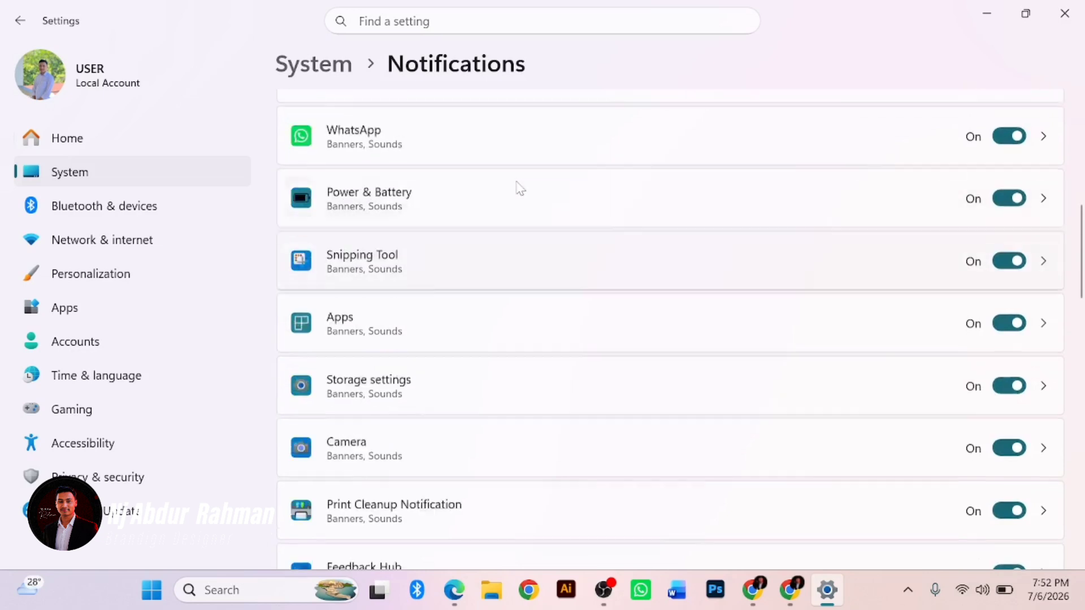
{"action": "scroll", "coordinate": [519, 188], "scroll_direction": "up", "scroll_amount": 2}
{"action": "scroll", "coordinate": [519, 188], "scroll_direction": "up", "scroll_amount": 3}
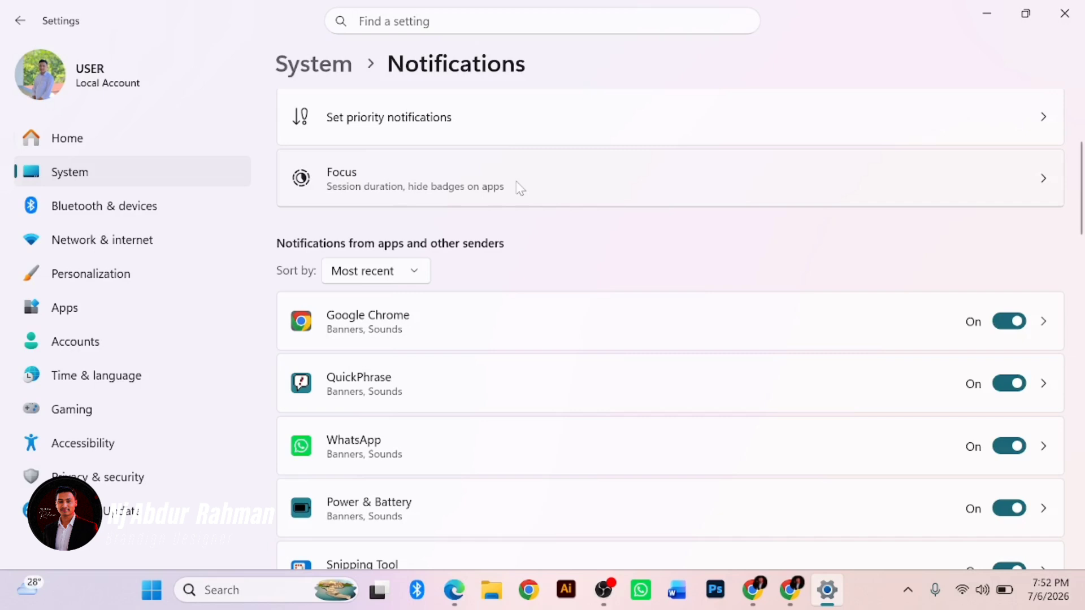
{"action": "left_click", "coordinate": [71, 180]}
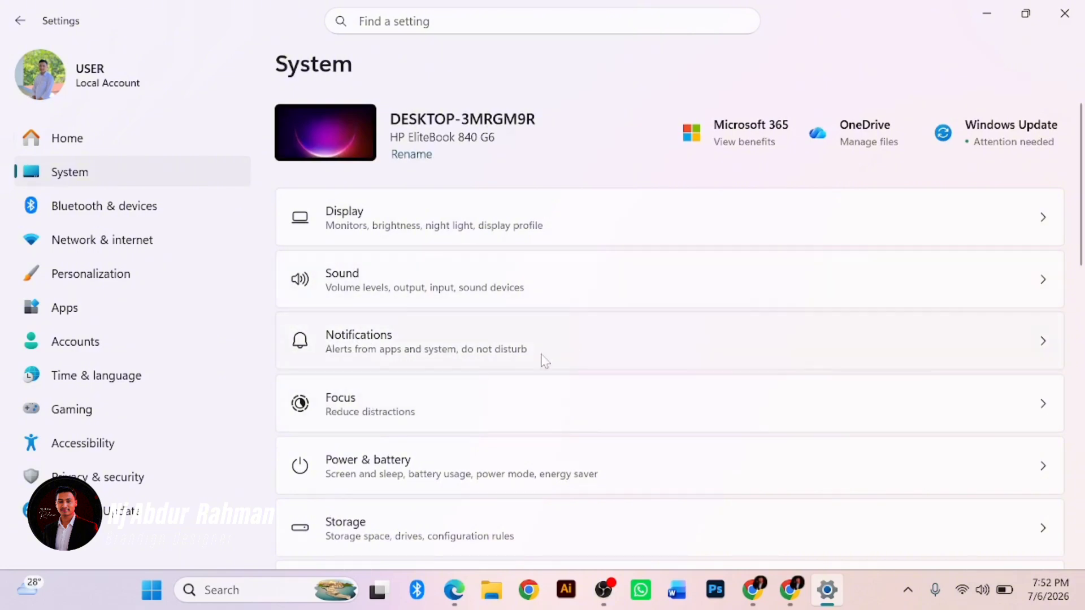
Examine the Nearby sharing options on their System subpage and go back to the System page
{"action": "scroll", "coordinate": [481, 330], "scroll_direction": "down", "scroll_amount": 3}
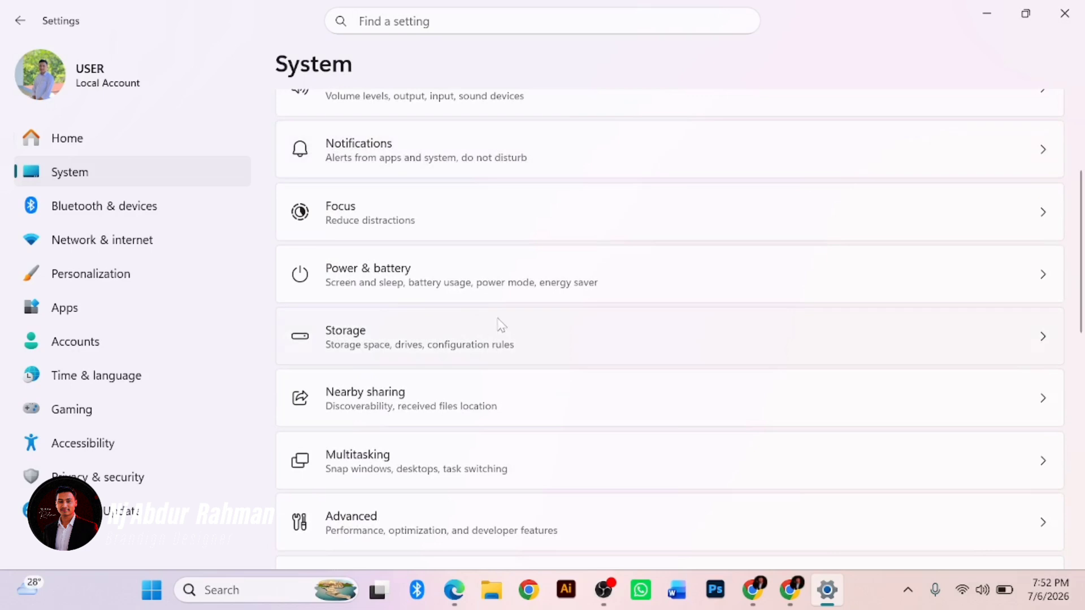
{"action": "left_click", "coordinate": [349, 392]}
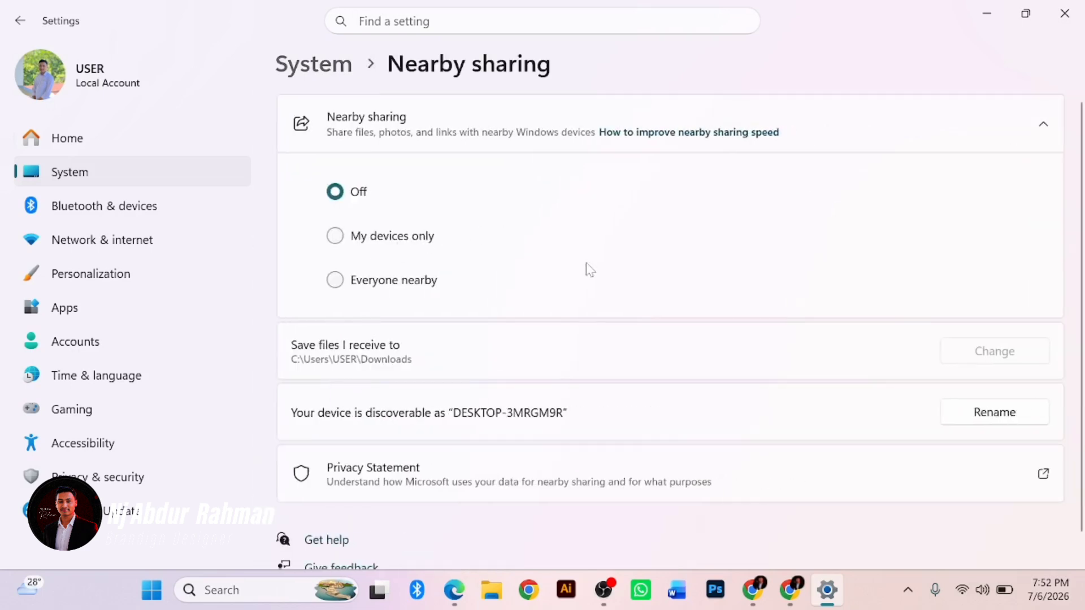
{"action": "scroll", "coordinate": [591, 270], "scroll_direction": "down", "scroll_amount": 1}
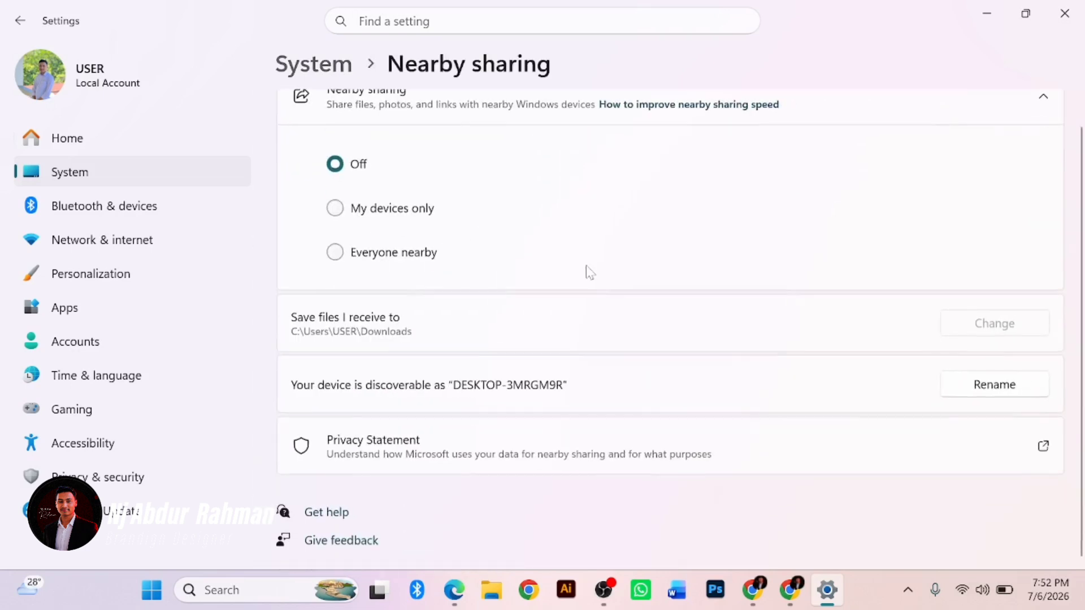
{"action": "left_click", "coordinate": [19, 20]}
Look through the lower System categories, view the AI components page and go back to the System page
{"action": "scroll", "coordinate": [418, 262], "scroll_direction": "down", "scroll_amount": 10}
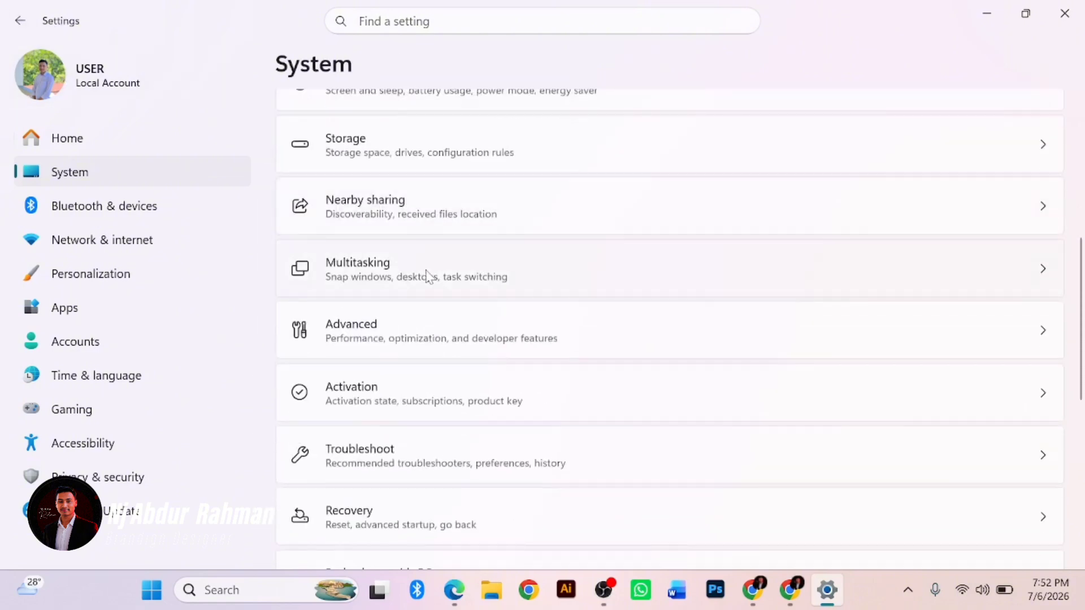
{"action": "scroll", "coordinate": [428, 276], "scroll_direction": "down", "scroll_amount": 2}
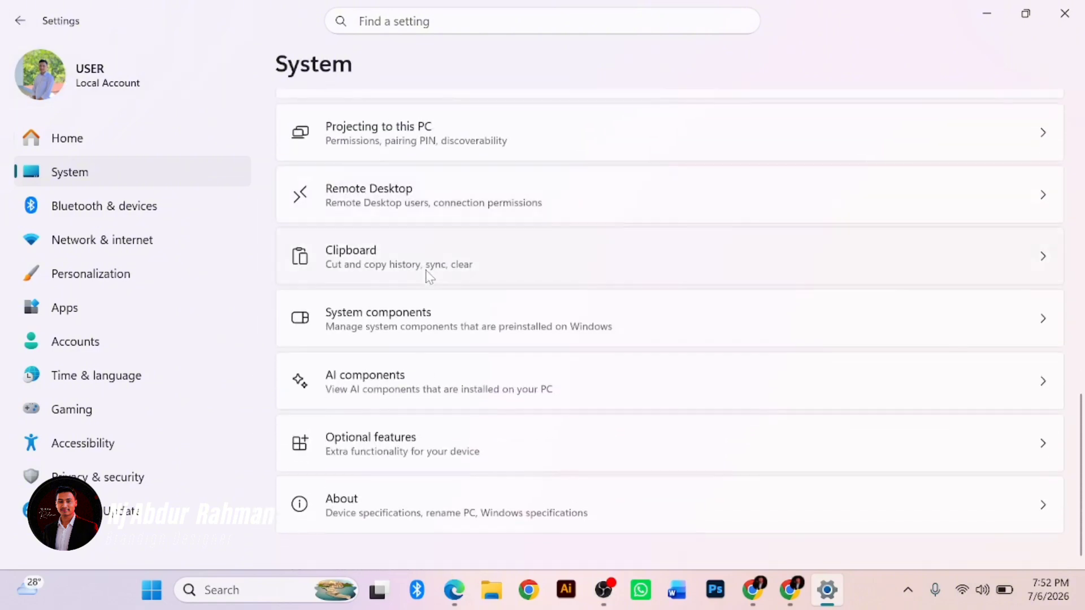
{"action": "left_click", "coordinate": [423, 390]}
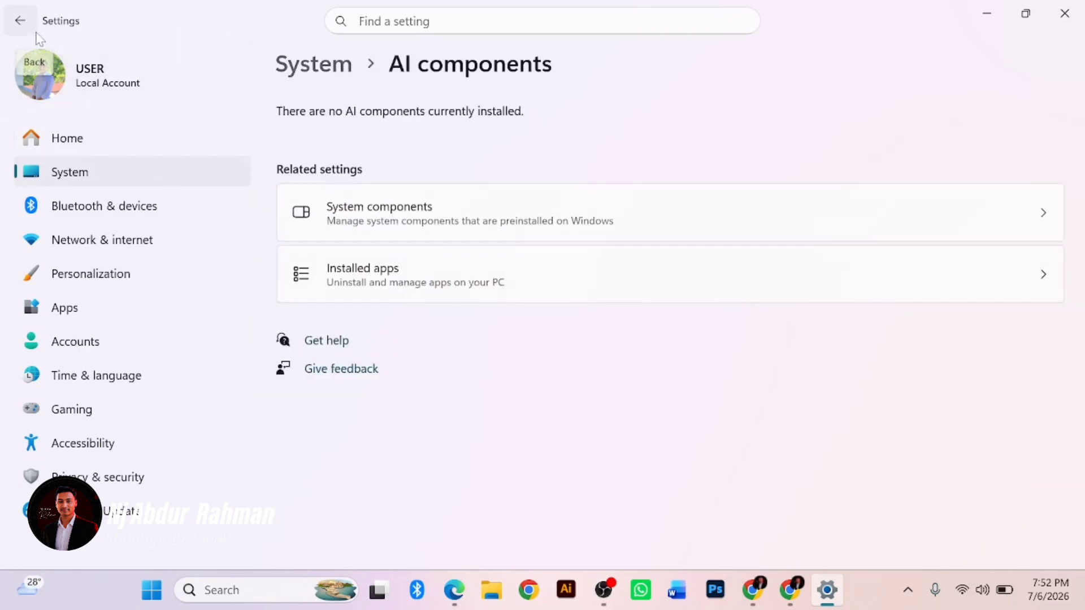
{"action": "left_click", "coordinate": [19, 20]}
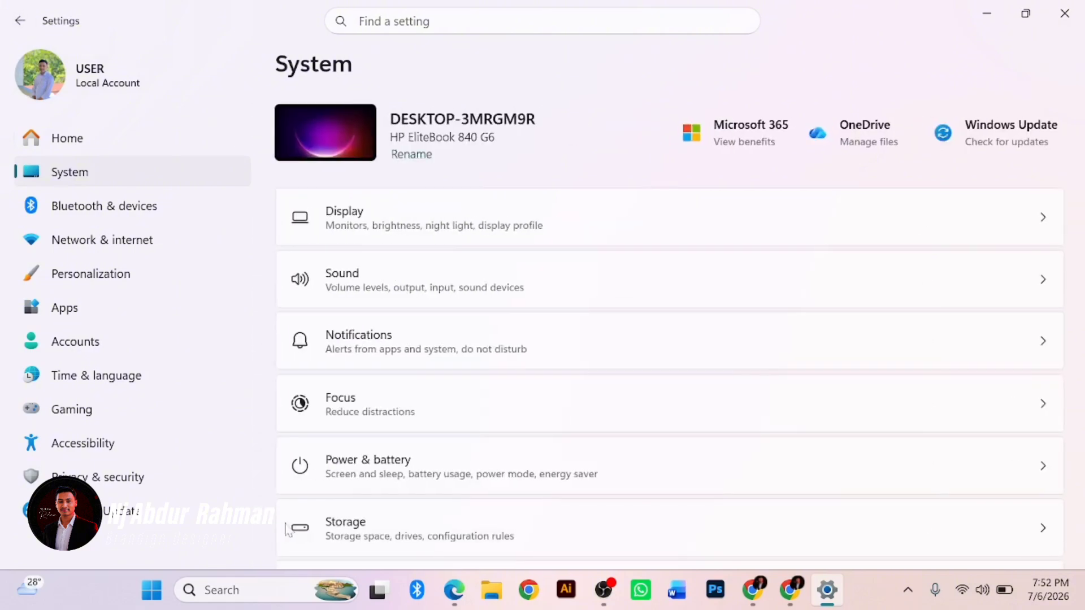
View the Remote Desktop settings and go back to the System page
{"action": "scroll", "coordinate": [421, 551], "scroll_direction": "down", "scroll_amount": 10}
{"action": "scroll", "coordinate": [429, 525], "scroll_direction": "down", "scroll_amount": 3}
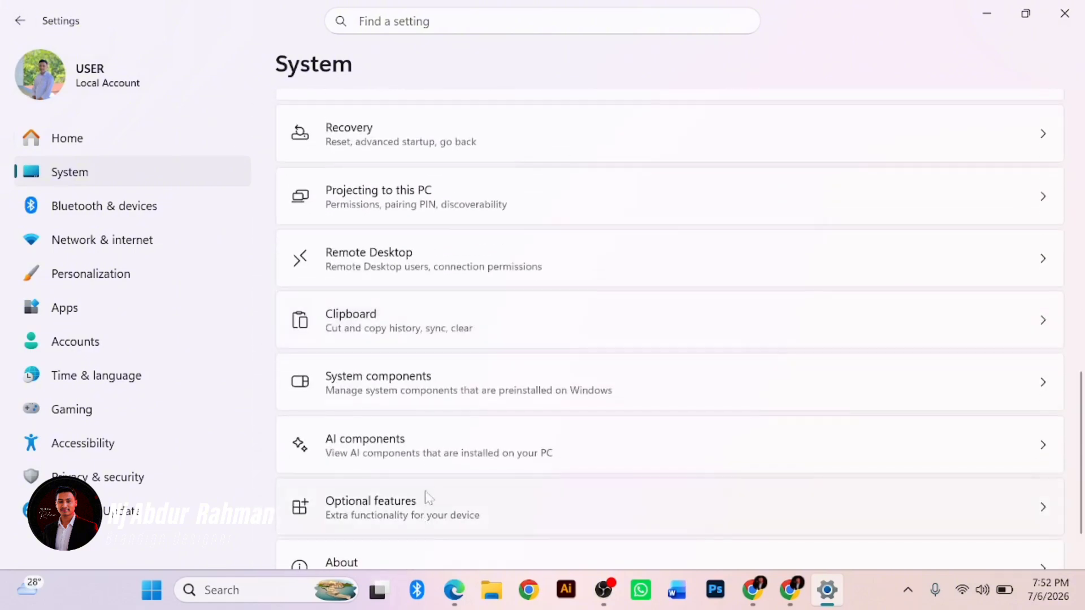
{"action": "left_click", "coordinate": [585, 269]}
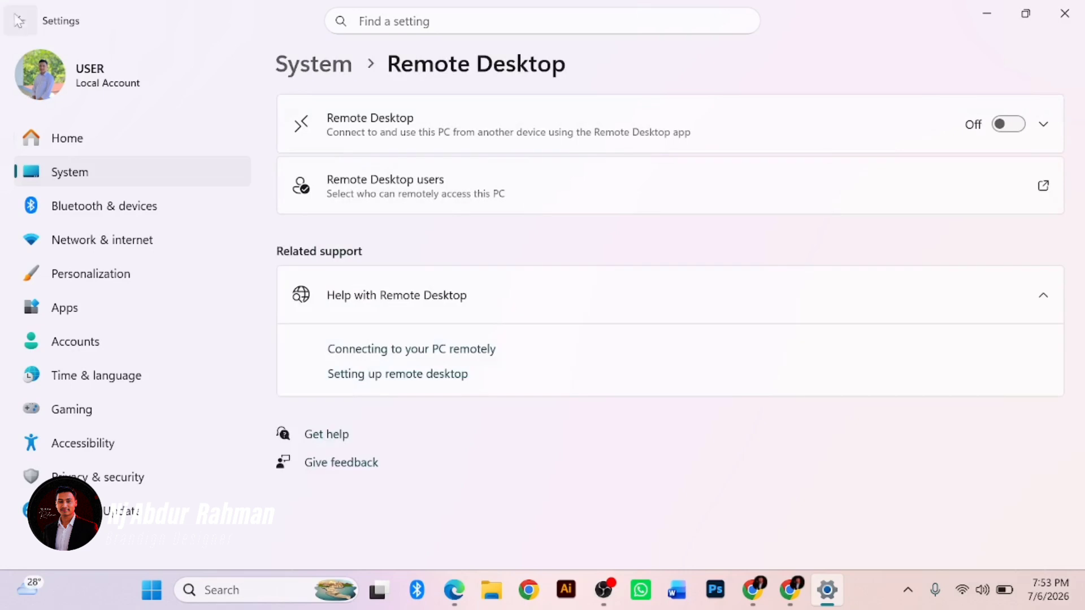
{"action": "left_click", "coordinate": [19, 20]}
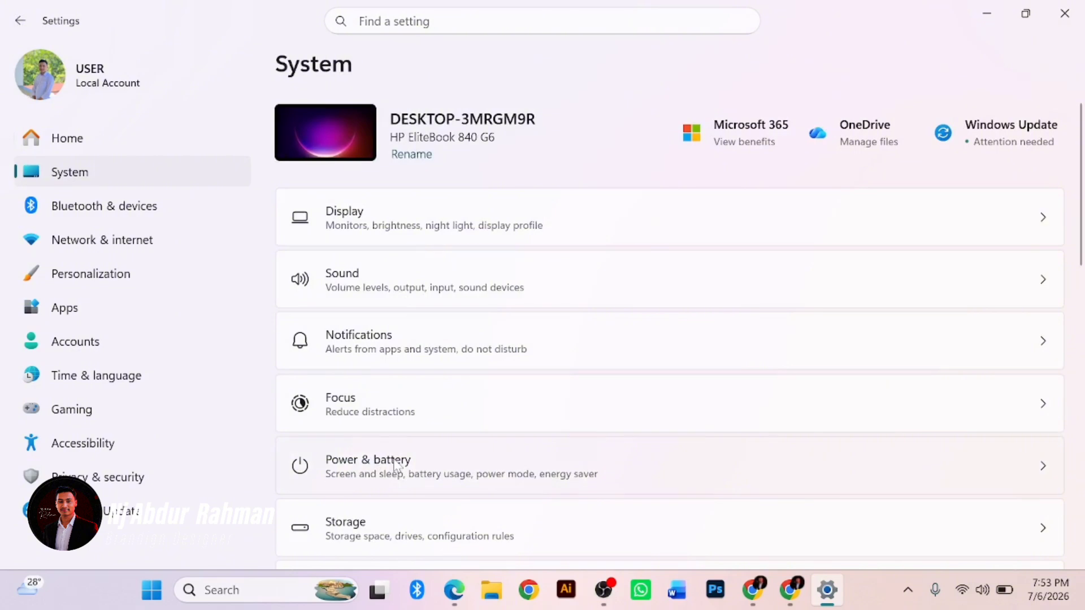
Look through the Power & battery settings, go back to the System page and view its lower categories
{"action": "left_click", "coordinate": [497, 471]}
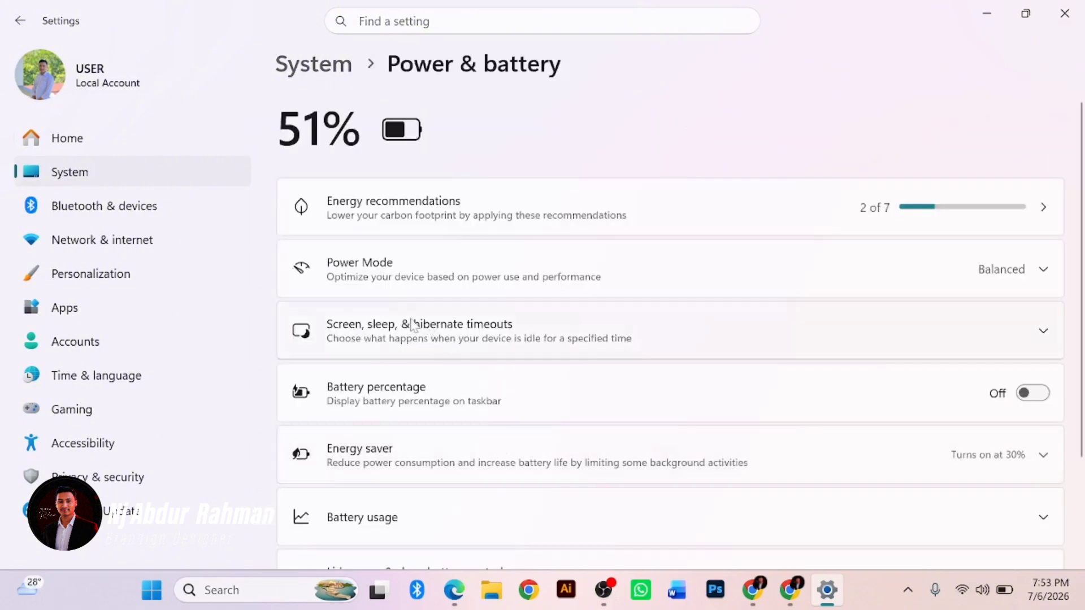
{"action": "scroll", "coordinate": [588, 221], "scroll_direction": "down", "scroll_amount": 2}
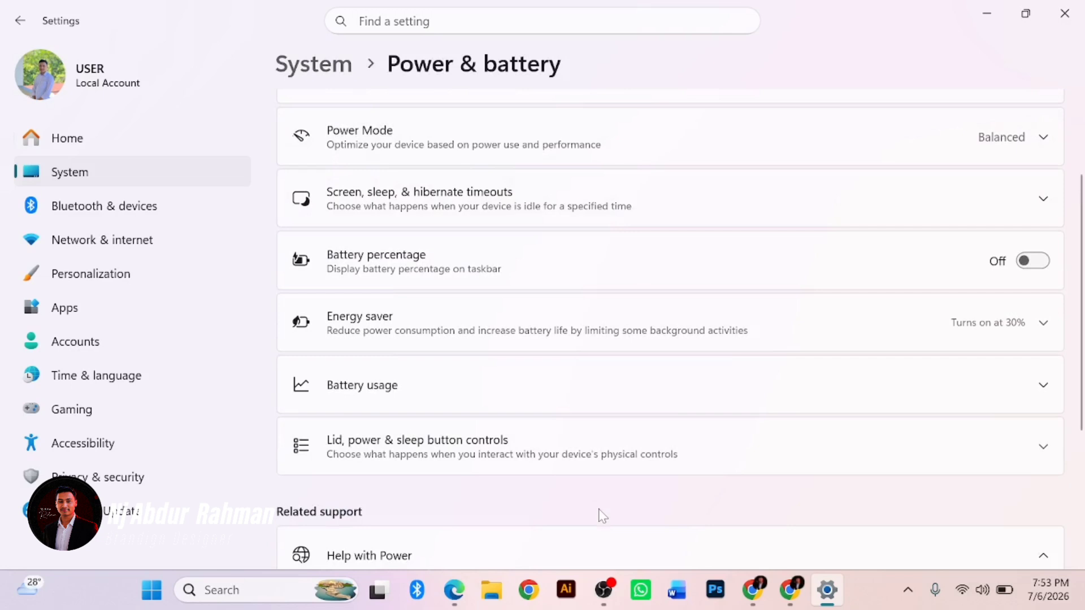
{"action": "scroll", "coordinate": [603, 515], "scroll_direction": "up", "scroll_amount": 2}
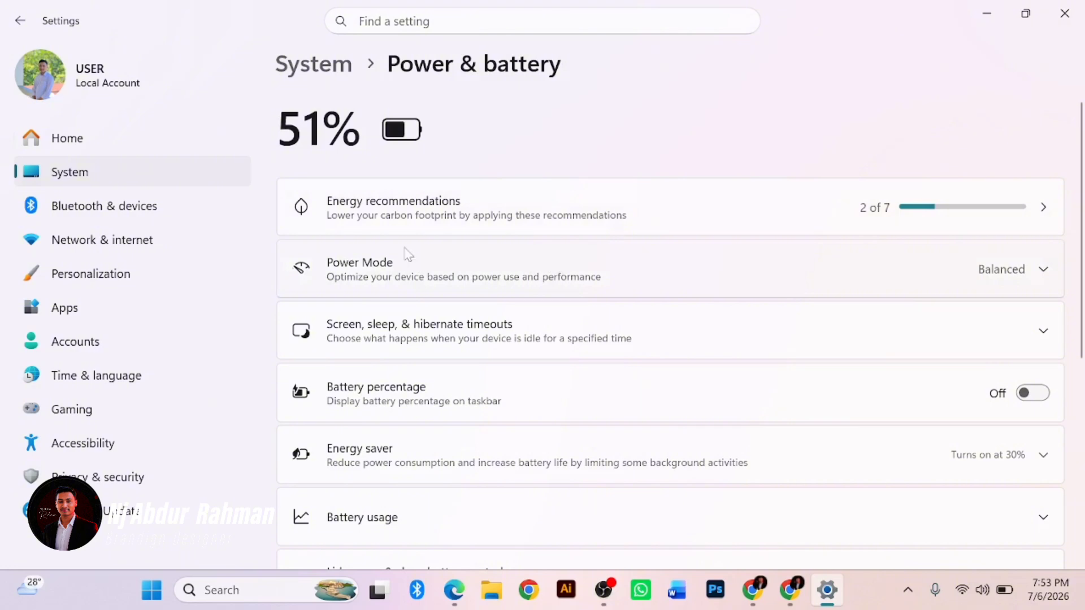
{"action": "scroll", "coordinate": [412, 248], "scroll_direction": "down", "scroll_amount": 5}
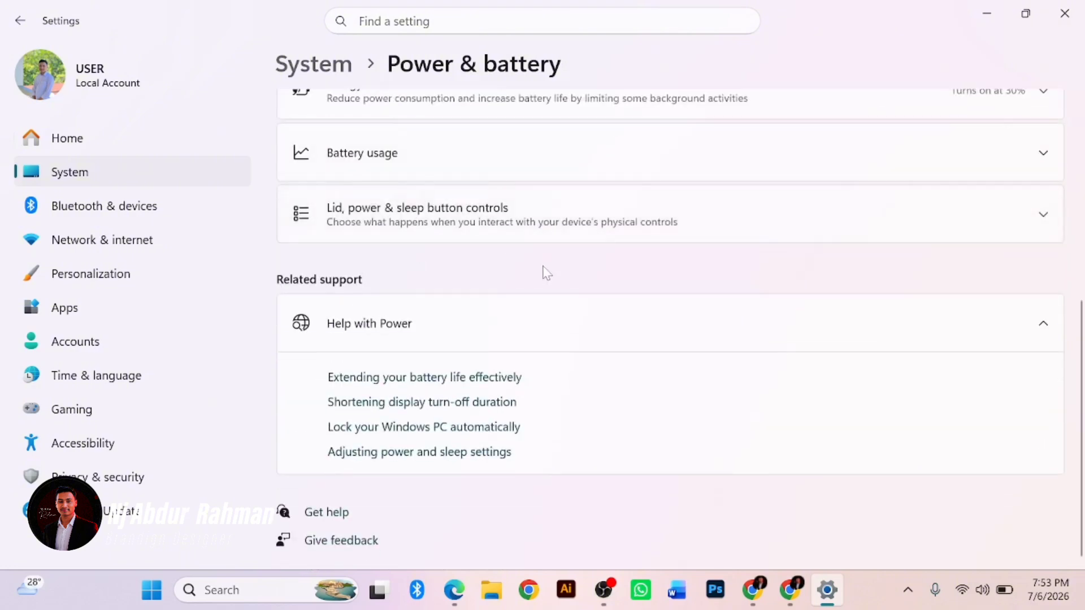
{"action": "scroll", "coordinate": [545, 272], "scroll_direction": "up", "scroll_amount": 5}
{"action": "left_click", "coordinate": [20, 21]}
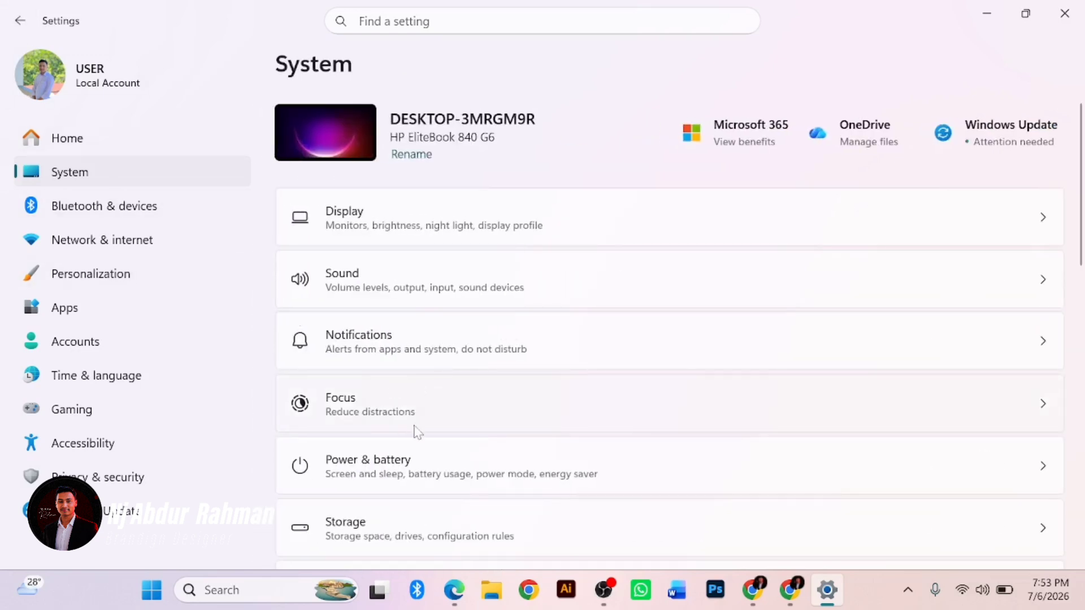
{"action": "scroll", "coordinate": [418, 433], "scroll_direction": "down", "scroll_amount": 10}
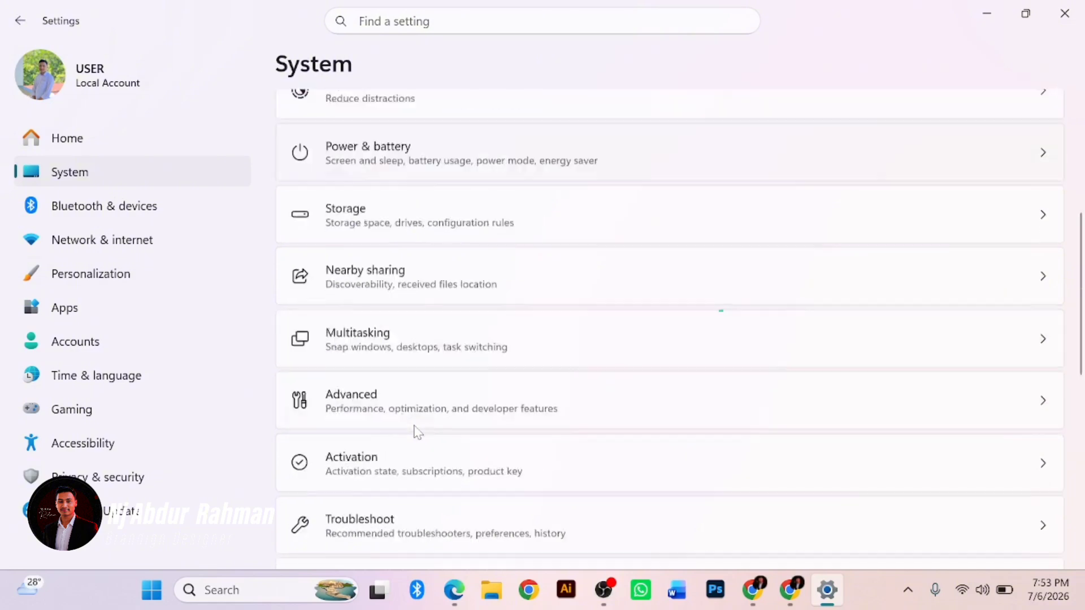
Switch to the PDF guide in Edge and read on from the System section through the Bluetooth & Devices section
{"action": "left_click", "coordinate": [454, 590]}
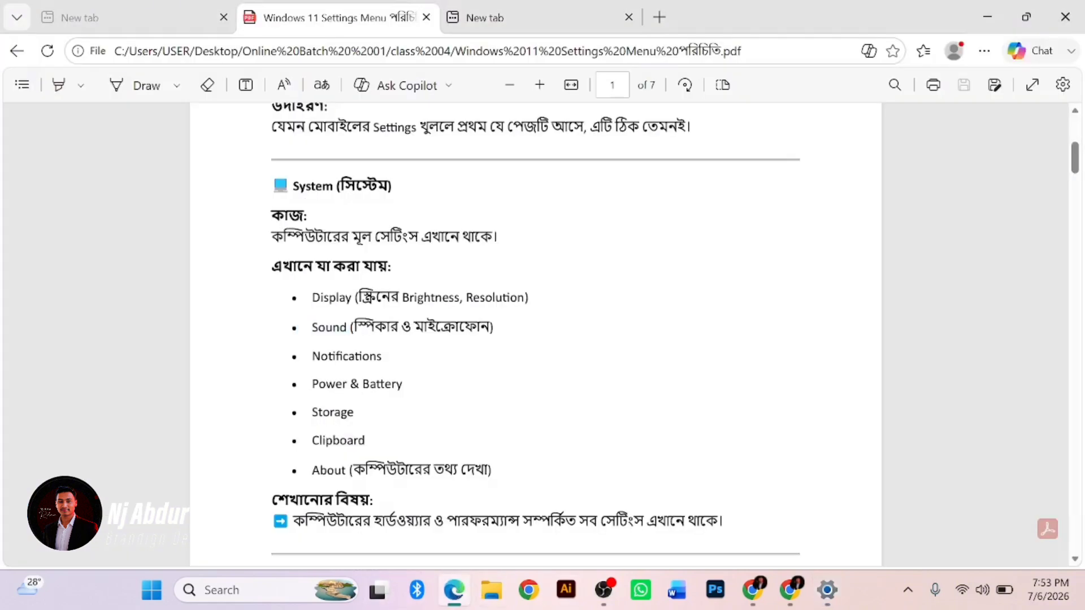
{"action": "scroll", "coordinate": [328, 373], "scroll_direction": "down", "scroll_amount": 4}
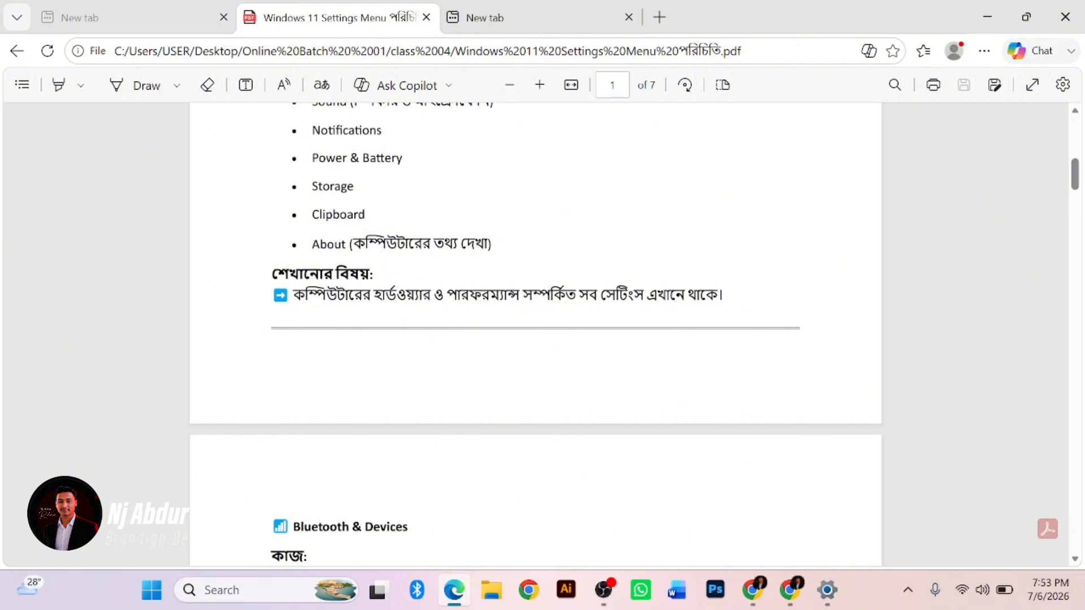
{"action": "scroll", "coordinate": [229, 259], "scroll_direction": "down", "scroll_amount": 4}
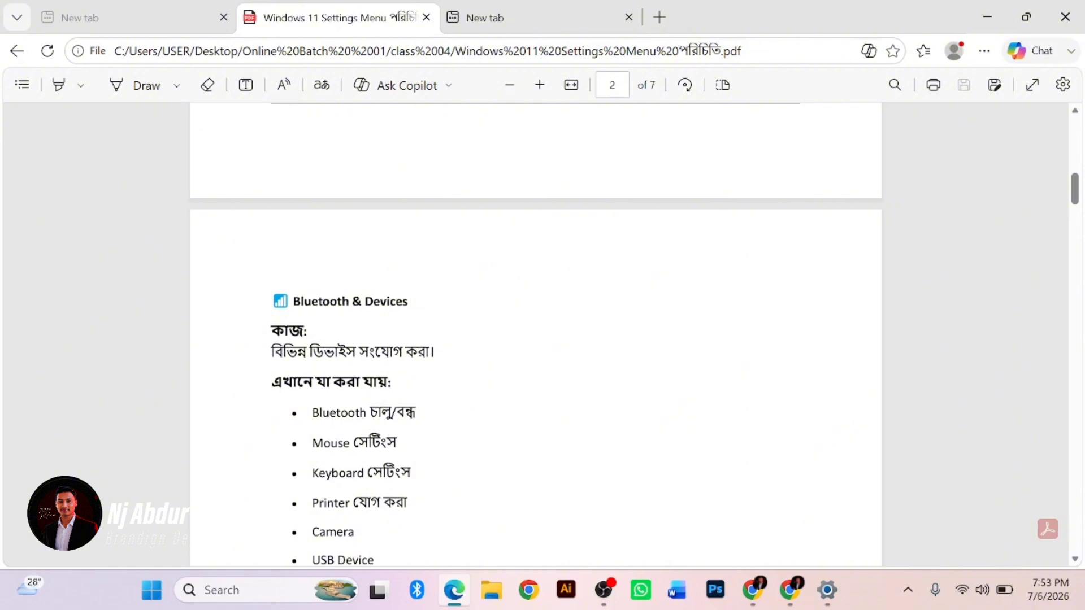
{"action": "scroll", "coordinate": [536, 334], "scroll_direction": "down", "scroll_amount": 4}
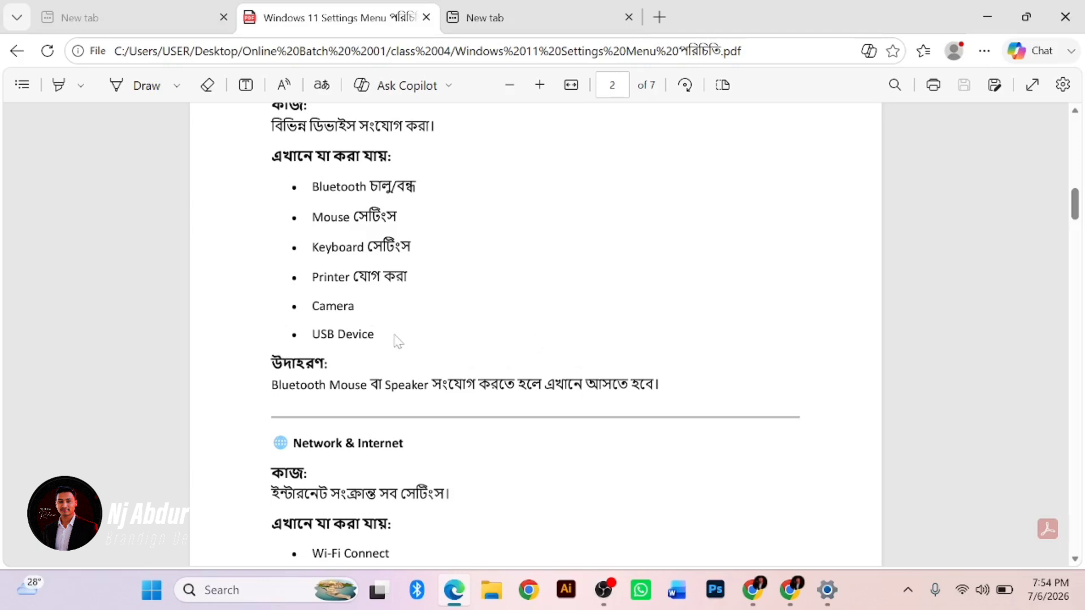
Select the Bluetooth & Devices bullet list from Bluetooth to USB Device to point it out, and clear the selection
{"action": "double_click", "coordinate": [295, 187]}
{"action": "left_click_drag", "start_coordinate": [294, 187], "coordinate": [378, 334]}
{"action": "scroll", "coordinate": [400, 331], "scroll_direction": "up", "scroll_amount": 4}
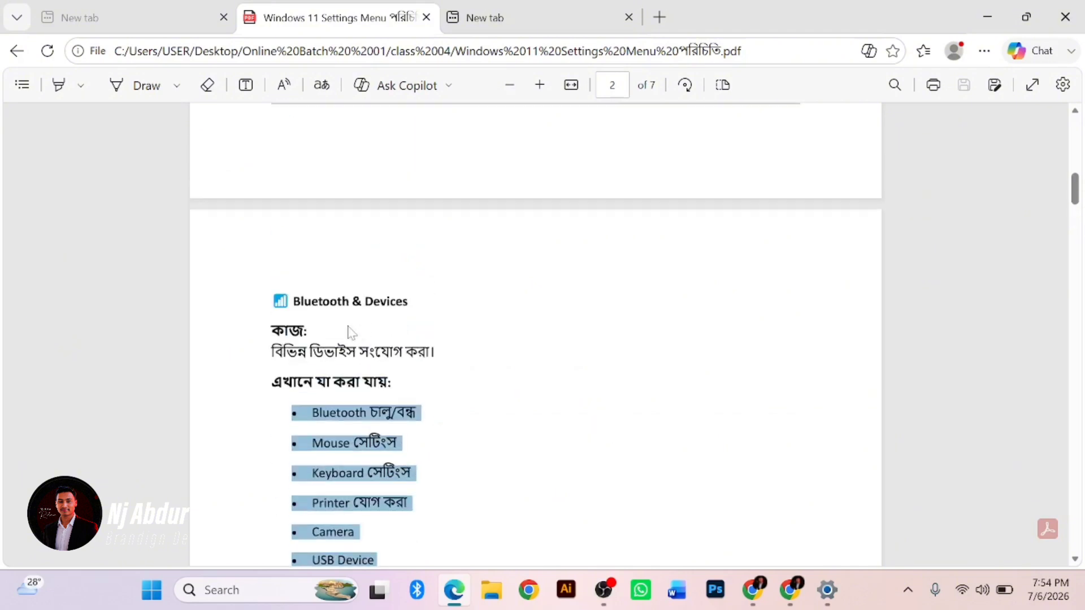
{"action": "scroll", "coordinate": [346, 329], "scroll_direction": "down", "scroll_amount": 3}
{"action": "scroll", "coordinate": [426, 329], "scroll_direction": "down", "scroll_amount": 2}
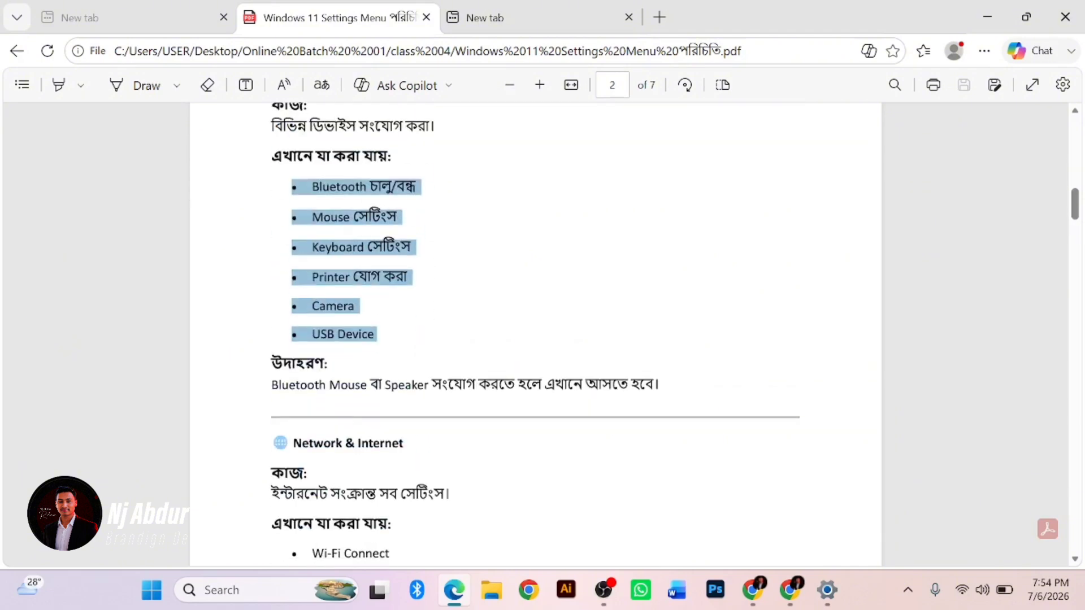
{"action": "left_click", "coordinate": [428, 331]}
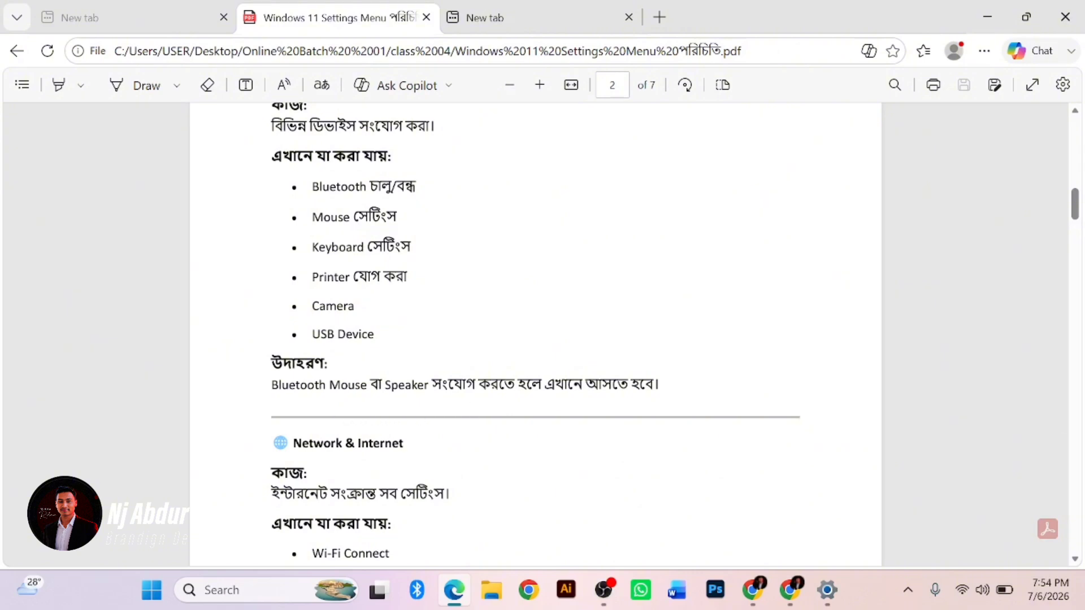
Switch to Settings and look through the Bluetooth & devices page down to the USB entry and back up
{"action": "left_click", "coordinate": [827, 590]}
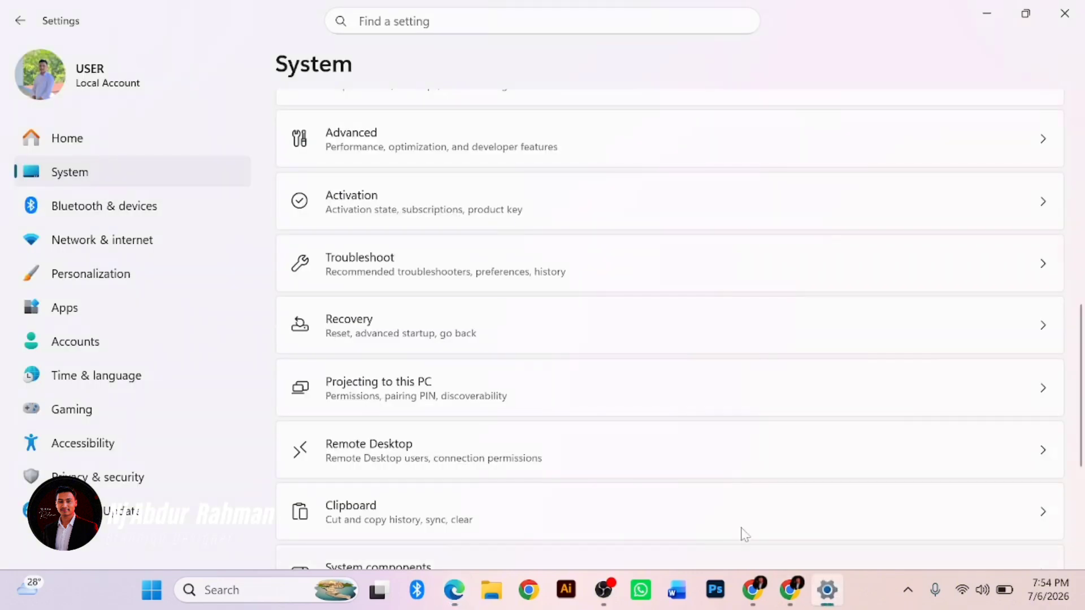
{"action": "left_click", "coordinate": [136, 206]}
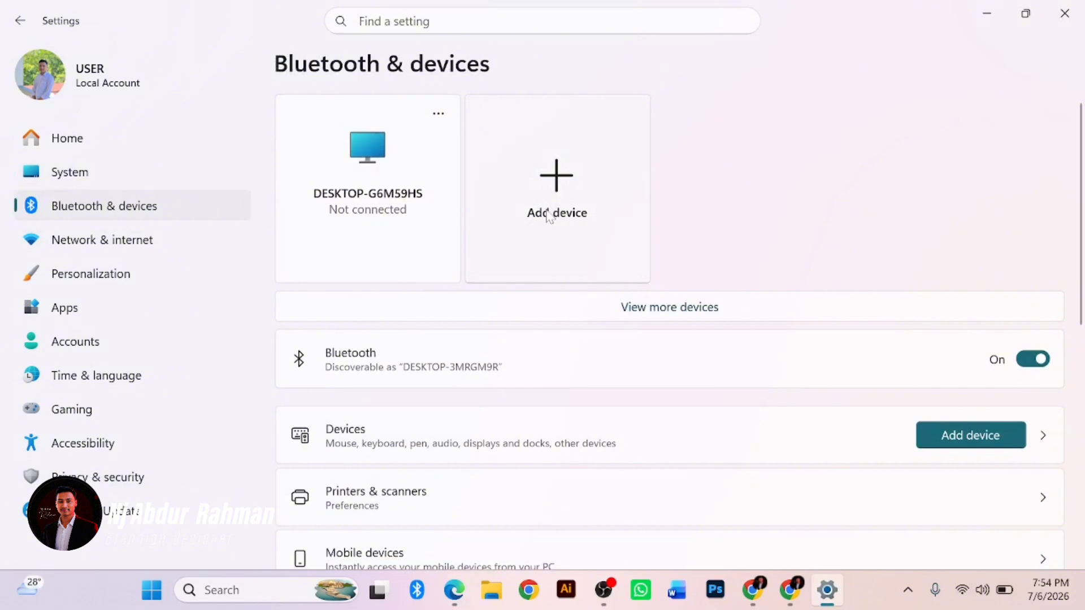
{"action": "scroll", "coordinate": [473, 221], "scroll_direction": "down", "scroll_amount": 3}
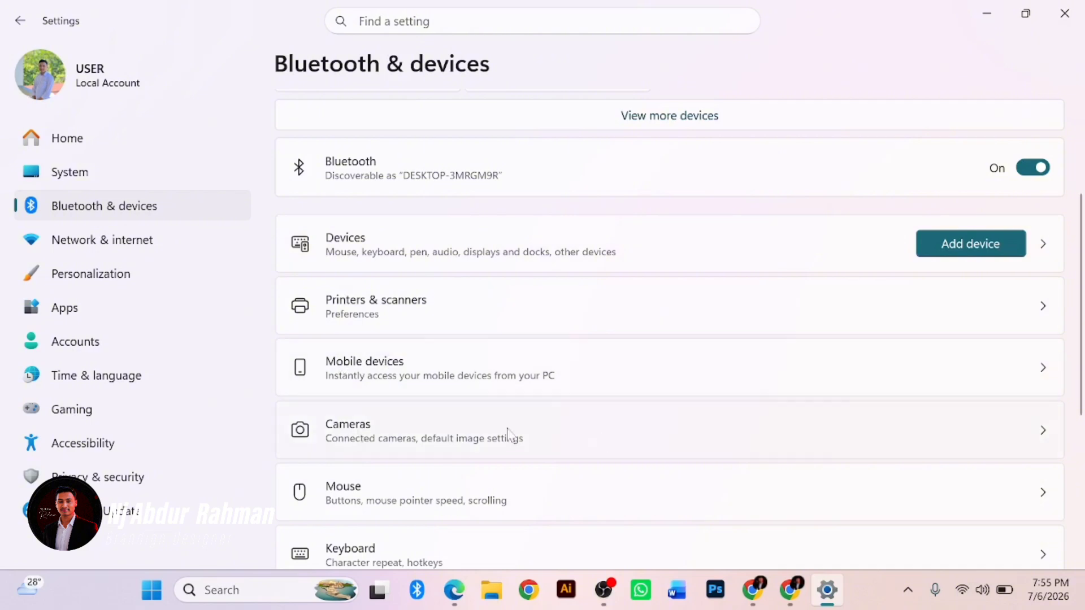
{"action": "scroll", "coordinate": [481, 534], "scroll_direction": "down", "scroll_amount": 3}
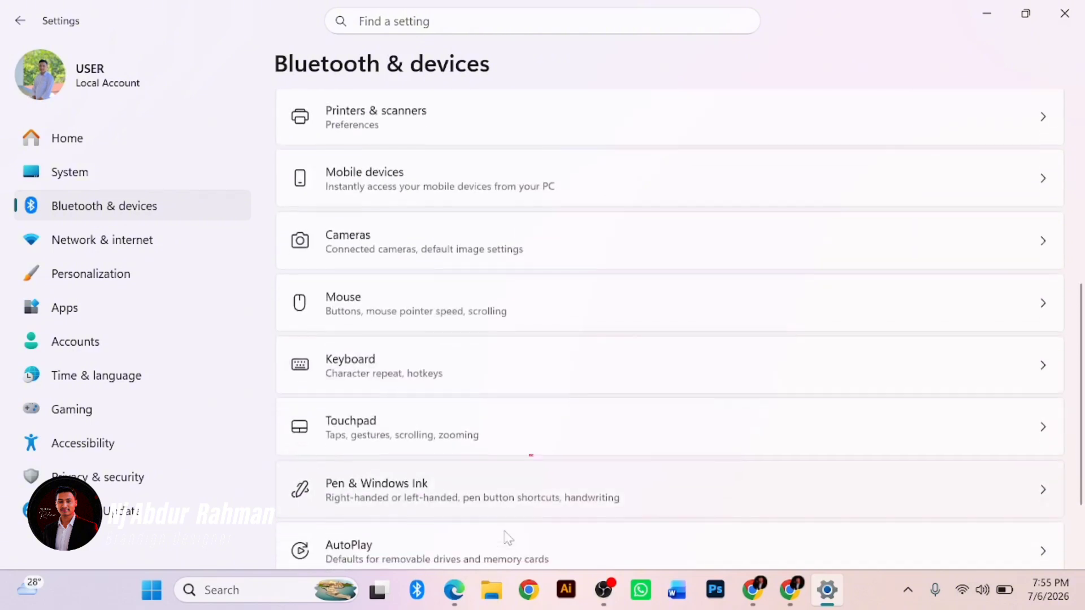
{"action": "scroll", "coordinate": [395, 443], "scroll_direction": "down", "scroll_amount": 2}
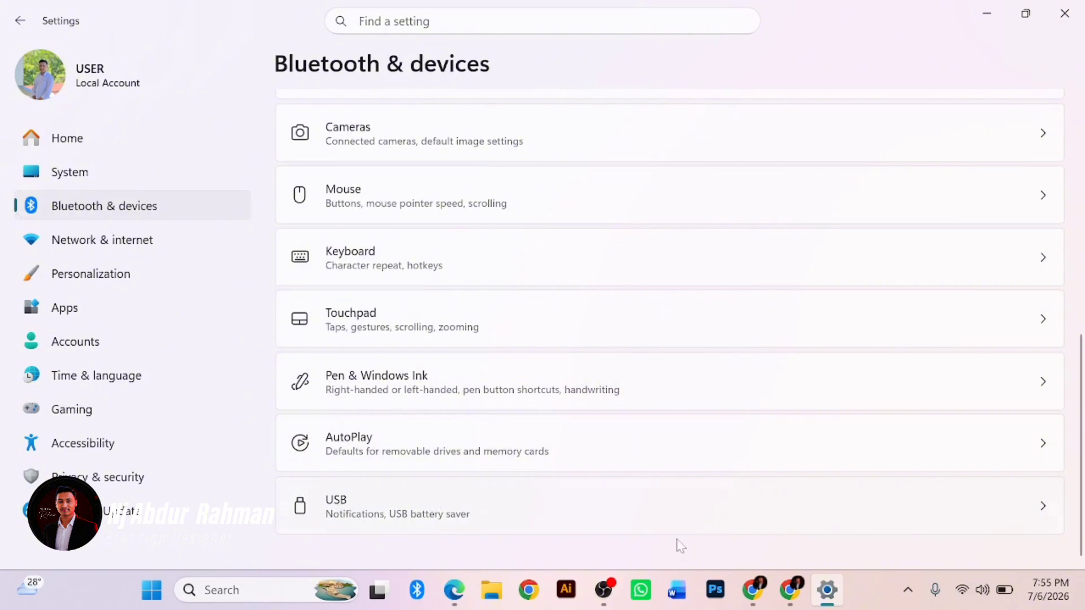
{"action": "scroll", "coordinate": [622, 511], "scroll_direction": "up", "scroll_amount": 5}
{"action": "scroll", "coordinate": [645, 480], "scroll_direction": "down", "scroll_amount": 3}
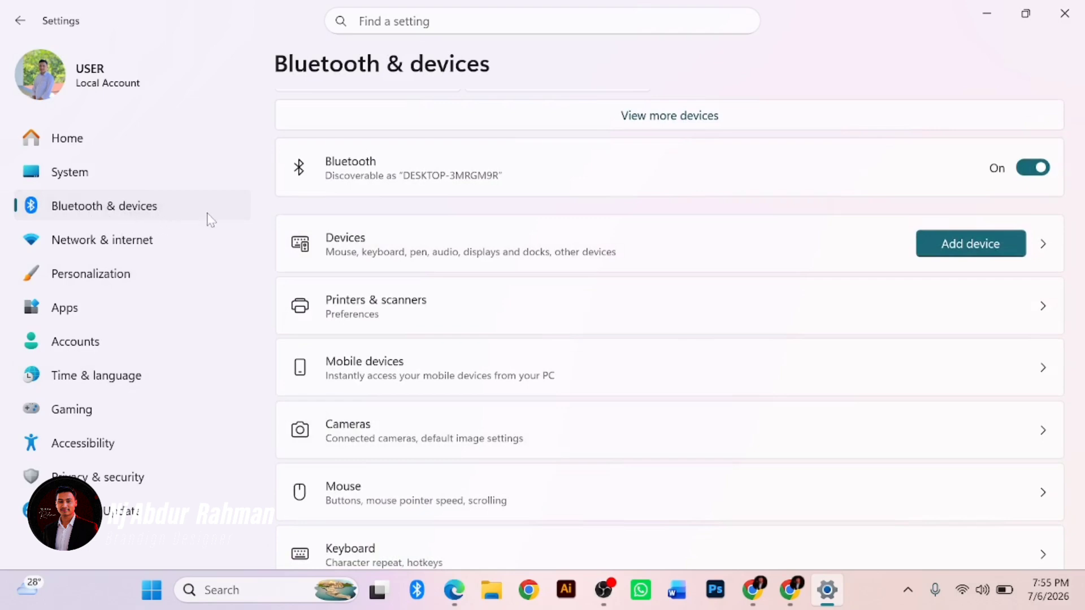
Return to the PDF guide in Edge and read the Network & Internet section, briefly selecting its list from Wi-Fi Connect to Data Usage
{"action": "left_click", "coordinate": [453, 592]}
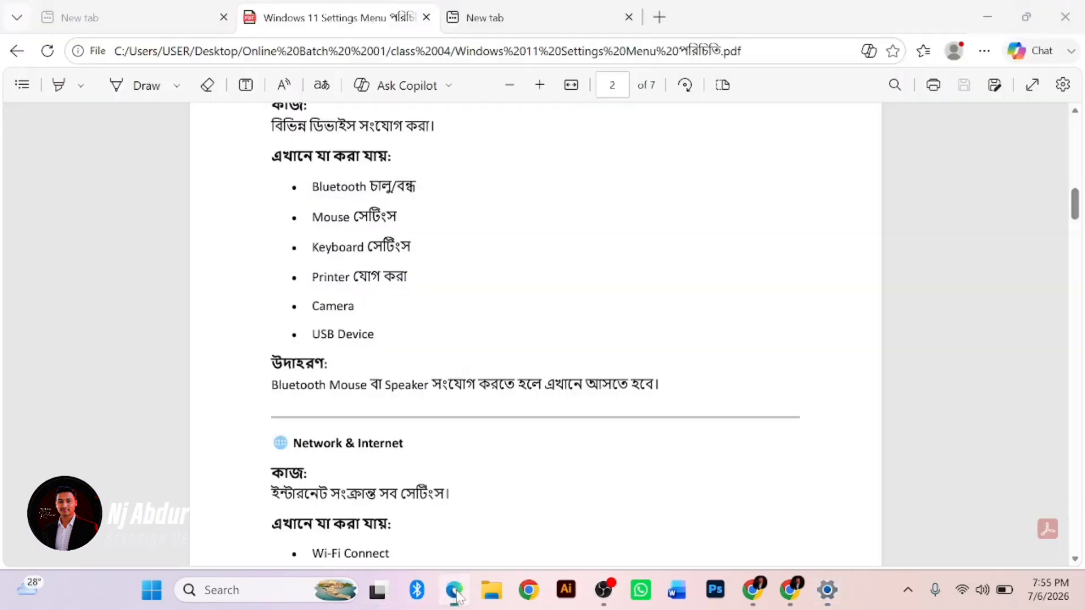
{"action": "scroll", "coordinate": [452, 423], "scroll_direction": "down", "scroll_amount": 4}
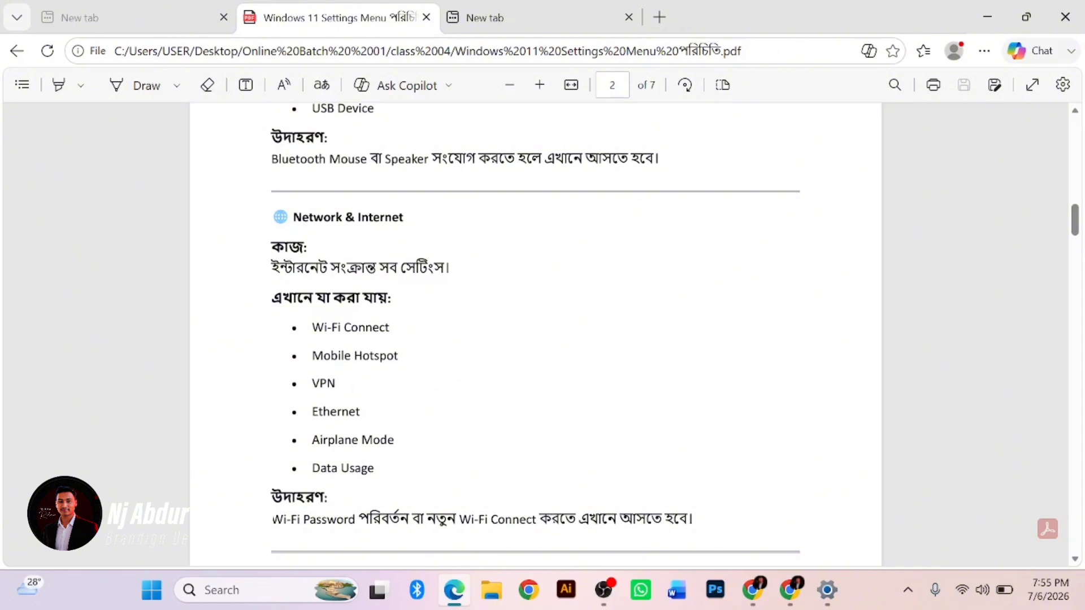
{"action": "left_click_drag", "start_coordinate": [312, 327], "coordinate": [379, 469]}
{"action": "mouse_move", "coordinate": [421, 433]}
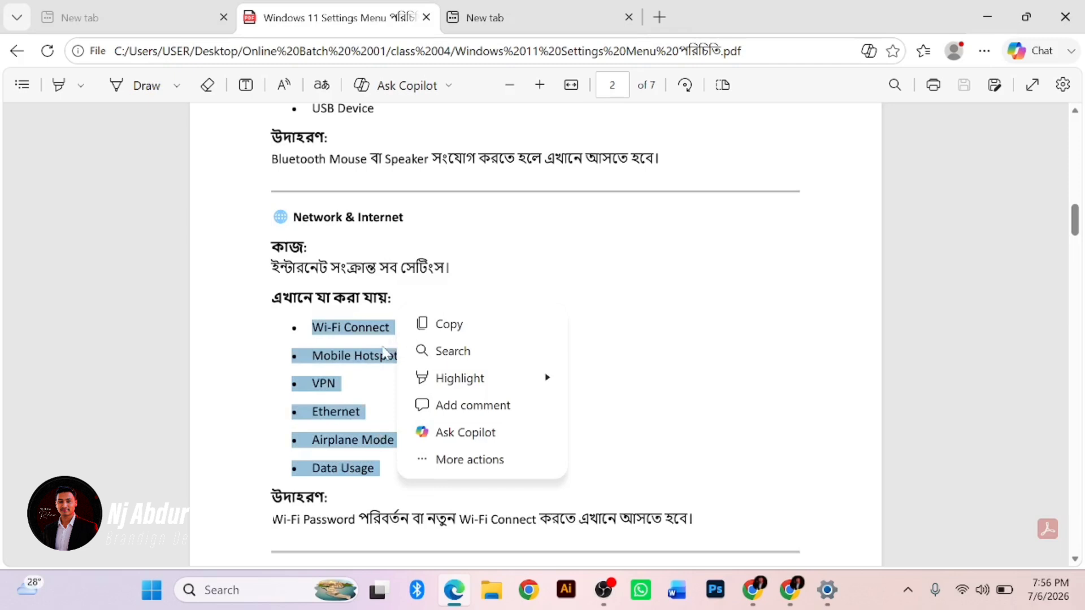
{"action": "left_click", "coordinate": [329, 351]}
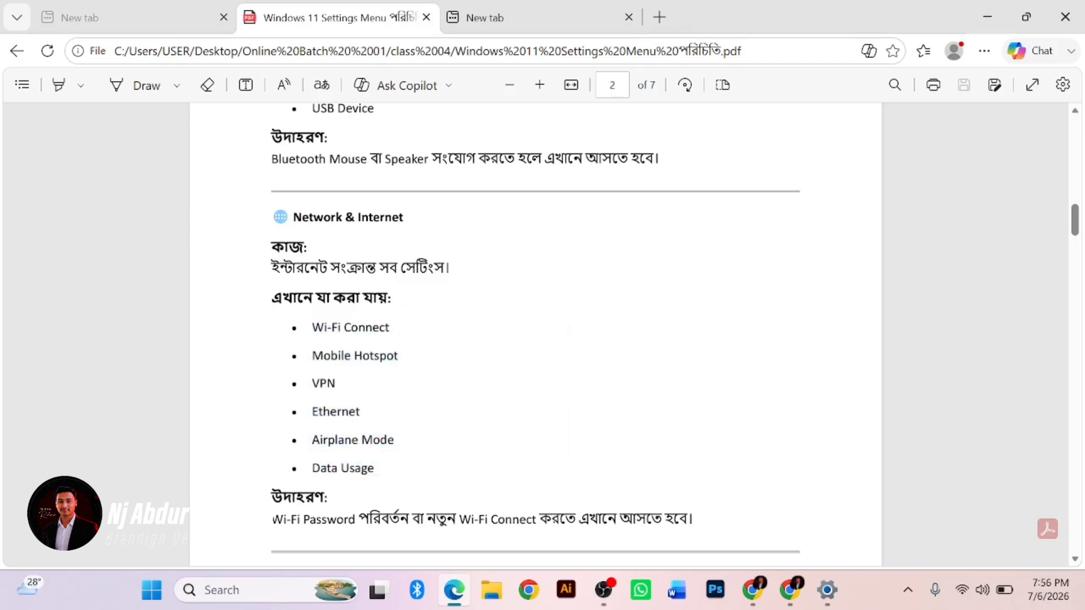
{"action": "scroll", "coordinate": [536, 334], "scroll_direction": "down", "scroll_amount": 4}
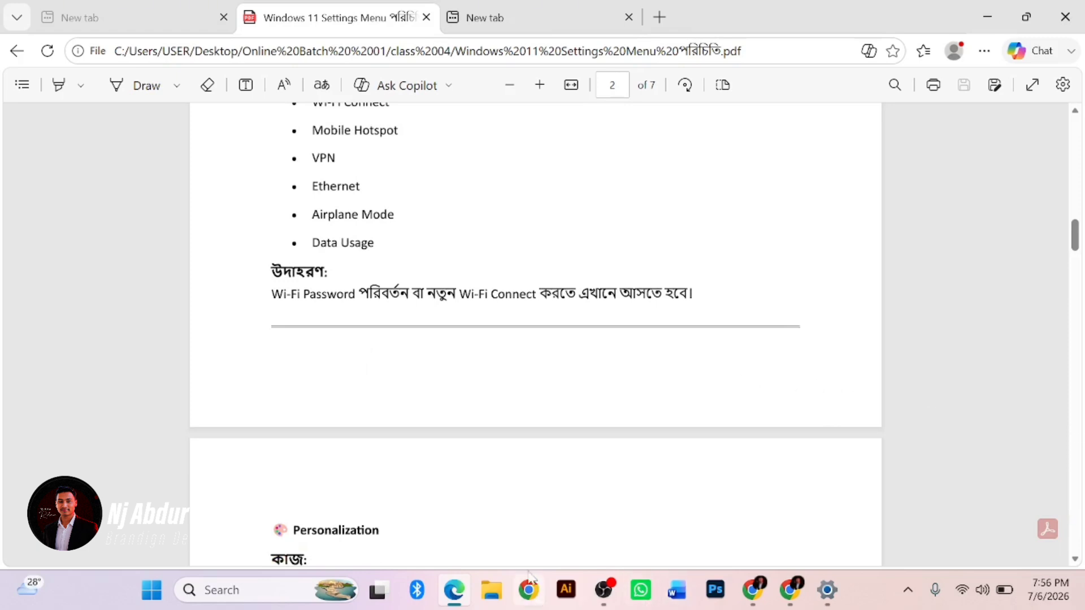
Switch to Settings and look through the Network & internet page down to Advanced network settings and back up
{"action": "left_click", "coordinate": [456, 591]}
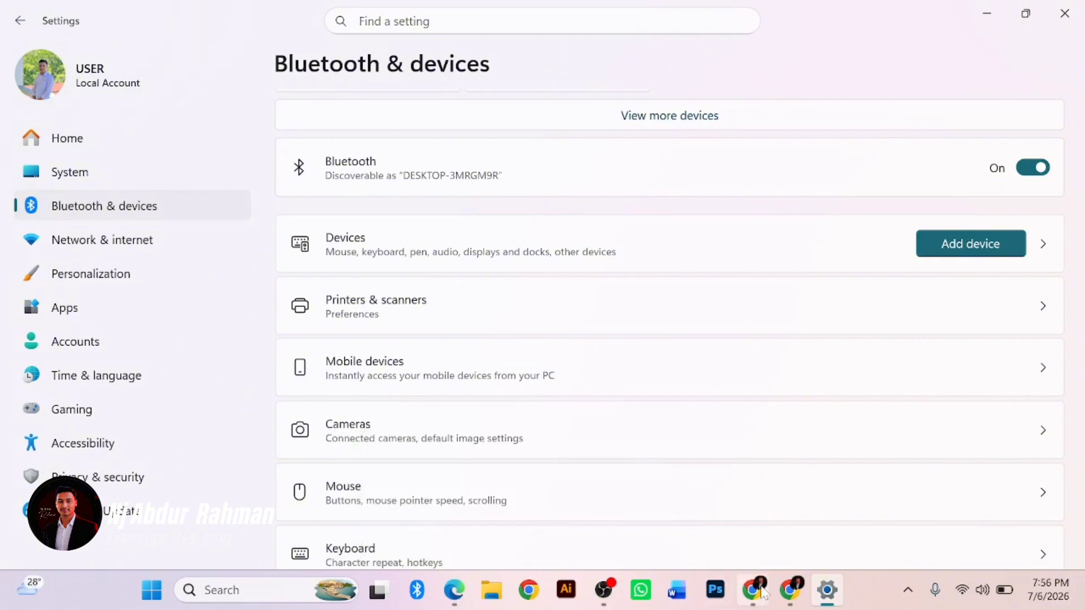
{"action": "left_click", "coordinate": [103, 242]}
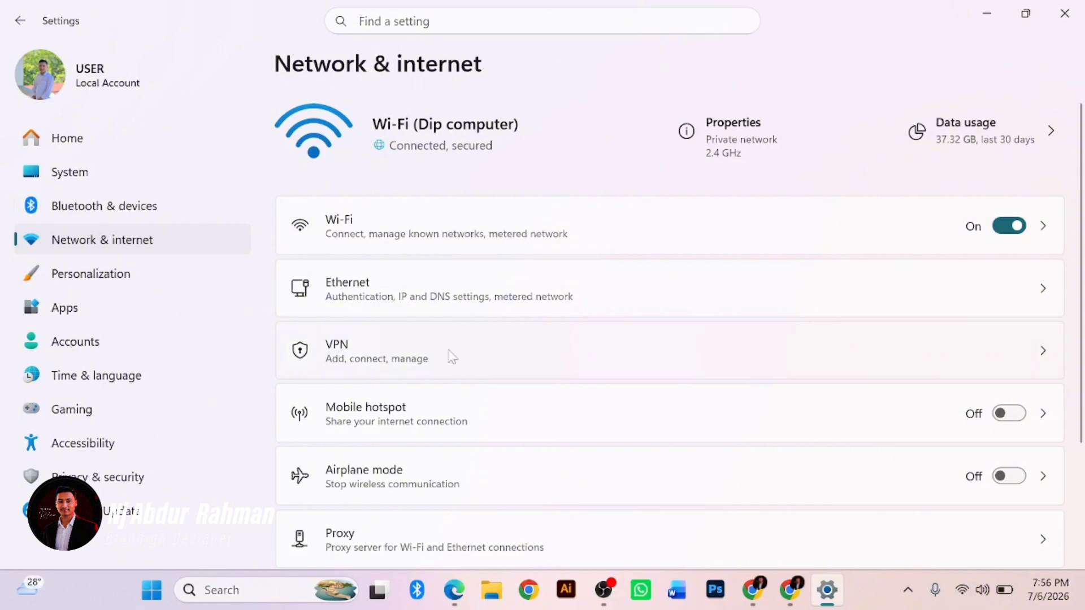
{"action": "scroll", "coordinate": [542, 356], "scroll_direction": "down", "scroll_amount": 3}
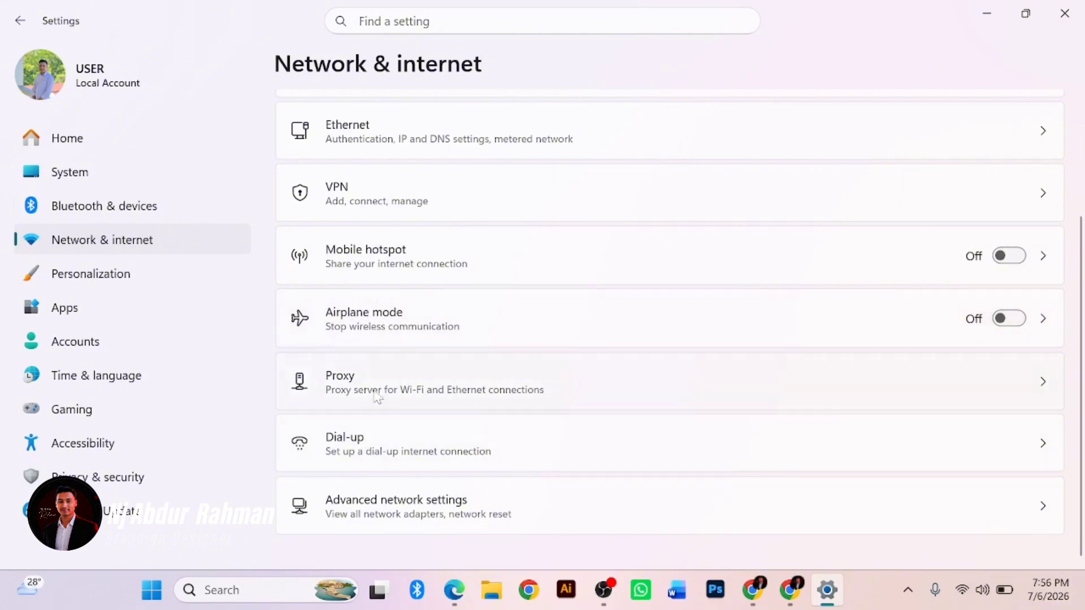
{"action": "scroll", "coordinate": [362, 391], "scroll_direction": "up", "scroll_amount": 3}
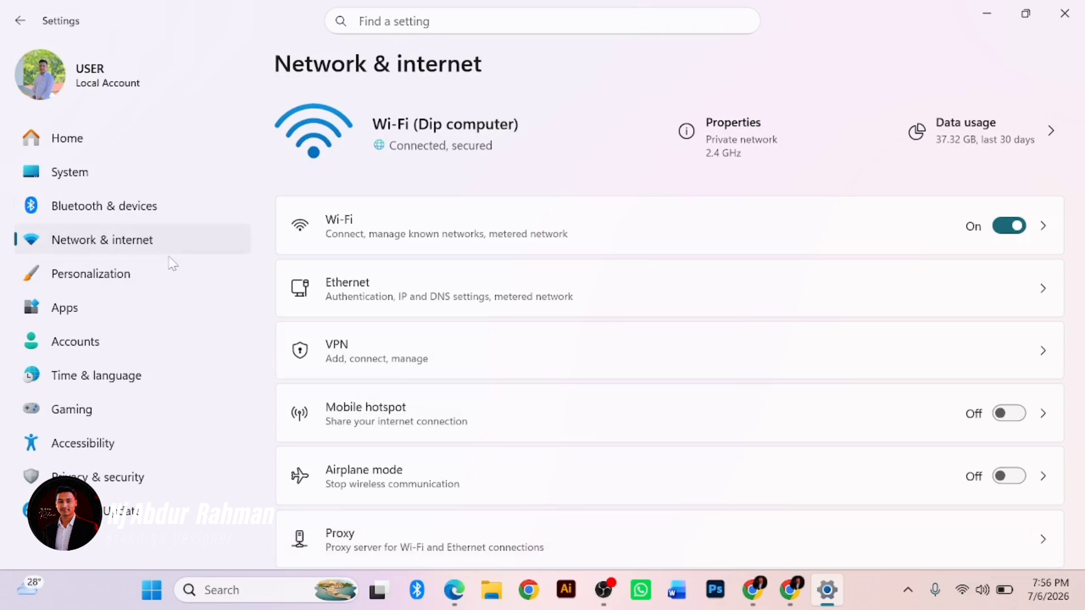
Return to the PDF guide in Edge and read the Personalization section on page 3
{"action": "left_click", "coordinate": [455, 593]}
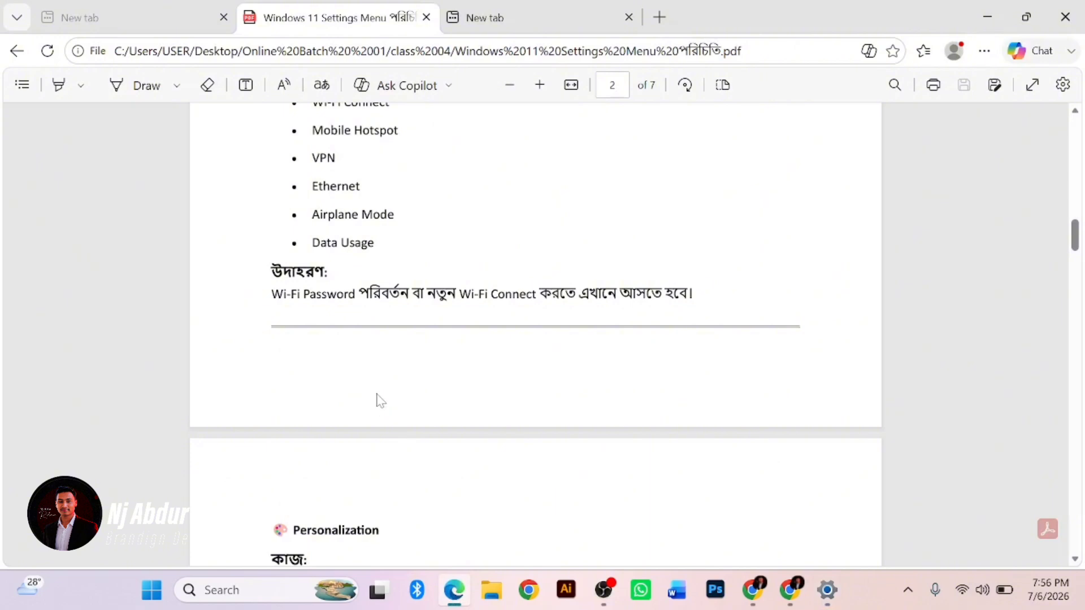
{"action": "scroll", "coordinate": [380, 400], "scroll_direction": "down", "scroll_amount": 4}
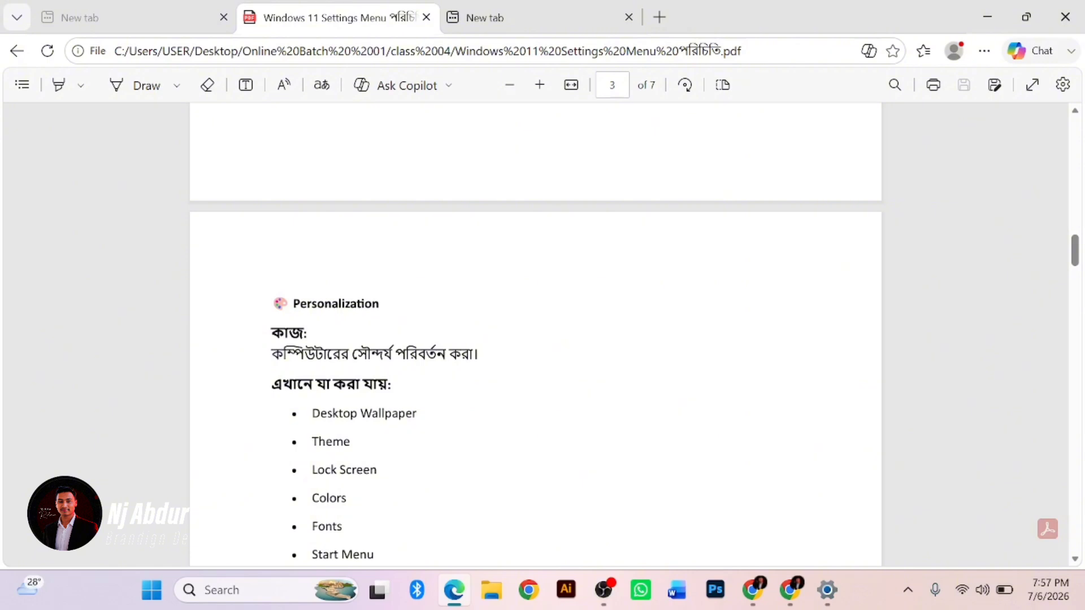
{"action": "scroll", "coordinate": [535, 334], "scroll_direction": "down", "scroll_amount": 4}
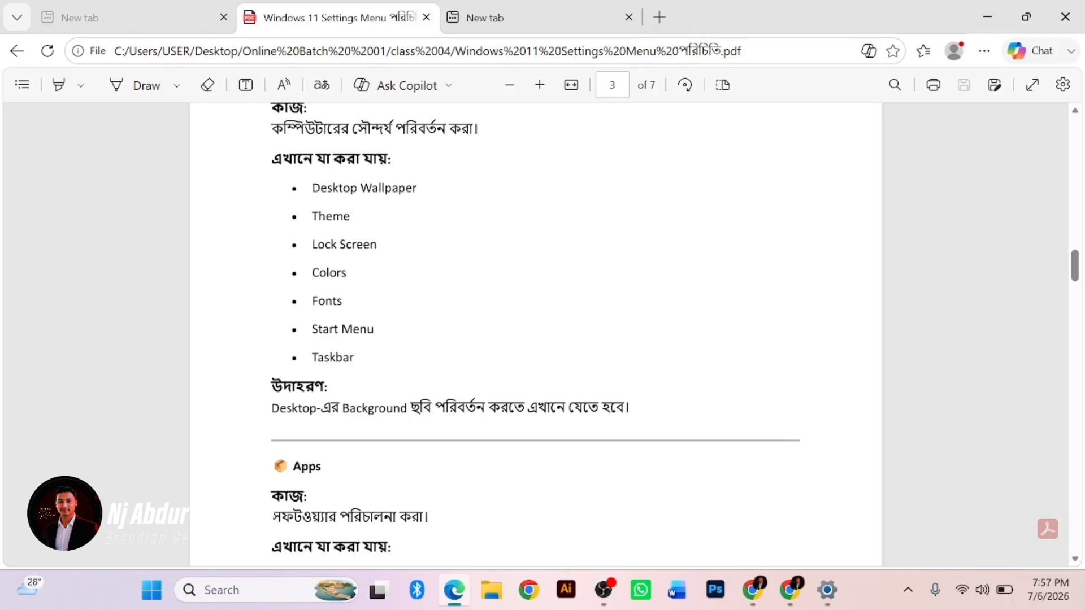
{"action": "scroll", "coordinate": [370, 243], "scroll_direction": "up", "scroll_amount": 4}
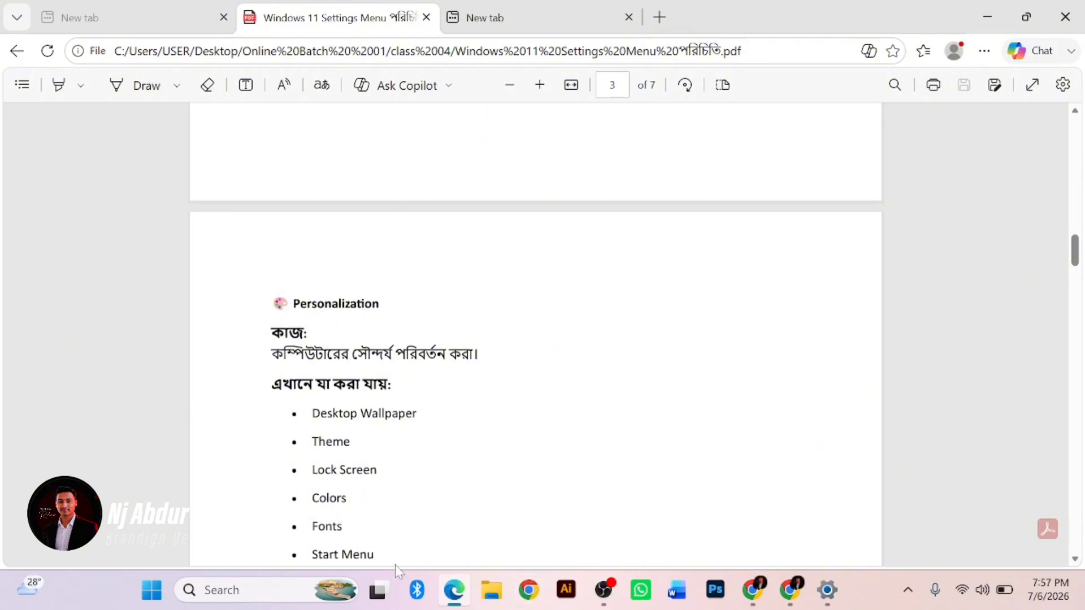
Switch to Settings and view the Background options under Personalization
{"action": "left_click", "coordinate": [825, 594]}
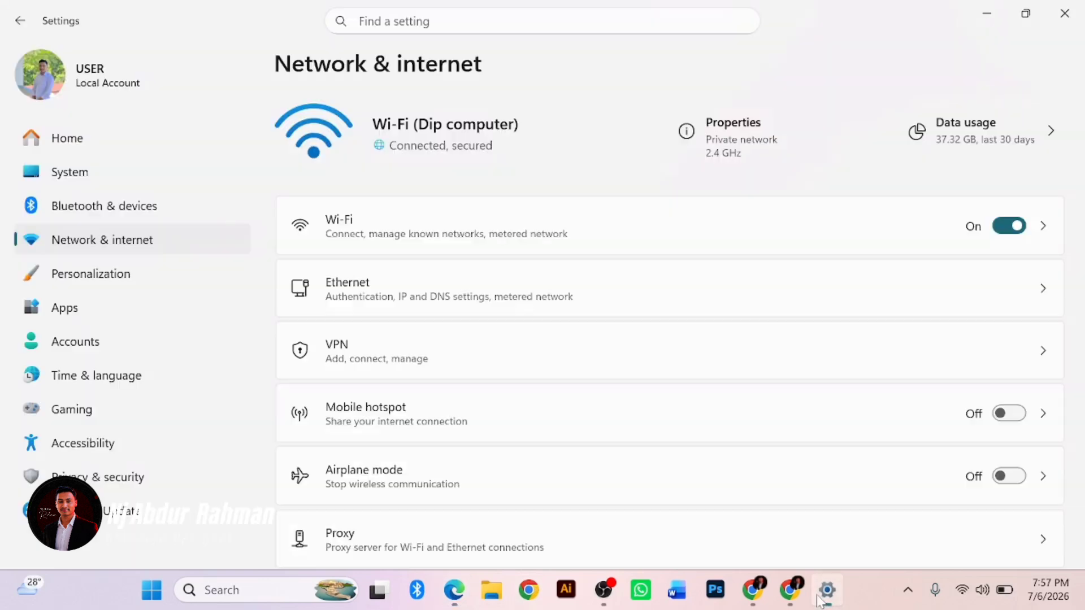
{"action": "left_click", "coordinate": [83, 287]}
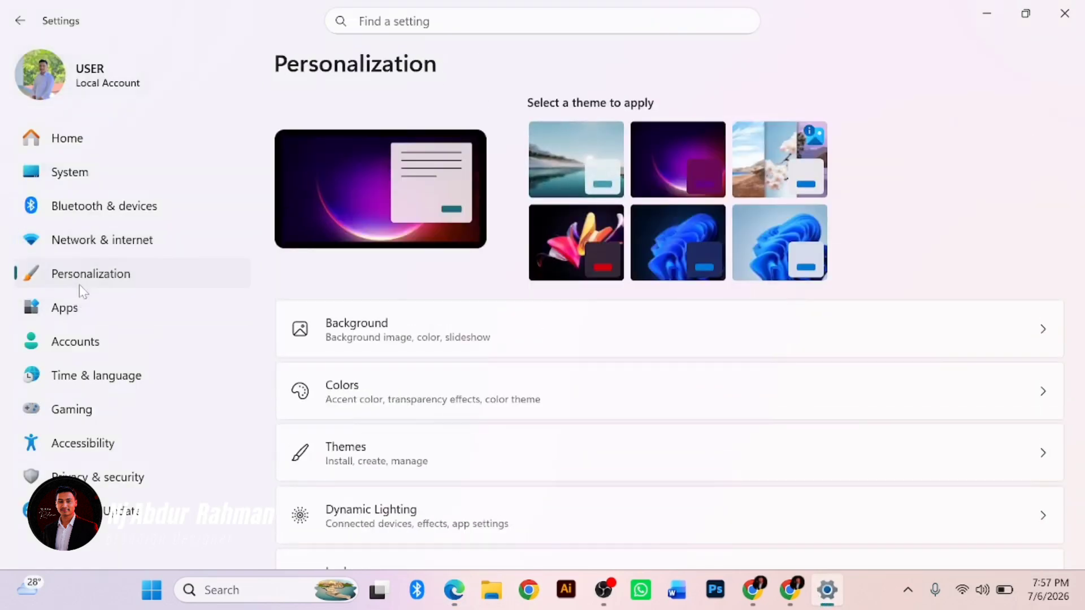
{"action": "left_click", "coordinate": [361, 348]}
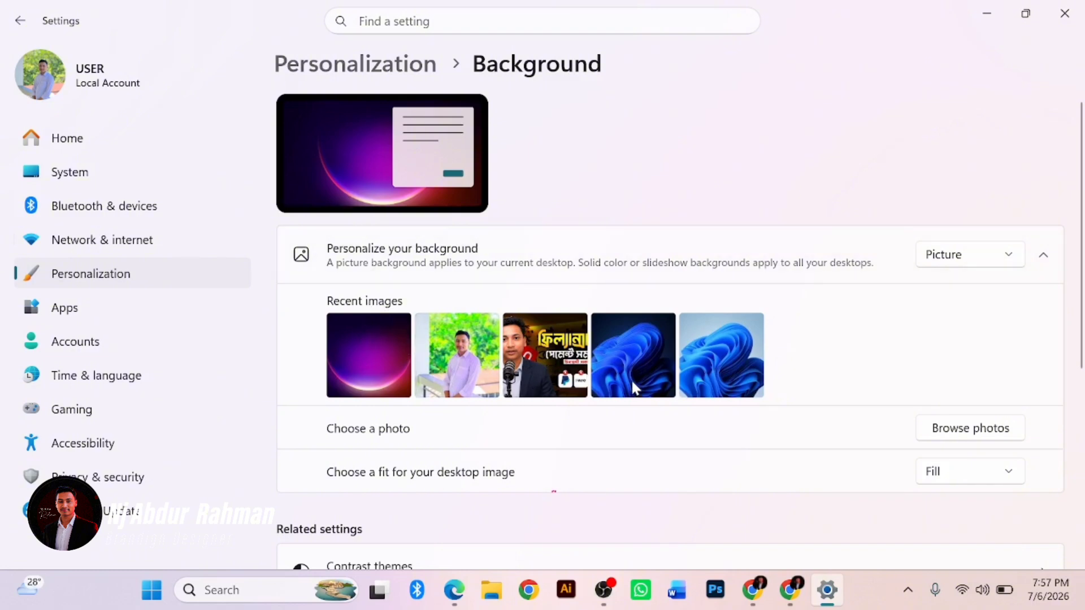
Return to the Personalization overview and look through the Colors page, from the mode options to Contrast themes
{"action": "left_click", "coordinate": [134, 285]}
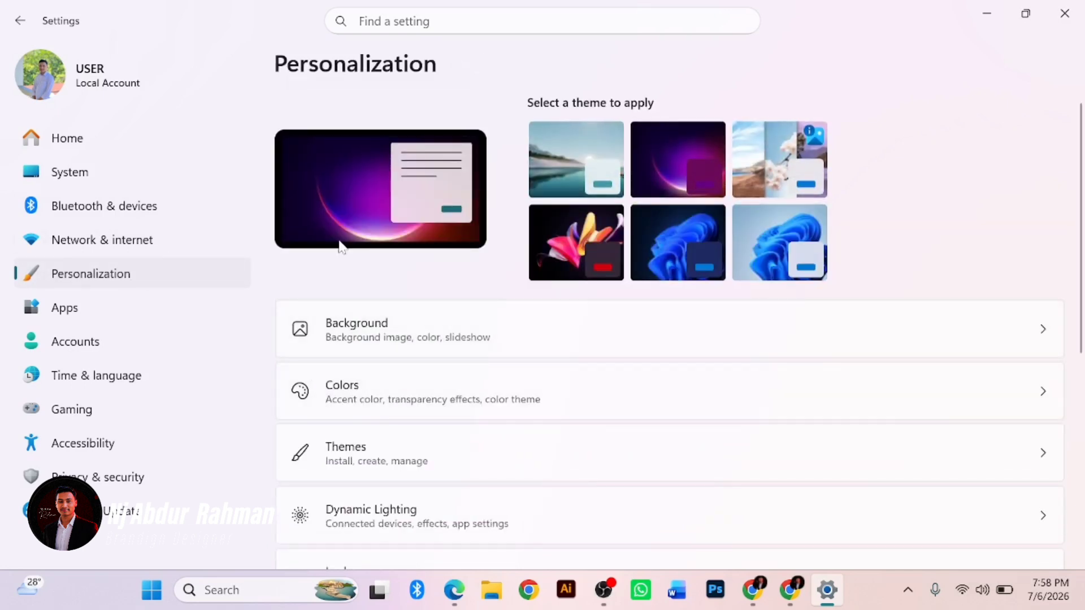
{"action": "left_click", "coordinate": [357, 409]}
{"action": "scroll", "coordinate": [380, 472], "scroll_direction": "down", "scroll_amount": 6}
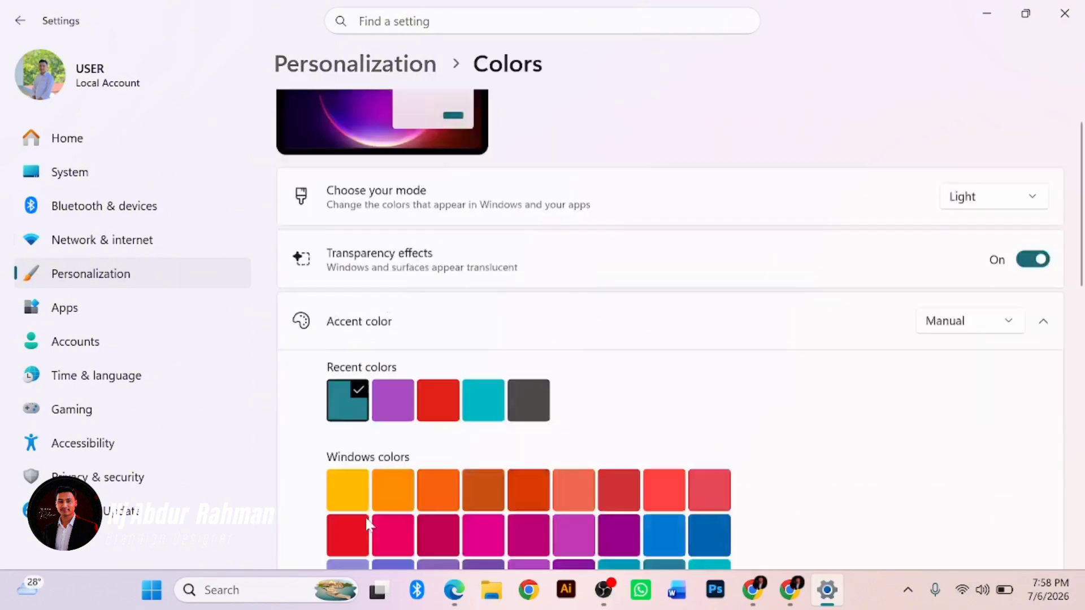
{"action": "scroll", "coordinate": [418, 500], "scroll_direction": "down", "scroll_amount": 3}
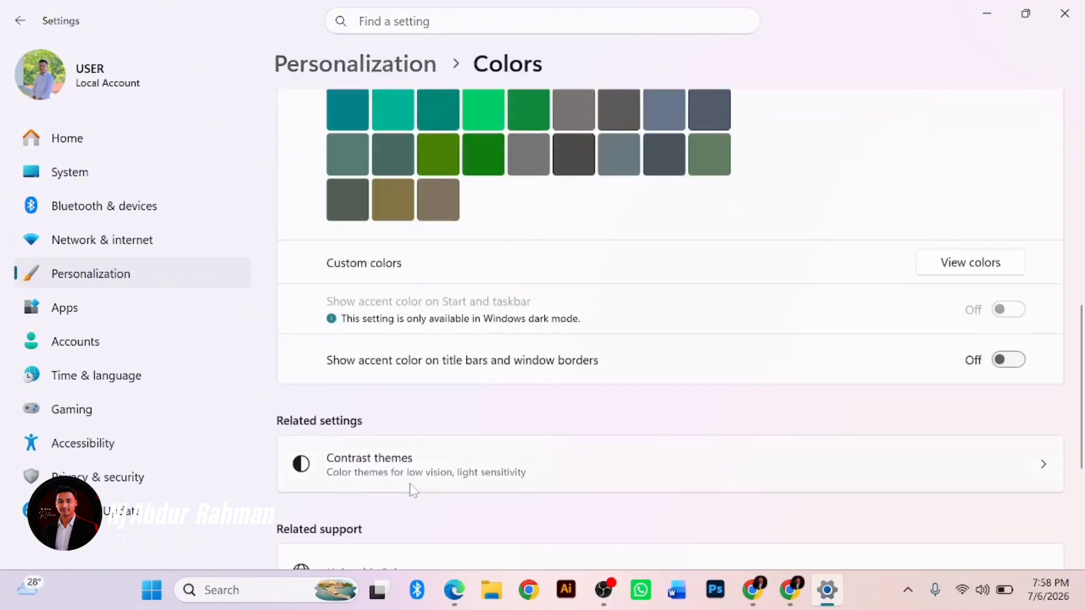
{"action": "scroll", "coordinate": [410, 484], "scroll_direction": "up", "scroll_amount": 10}
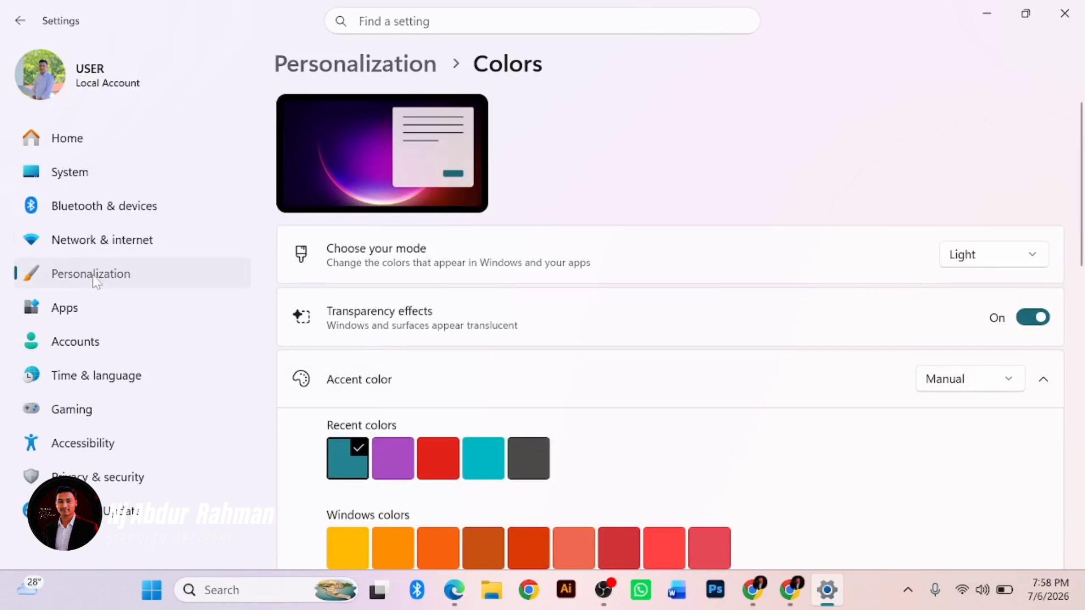
Go back to Personalization and look through the Themes page with its current theme choices
{"action": "left_click", "coordinate": [96, 279]}
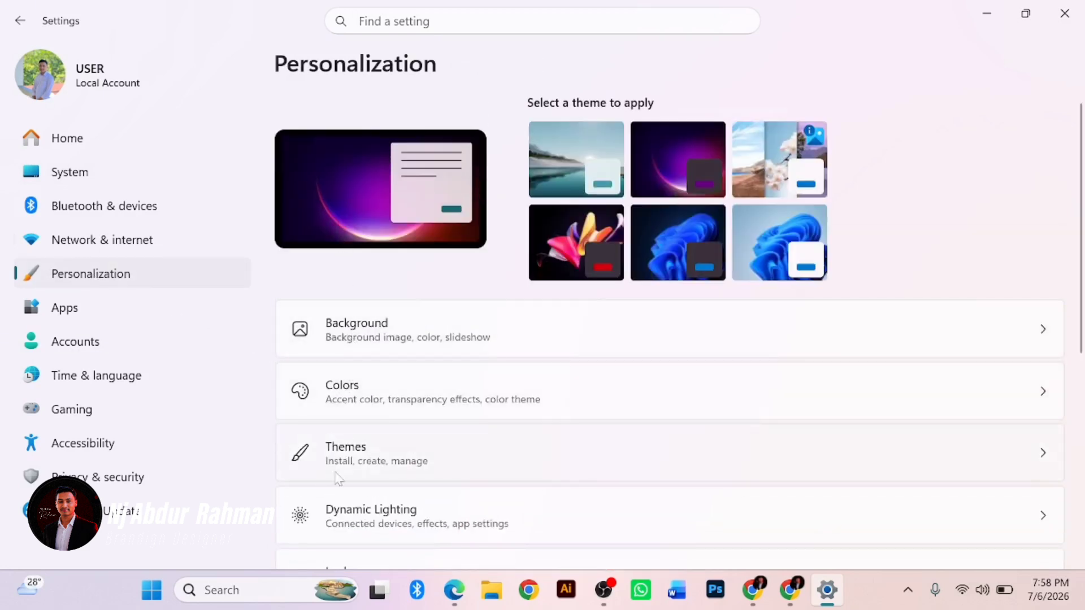
{"action": "left_click", "coordinate": [339, 449]}
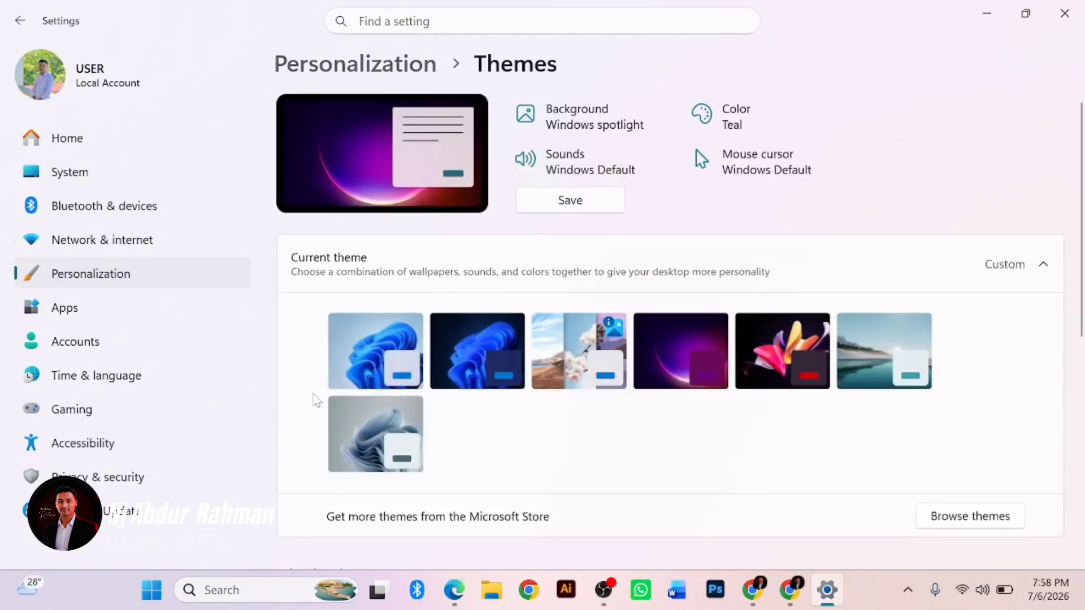
{"action": "scroll", "coordinate": [316, 400], "scroll_direction": "down", "scroll_amount": 3}
{"action": "scroll", "coordinate": [317, 400], "scroll_direction": "up", "scroll_amount": 3}
Return to the Personalization overview and look through its categories down to Device usage
{"action": "left_click", "coordinate": [133, 274]}
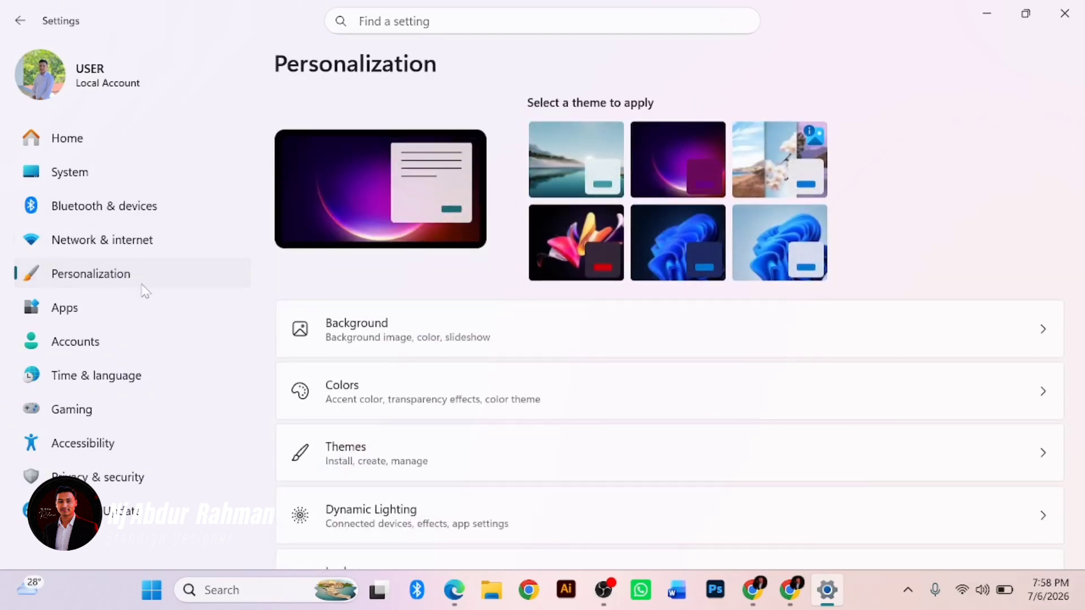
{"action": "scroll", "coordinate": [293, 352], "scroll_direction": "down", "scroll_amount": 3}
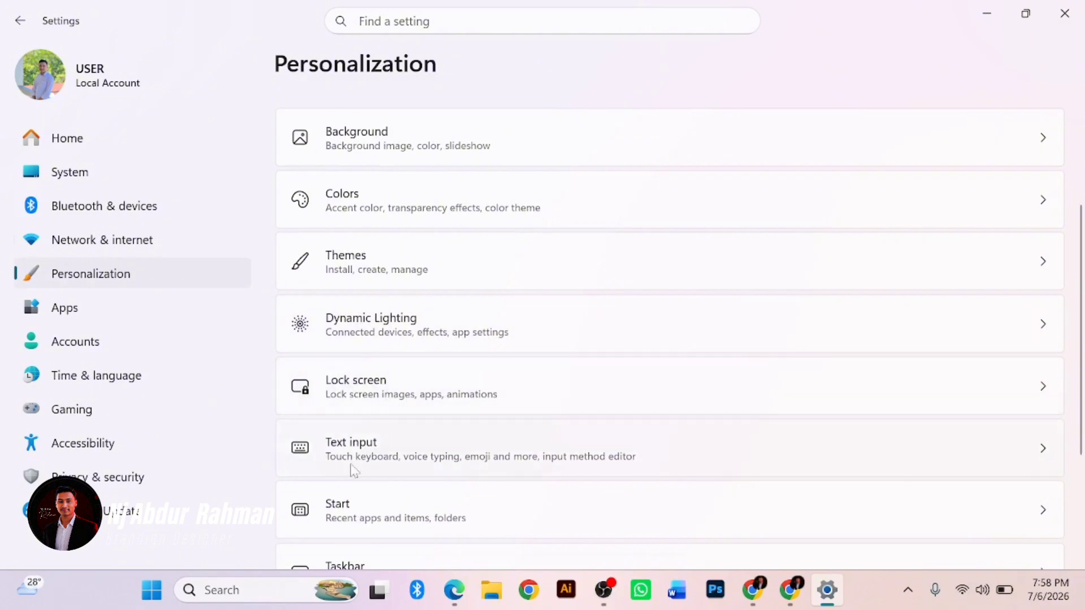
{"action": "scroll", "coordinate": [373, 458], "scroll_direction": "down", "scroll_amount": 2}
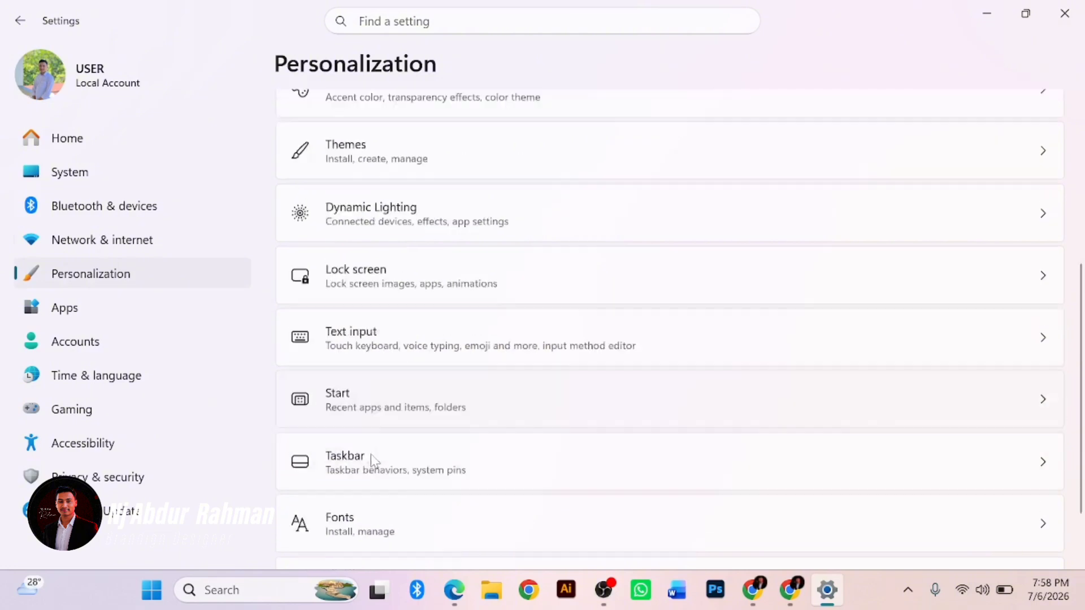
{"action": "scroll", "coordinate": [373, 461], "scroll_direction": "down", "scroll_amount": 2}
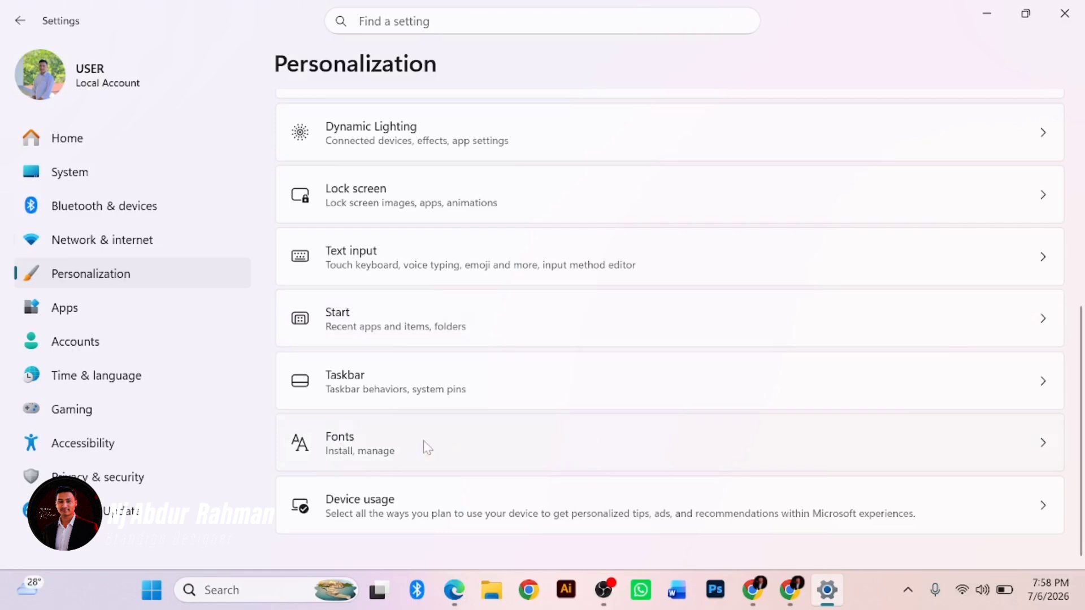
View the Taskbar settings under Personalization and return to the Personalization overview
{"action": "left_click", "coordinate": [404, 400]}
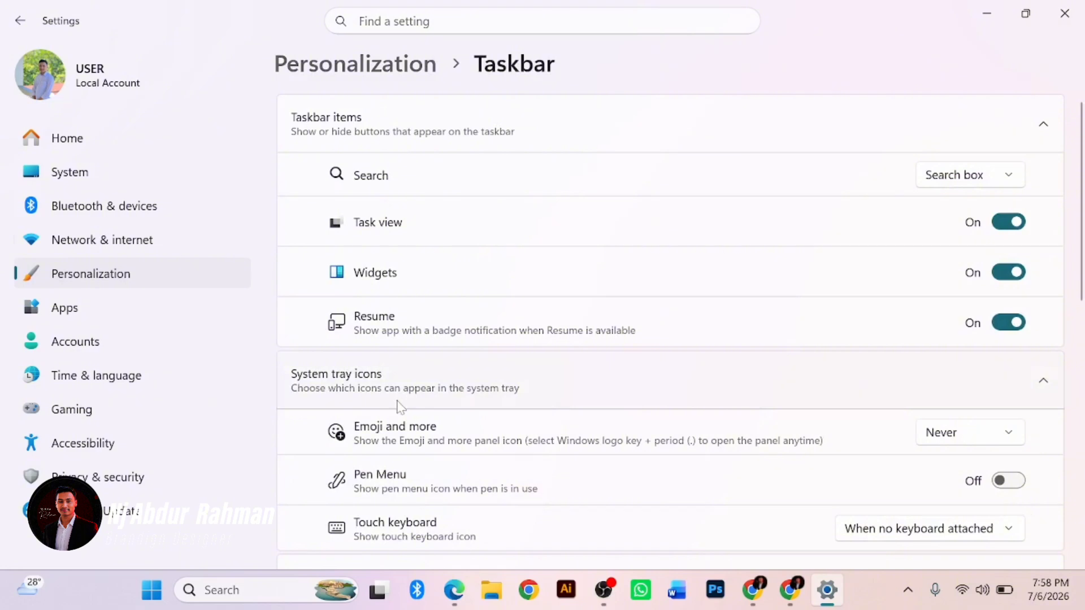
{"action": "scroll", "coordinate": [390, 424], "scroll_direction": "down", "scroll_amount": 6}
{"action": "scroll", "coordinate": [370, 452], "scroll_direction": "down", "scroll_amount": 3}
{"action": "scroll", "coordinate": [363, 456], "scroll_direction": "up", "scroll_amount": 15}
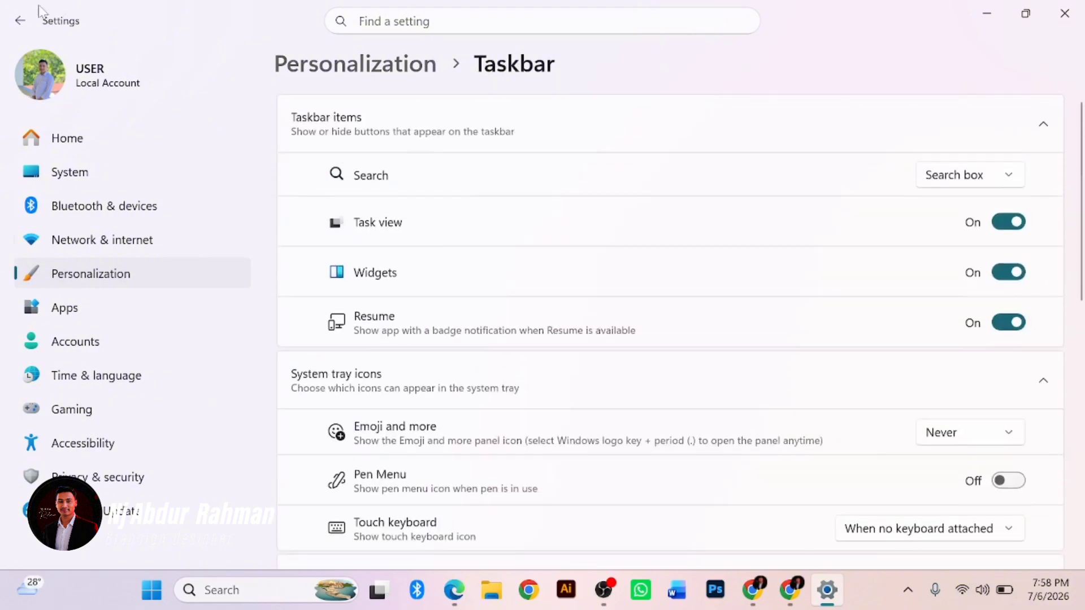
{"action": "left_click", "coordinate": [9, 30]}
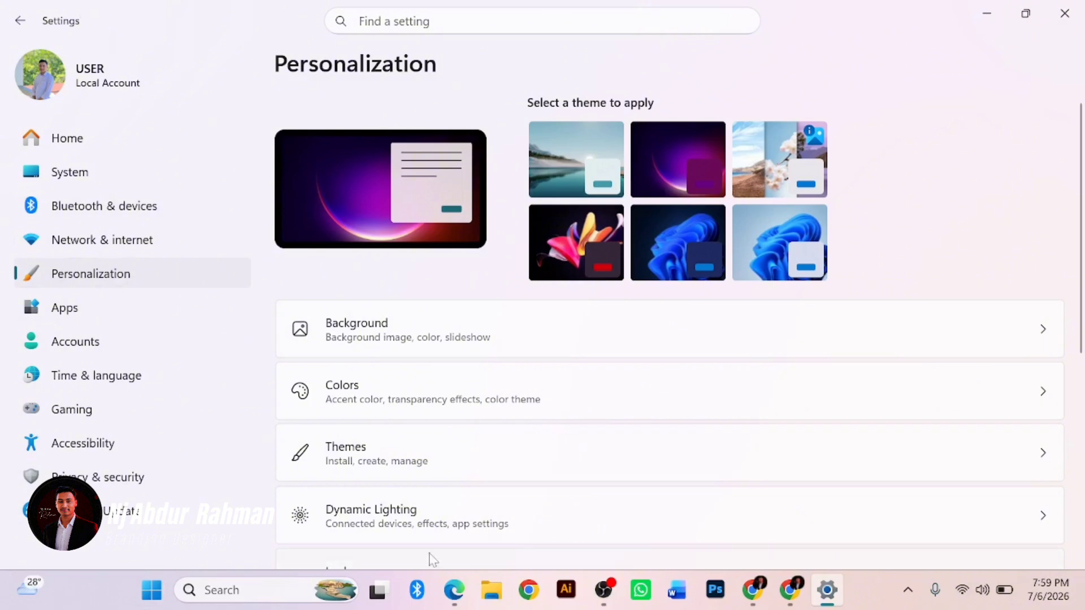
Switch to the PDF guide in Edge to read the Apps section, and open the Apps category in Settings
{"action": "left_click", "coordinate": [453, 594]}
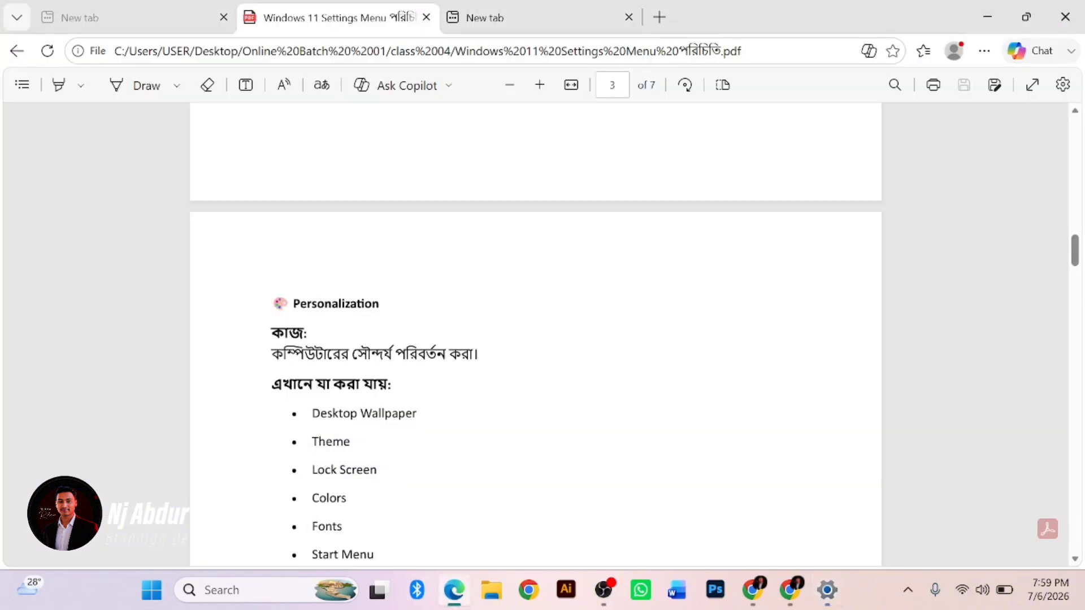
{"action": "scroll", "coordinate": [395, 456], "scroll_direction": "down", "scroll_amount": 8}
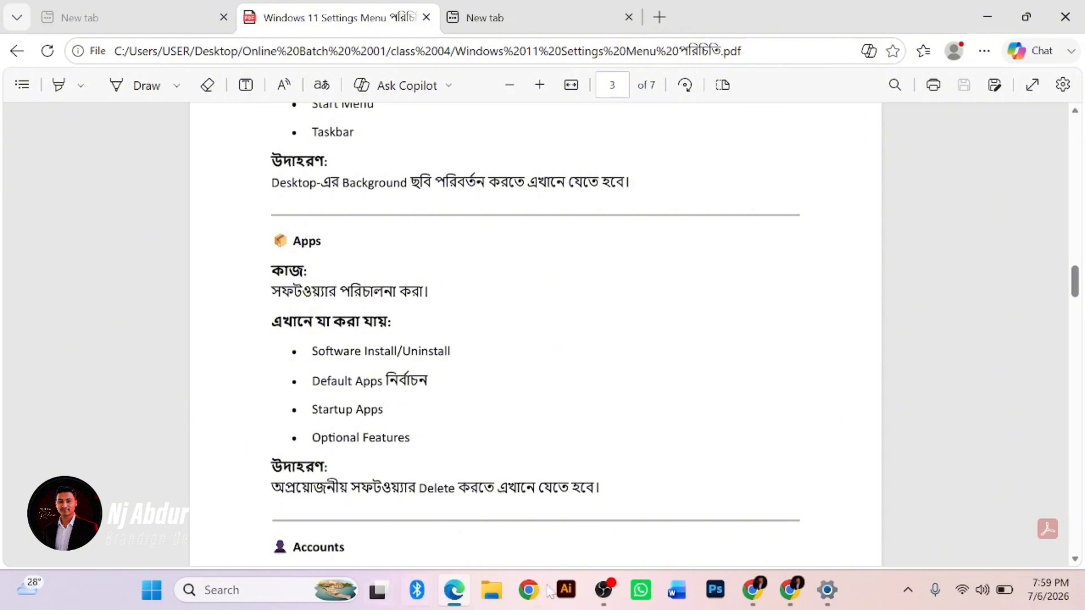
{"action": "left_click", "coordinate": [841, 588]}
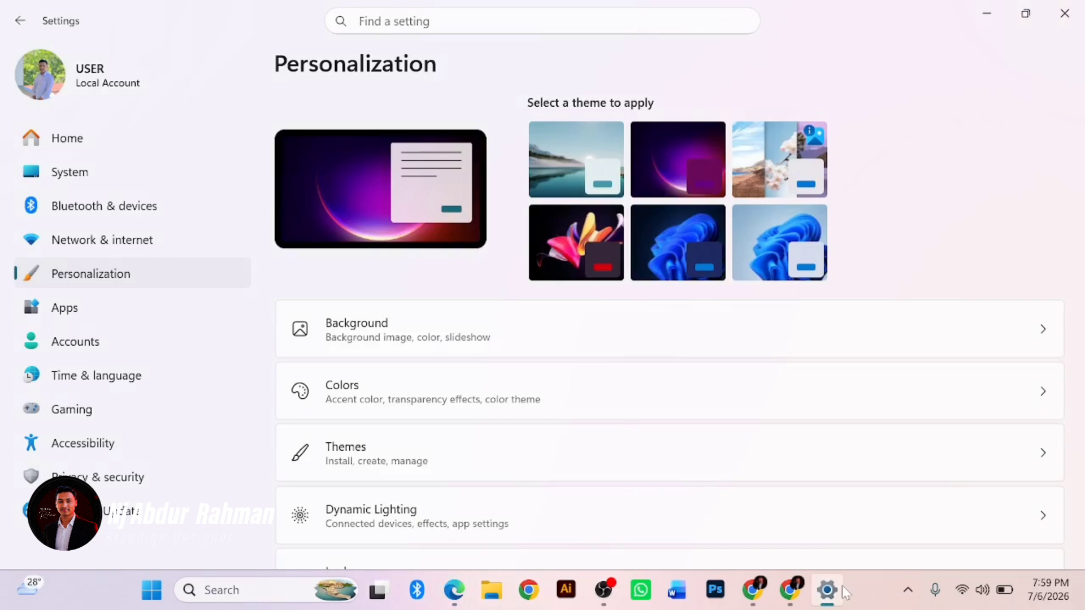
{"action": "left_click", "coordinate": [53, 307]}
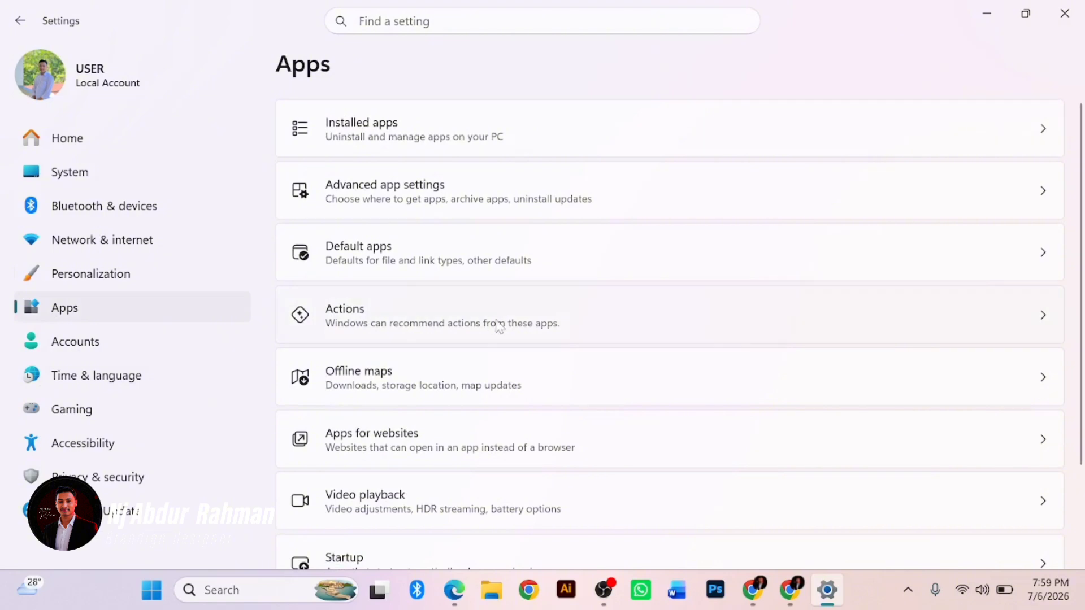
Look through the full Installed apps list, from 3D Viewer down to the related settings
{"action": "left_click", "coordinate": [364, 155]}
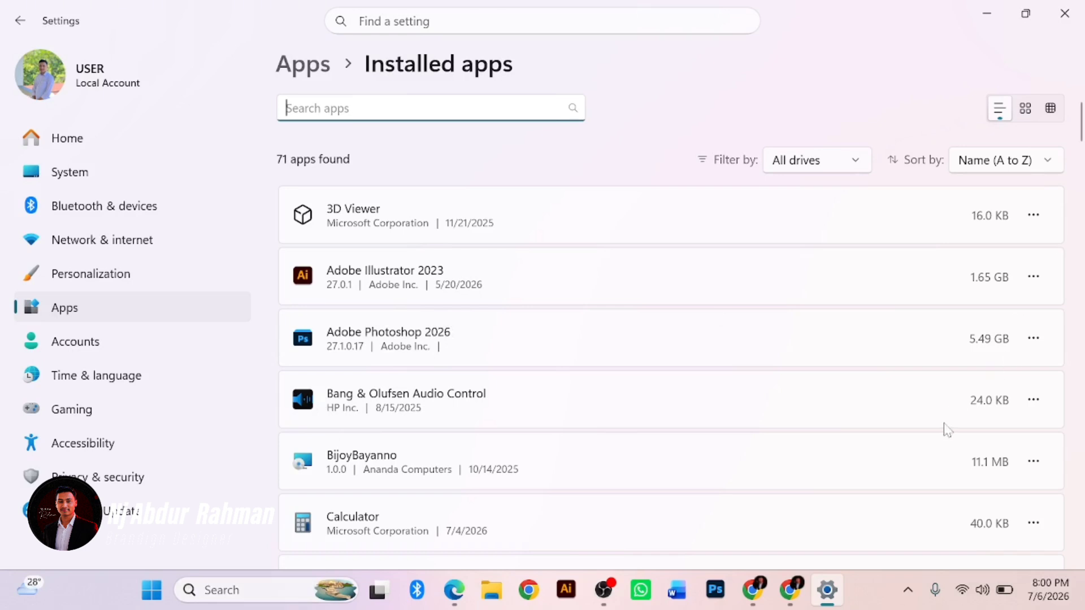
{"action": "scroll", "coordinate": [342, 402], "scroll_direction": "down", "scroll_amount": 6}
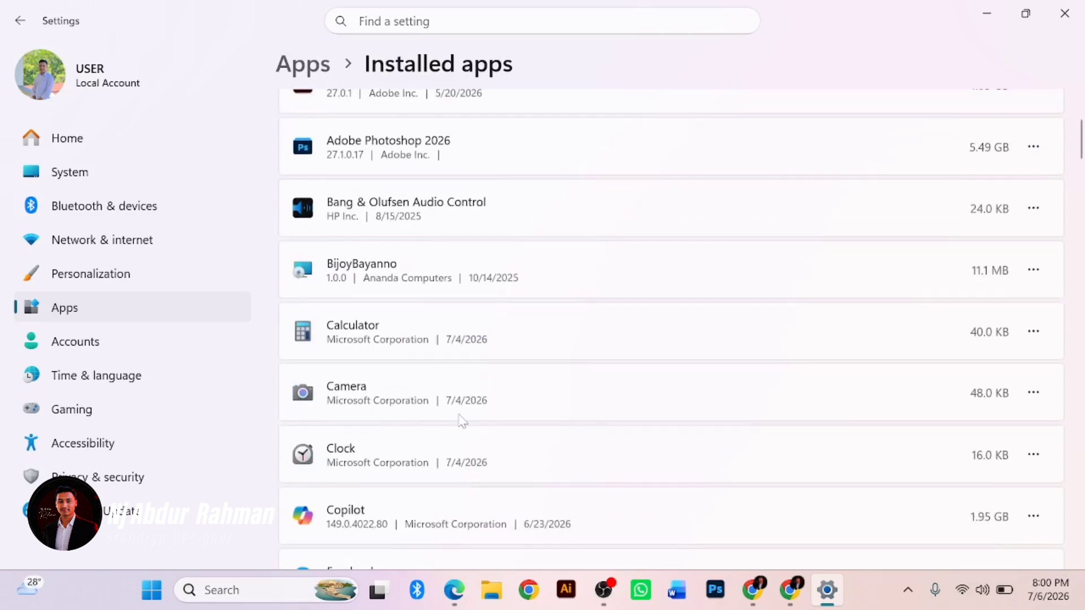
{"action": "scroll", "coordinate": [494, 455], "scroll_direction": "down", "scroll_amount": 6}
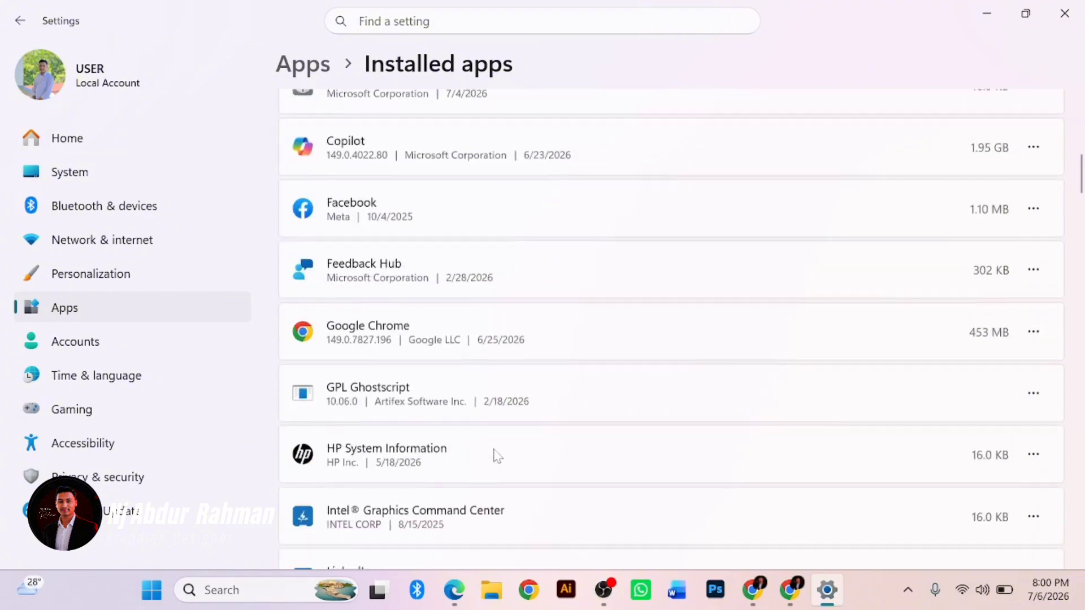
{"action": "scroll", "coordinate": [490, 472], "scroll_direction": "down", "scroll_amount": 15}
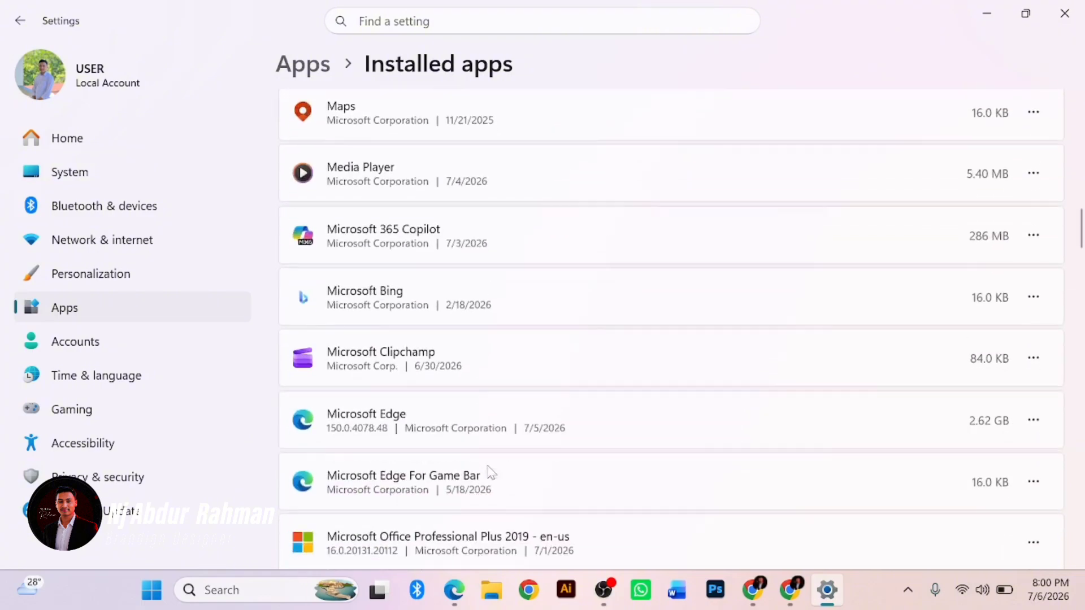
{"action": "scroll", "coordinate": [486, 479], "scroll_direction": "down", "scroll_amount": 20}
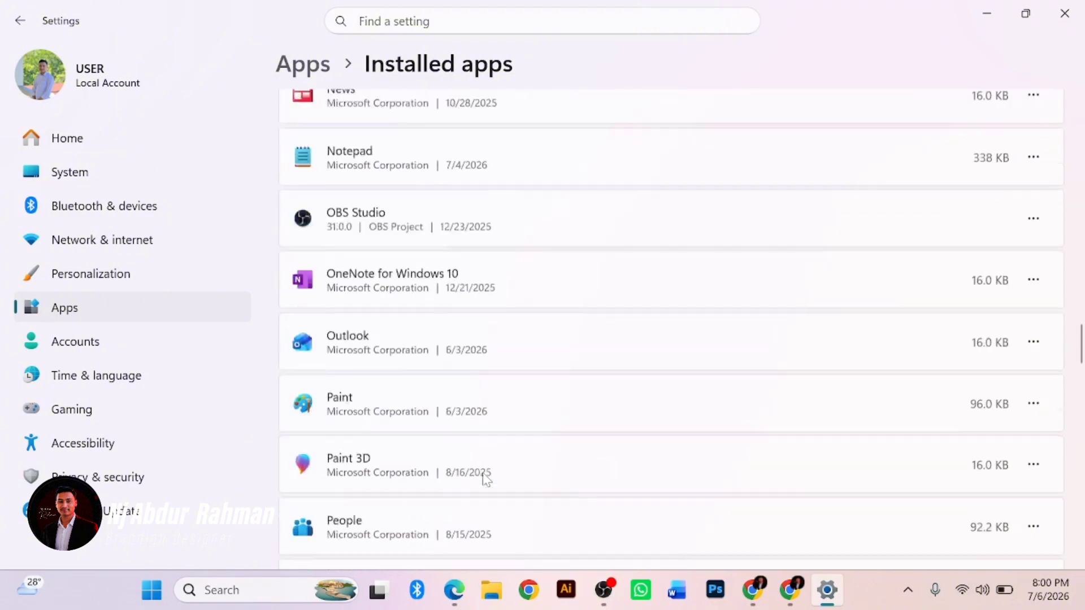
{"action": "scroll", "coordinate": [482, 486], "scroll_direction": "down", "scroll_amount": 3}
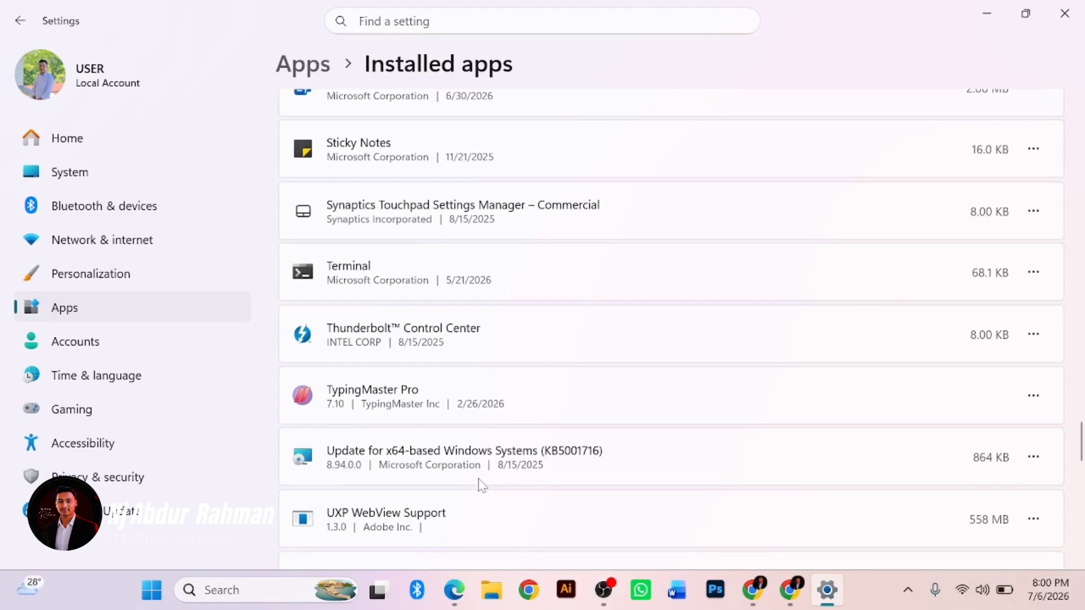
{"action": "scroll", "coordinate": [481, 485], "scroll_direction": "down", "scroll_amount": 7}
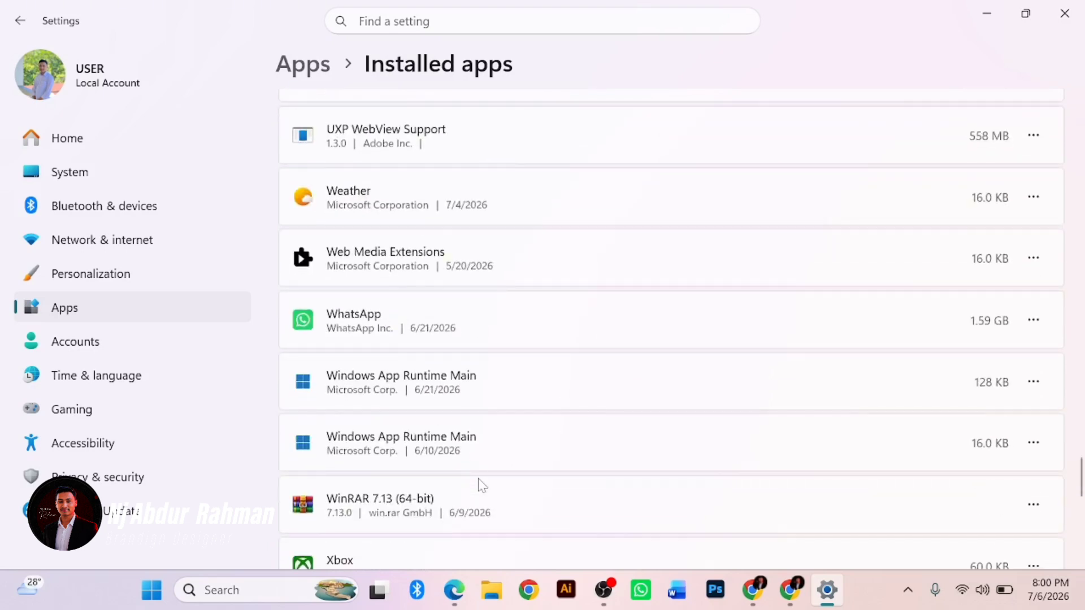
{"action": "scroll", "coordinate": [481, 486], "scroll_direction": "down", "scroll_amount": 7}
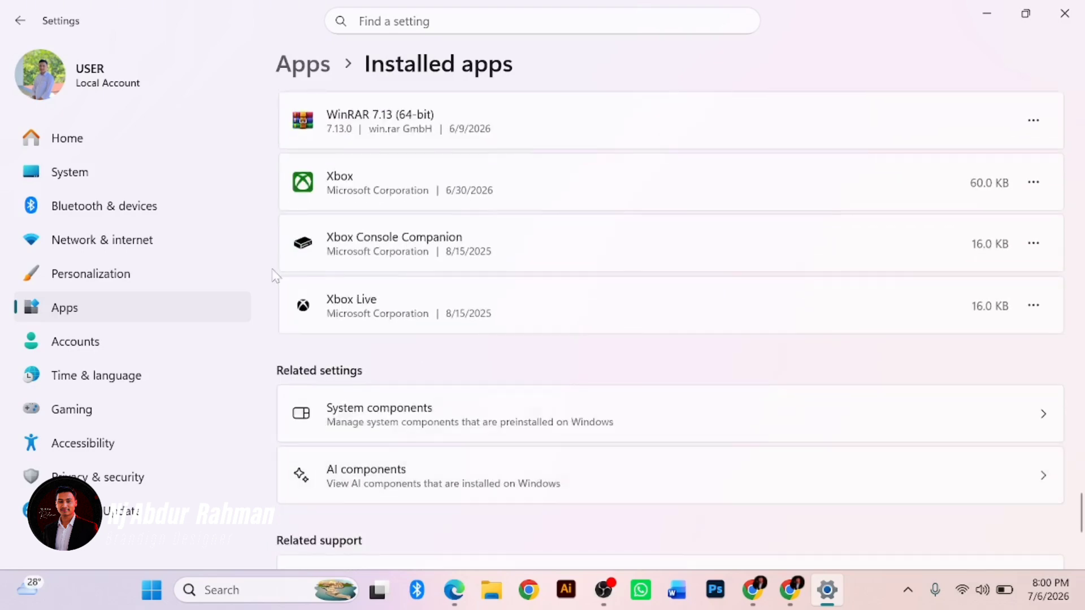
Return to the Apps overview and look through its categories down to Resume
{"action": "left_click", "coordinate": [176, 319]}
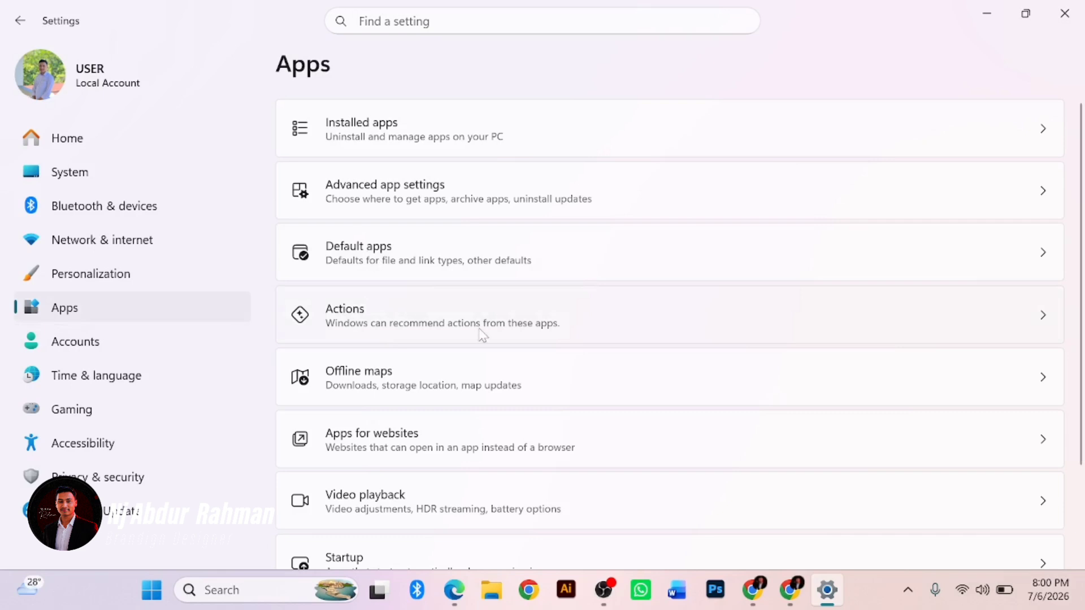
{"action": "scroll", "coordinate": [480, 334], "scroll_direction": "down", "scroll_amount": 2}
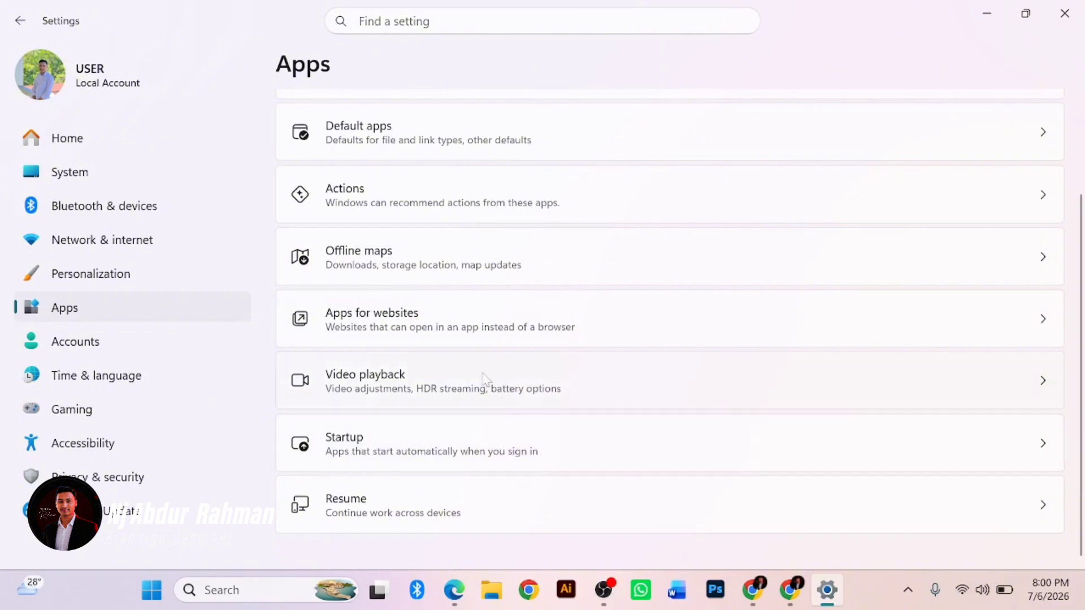
{"action": "scroll", "coordinate": [389, 284], "scroll_direction": "up", "scroll_amount": 2}
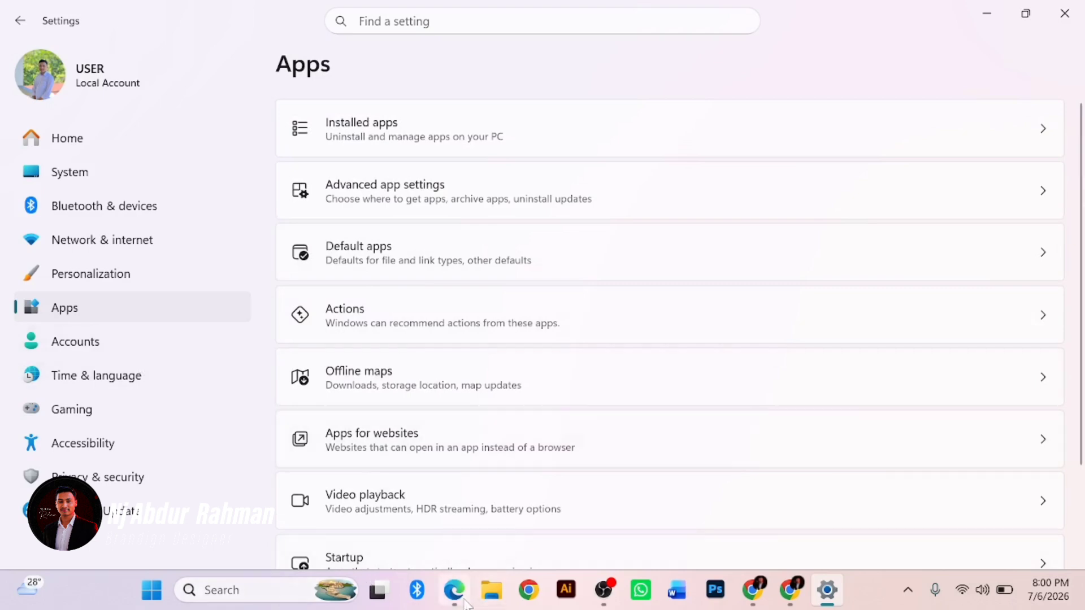
Switch to the PDF guide in Edge and read the Accounts section on page 4
{"action": "mouse_move", "coordinate": [455, 590]}
{"action": "left_click", "coordinate": [437, 450]}
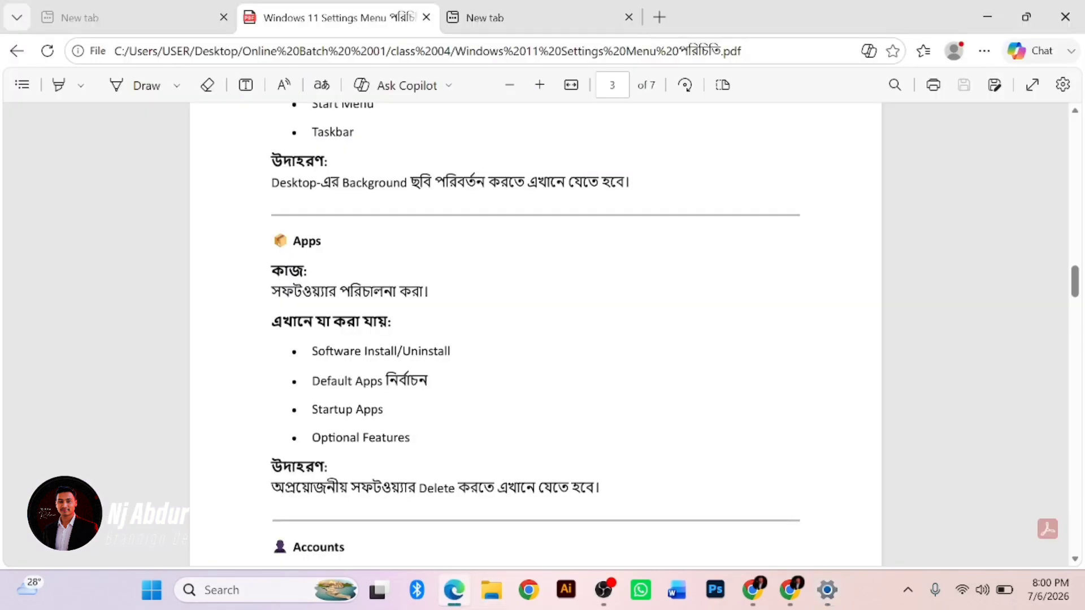
{"action": "scroll", "coordinate": [337, 368], "scroll_direction": "down", "scroll_amount": 7}
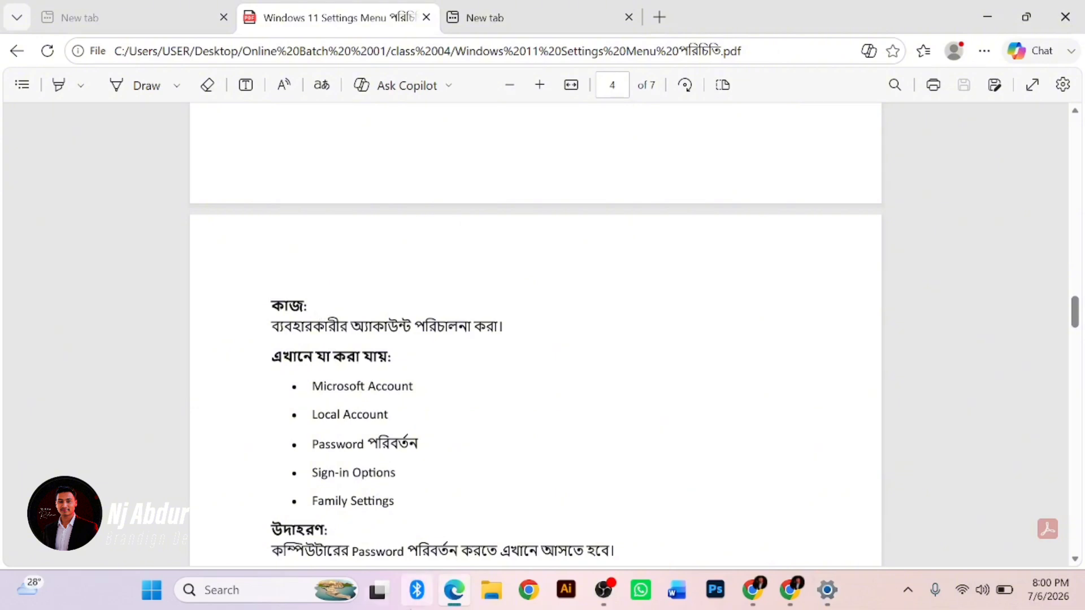
{"action": "left_click", "coordinate": [428, 594]}
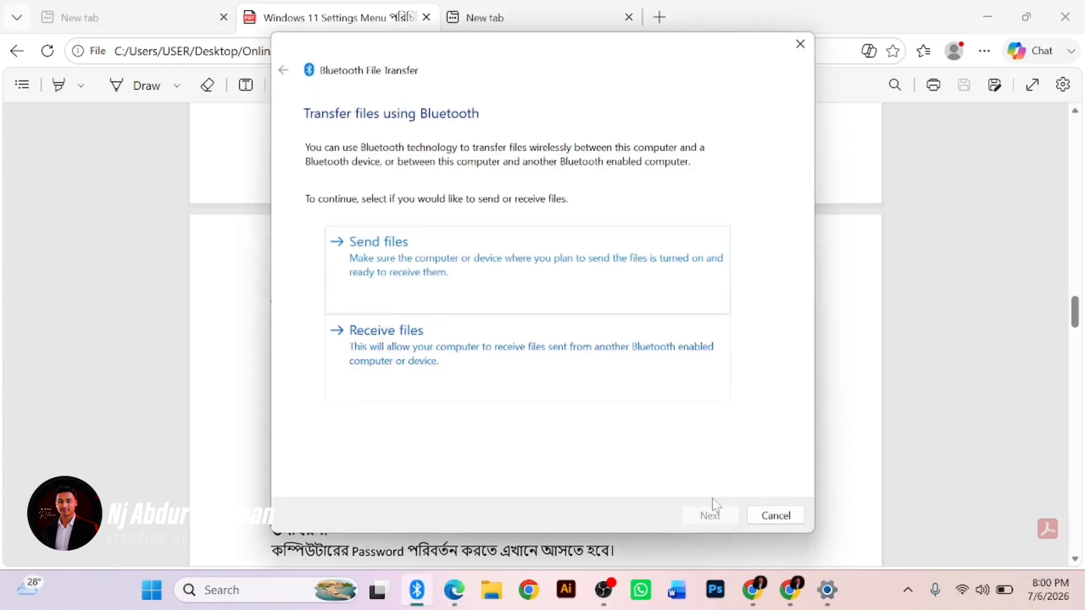
{"action": "left_click", "coordinate": [775, 514]}
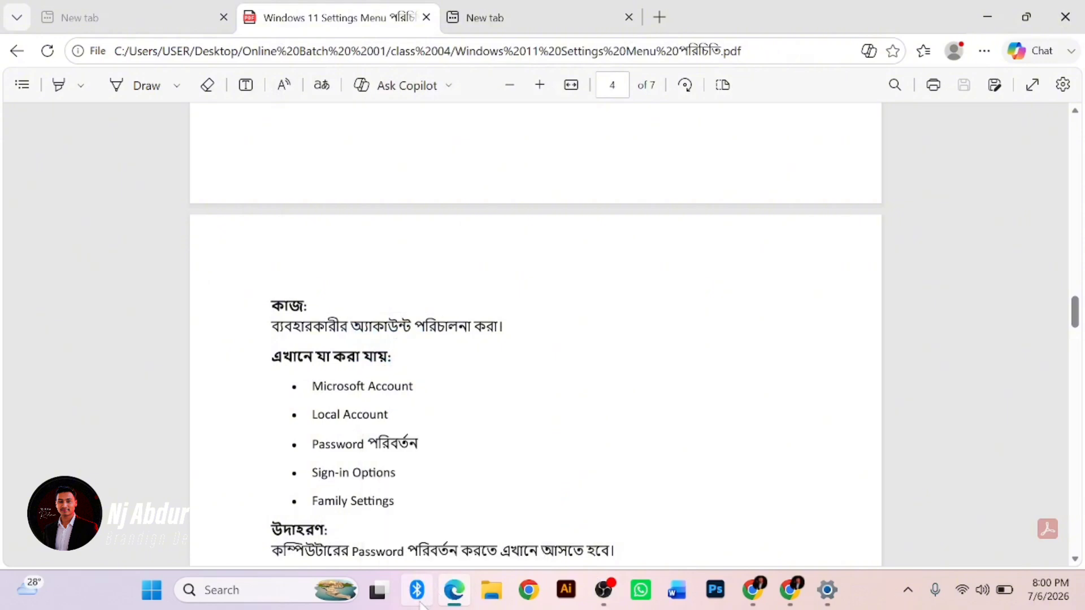
Switch to Settings and look through the Accounts page down to the account settings list
{"action": "left_click", "coordinate": [824, 598]}
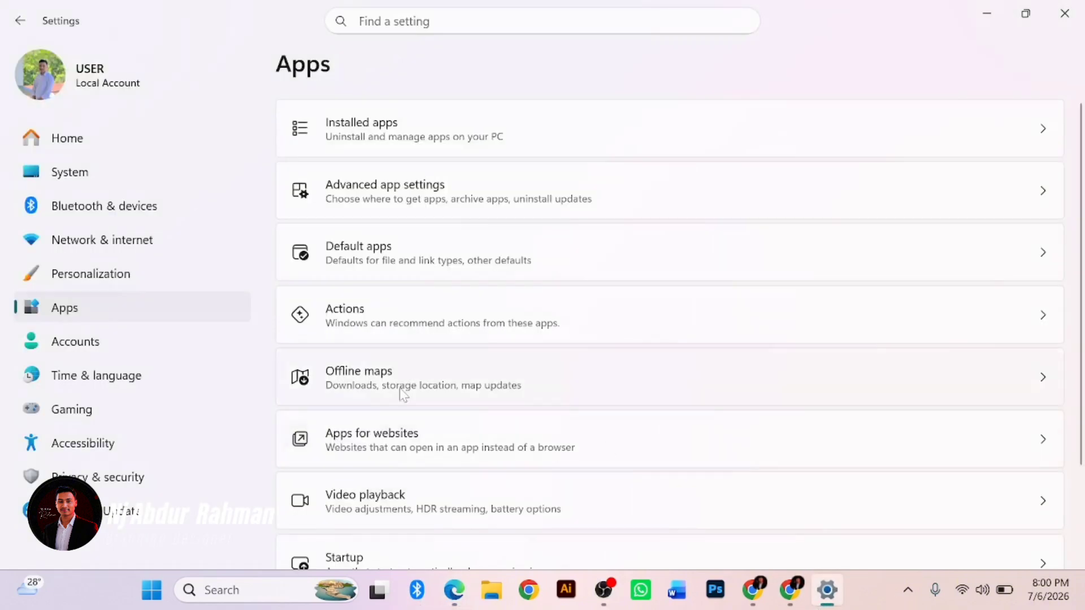
{"action": "left_click", "coordinate": [96, 341]}
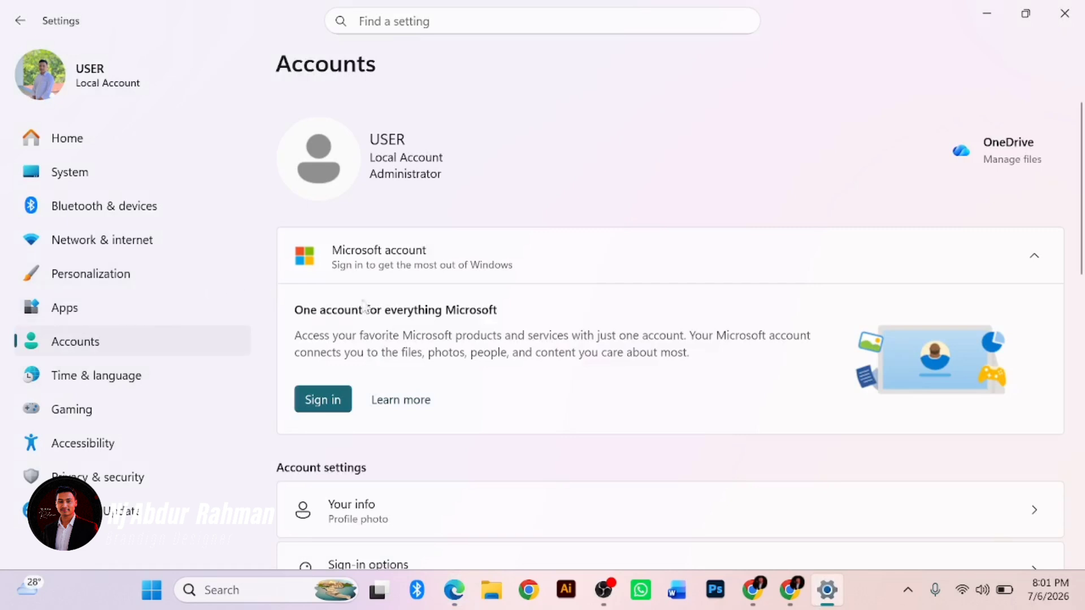
{"action": "scroll", "coordinate": [338, 276], "scroll_direction": "down", "scroll_amount": 3}
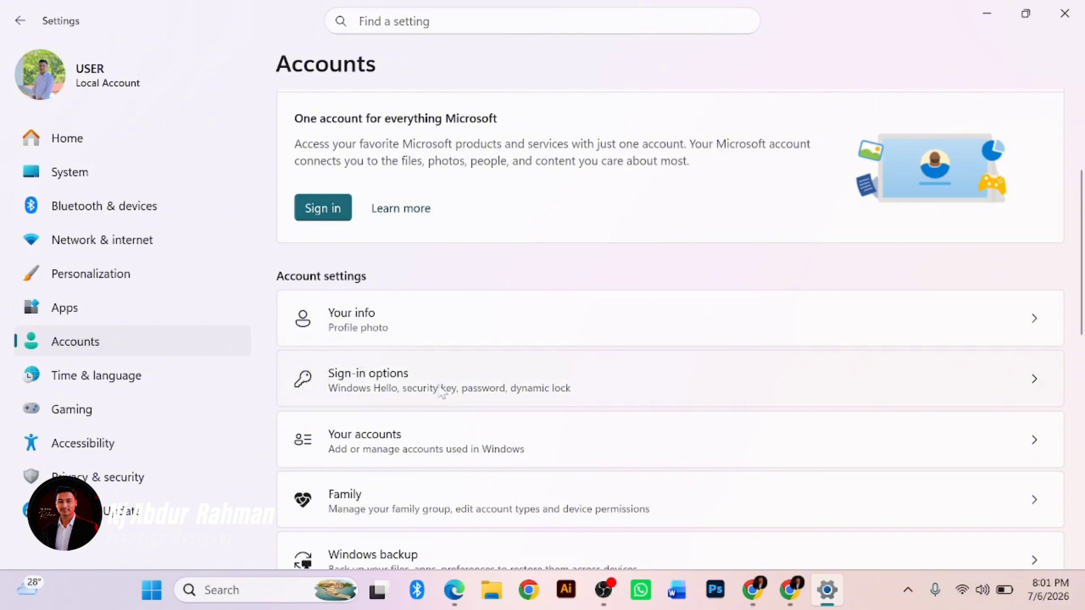
Look through the rest of the Accounts page, from Your info down to the related settings and Account & billing help
{"action": "scroll", "coordinate": [390, 382], "scroll_direction": "down", "scroll_amount": 3}
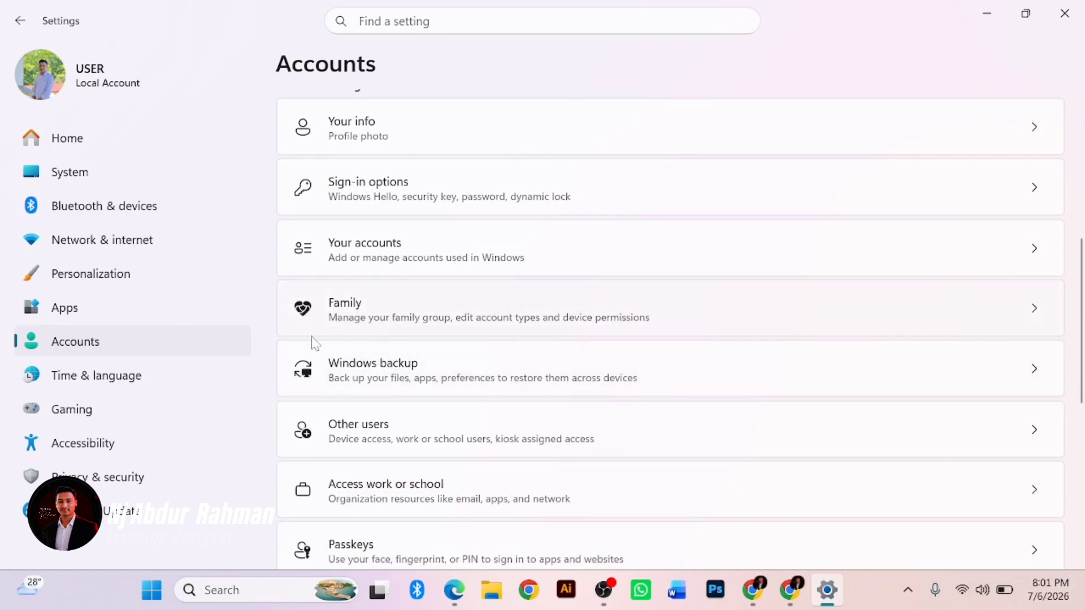
{"action": "scroll", "coordinate": [314, 343], "scroll_direction": "down", "scroll_amount": 3}
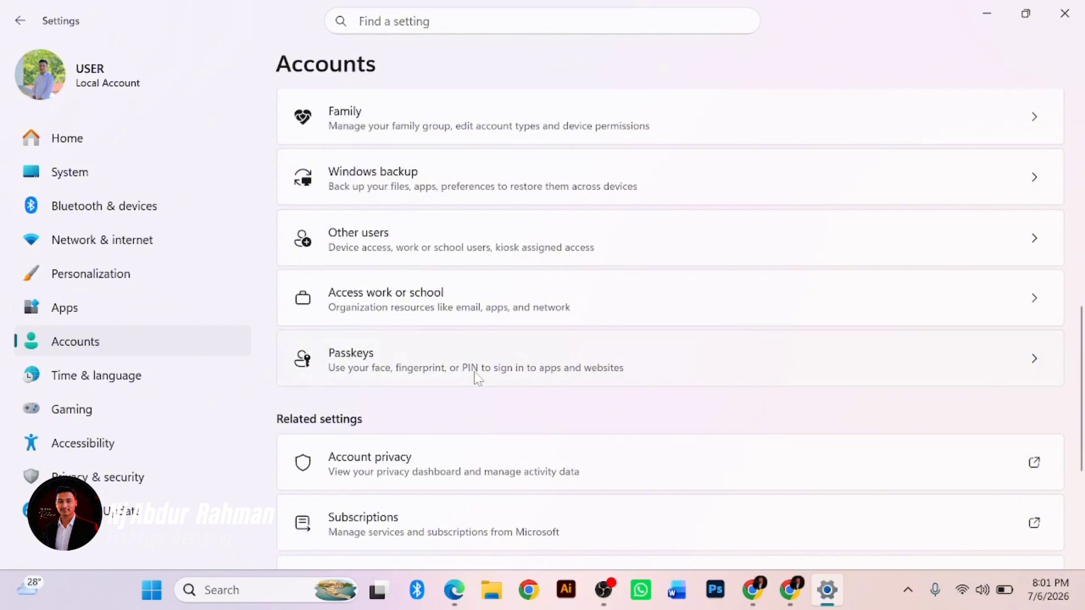
{"action": "scroll", "coordinate": [478, 379], "scroll_direction": "down", "scroll_amount": 3}
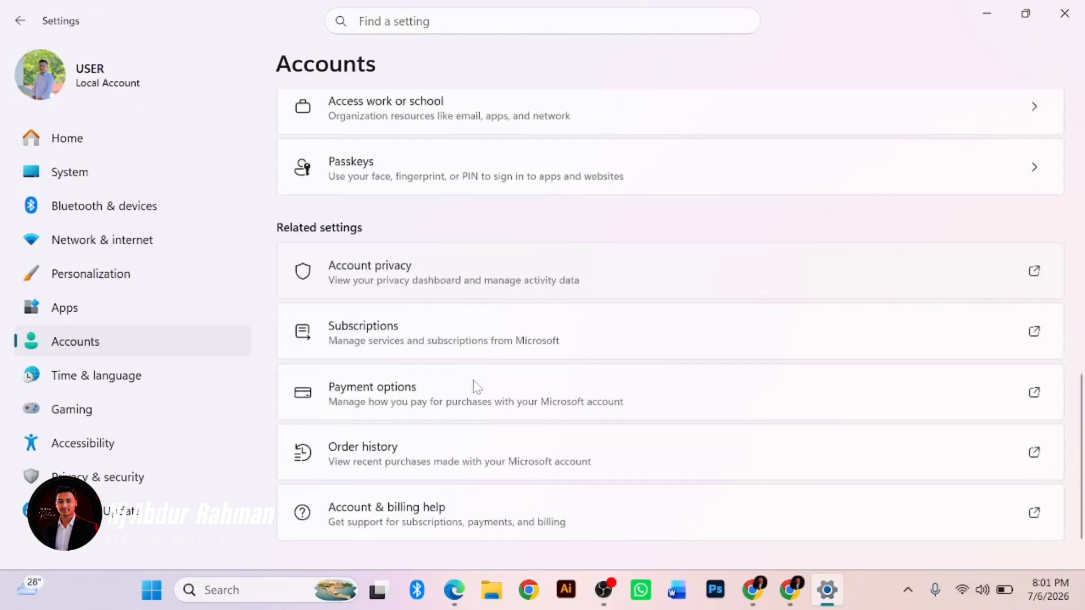
{"action": "scroll", "coordinate": [477, 388], "scroll_direction": "down", "scroll_amount": 1}
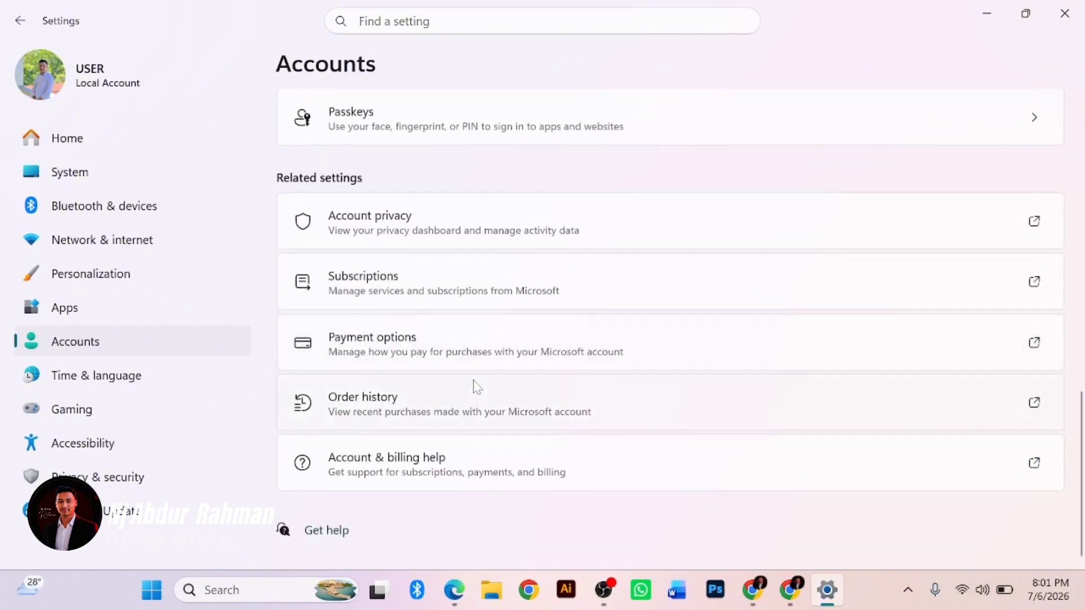
{"action": "scroll", "coordinate": [477, 386], "scroll_direction": "up", "scroll_amount": 10}
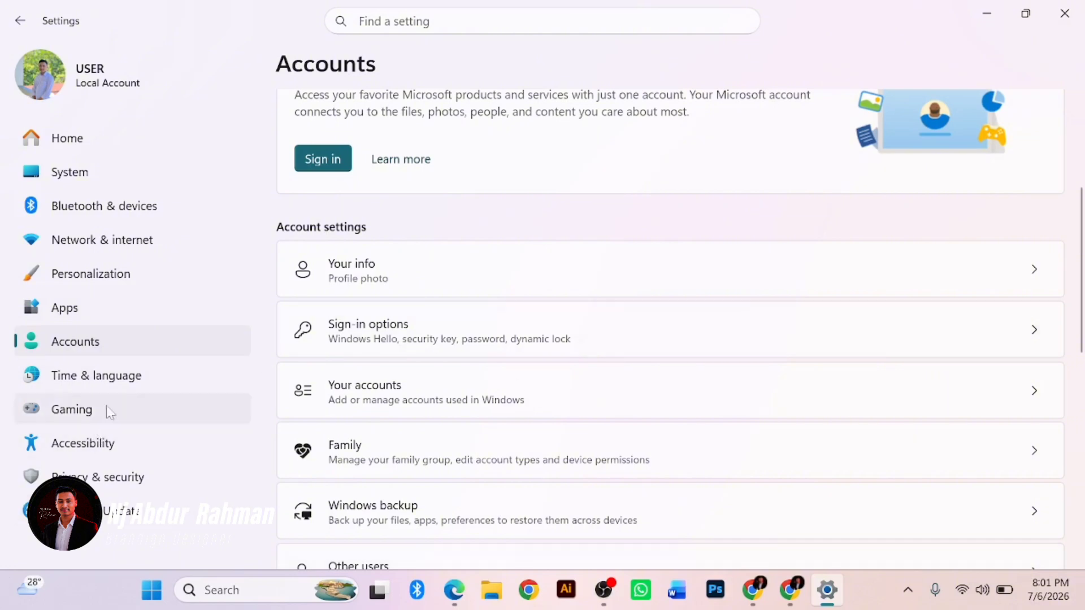
Open the Time & language category in Settings, and read the matching section of the PDF guide in Edge
{"action": "left_click", "coordinate": [127, 379]}
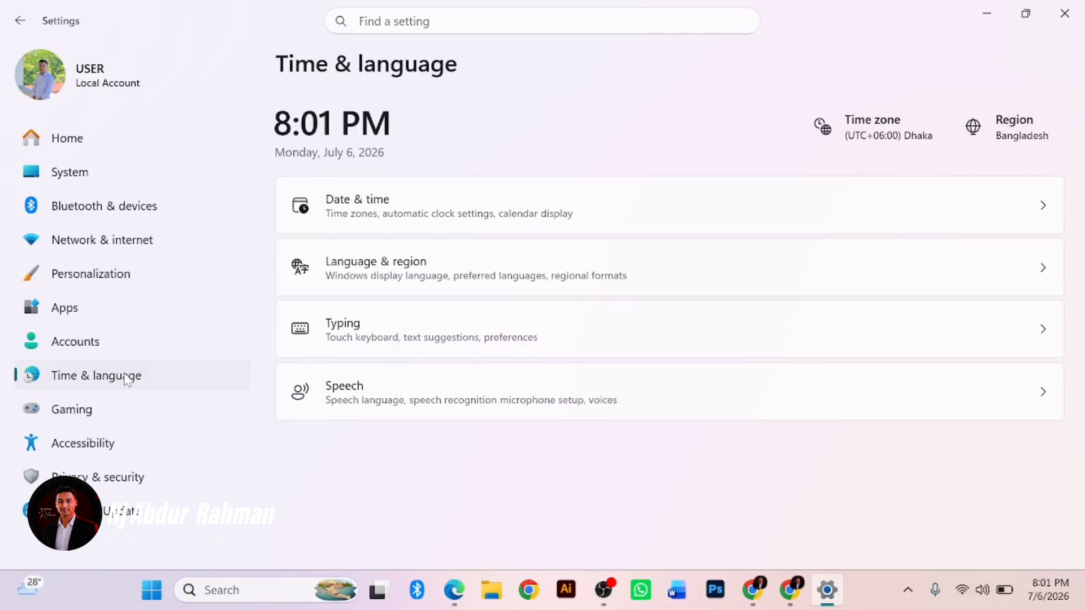
{"action": "left_click", "coordinate": [452, 593]}
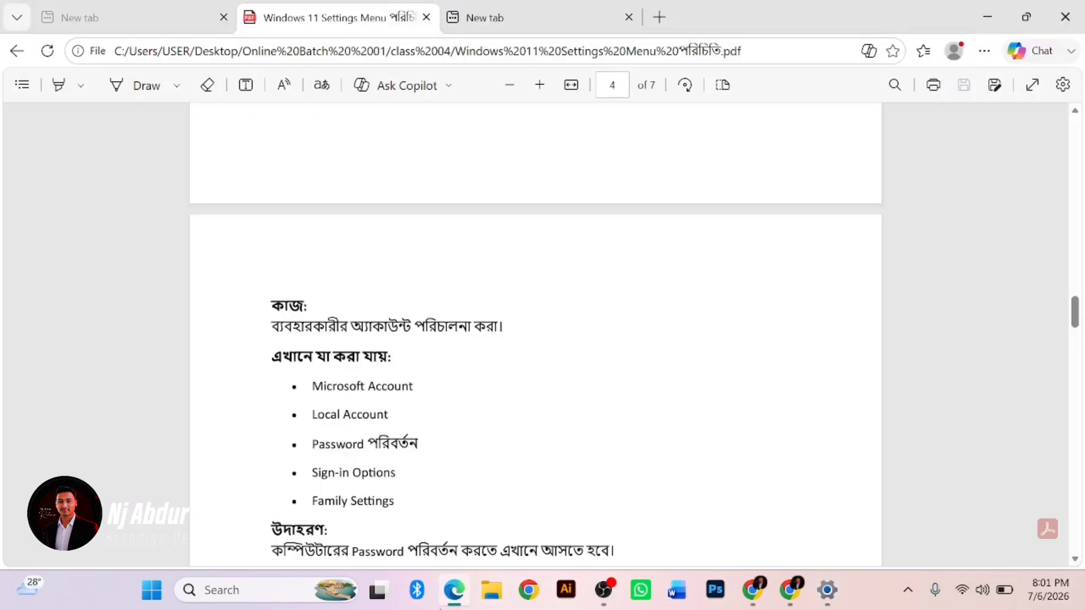
{"action": "scroll", "coordinate": [178, 432], "scroll_direction": "down", "scroll_amount": 4}
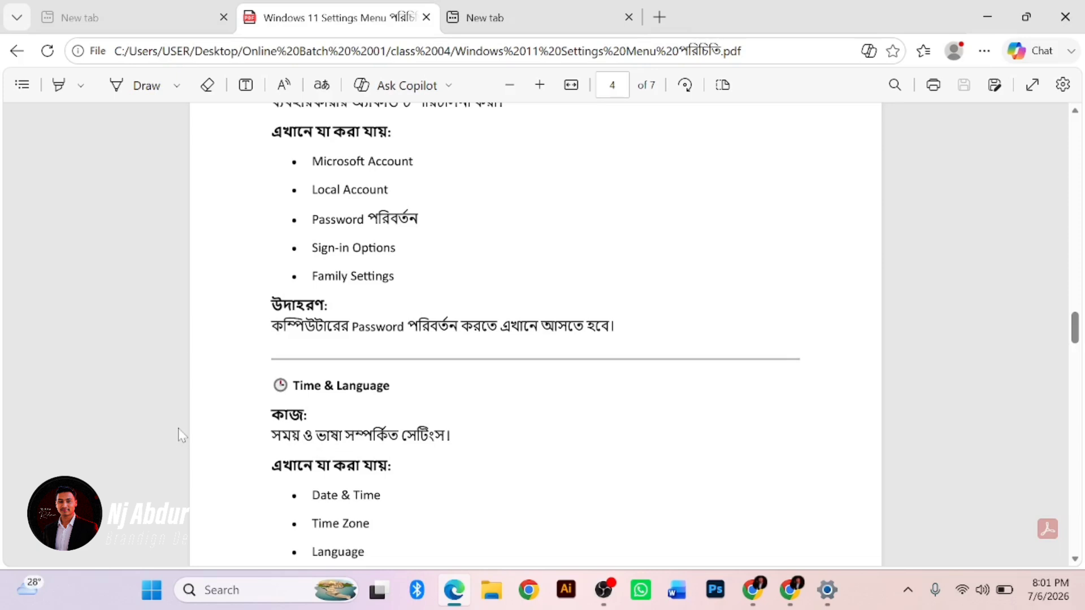
{"action": "scroll", "coordinate": [181, 435], "scroll_direction": "down", "scroll_amount": 4}
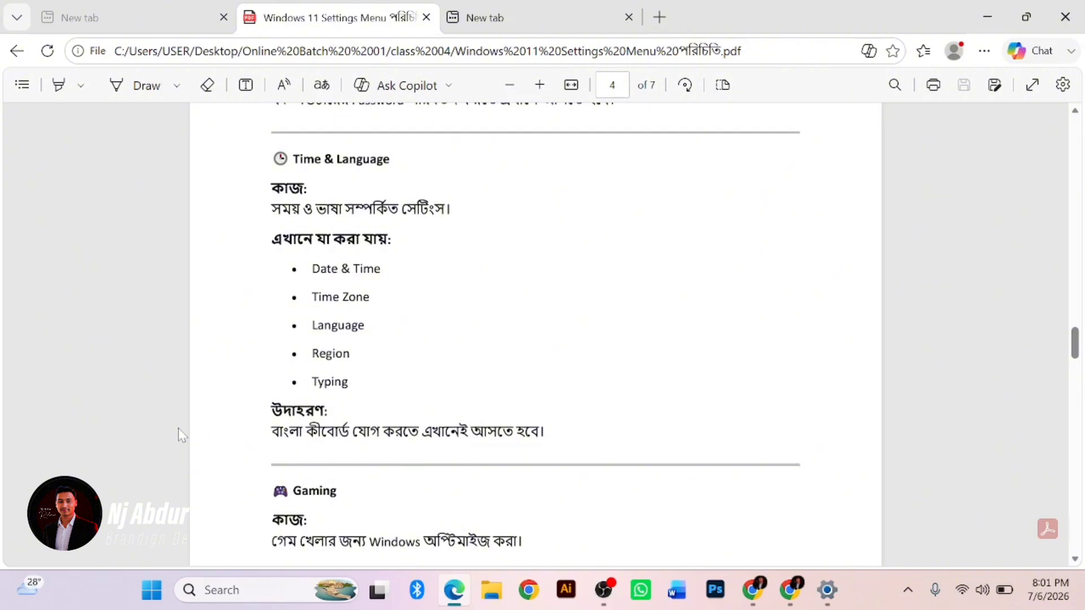
Show the taskbar calendar, and look through the Date & time page in Settings before returning to the Time & language overview
{"action": "left_click", "coordinate": [1030, 592]}
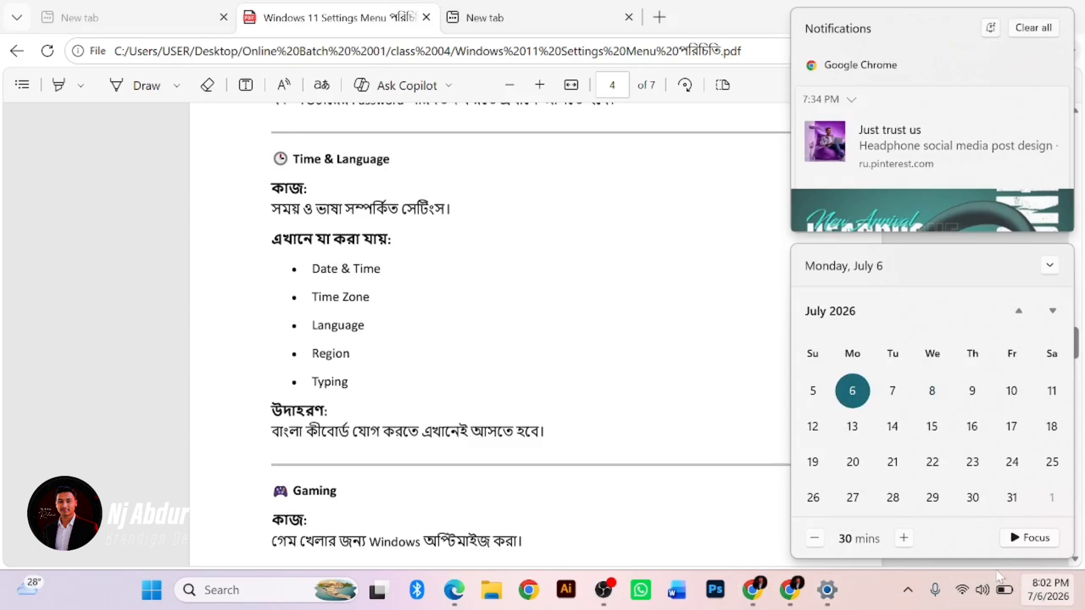
{"action": "left_click", "coordinate": [826, 592]}
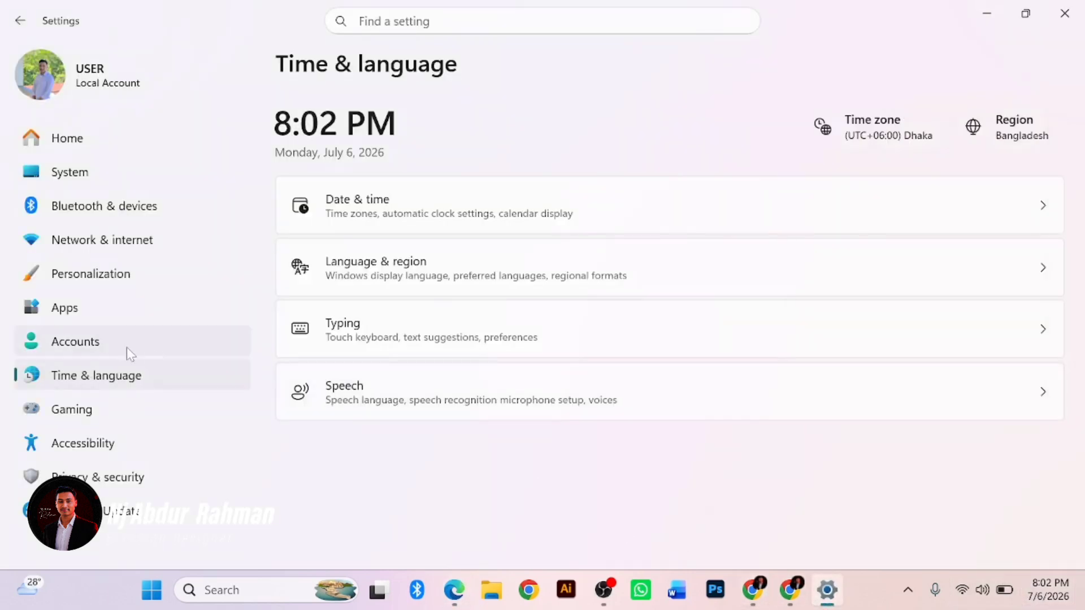
{"action": "left_click", "coordinate": [435, 203]}
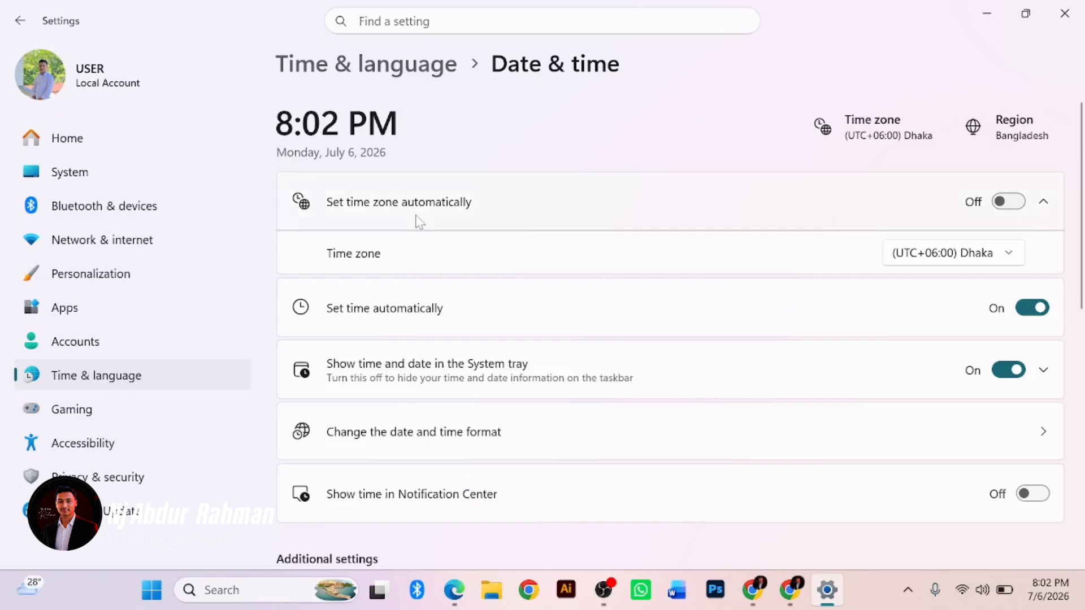
{"action": "scroll", "coordinate": [444, 208], "scroll_direction": "down", "scroll_amount": 3}
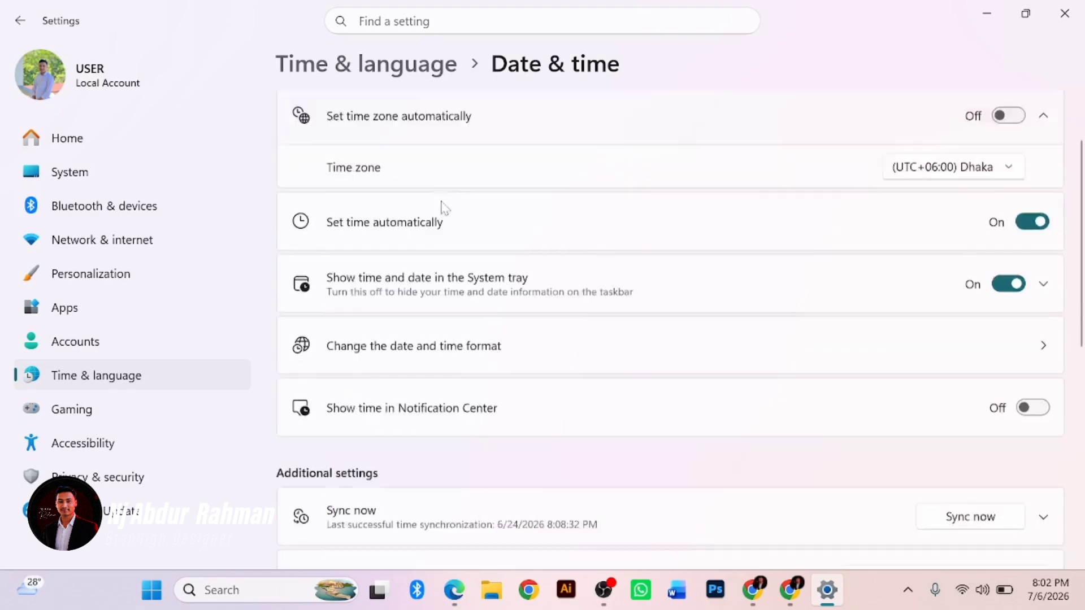
{"action": "scroll", "coordinate": [444, 207], "scroll_direction": "up", "scroll_amount": 3}
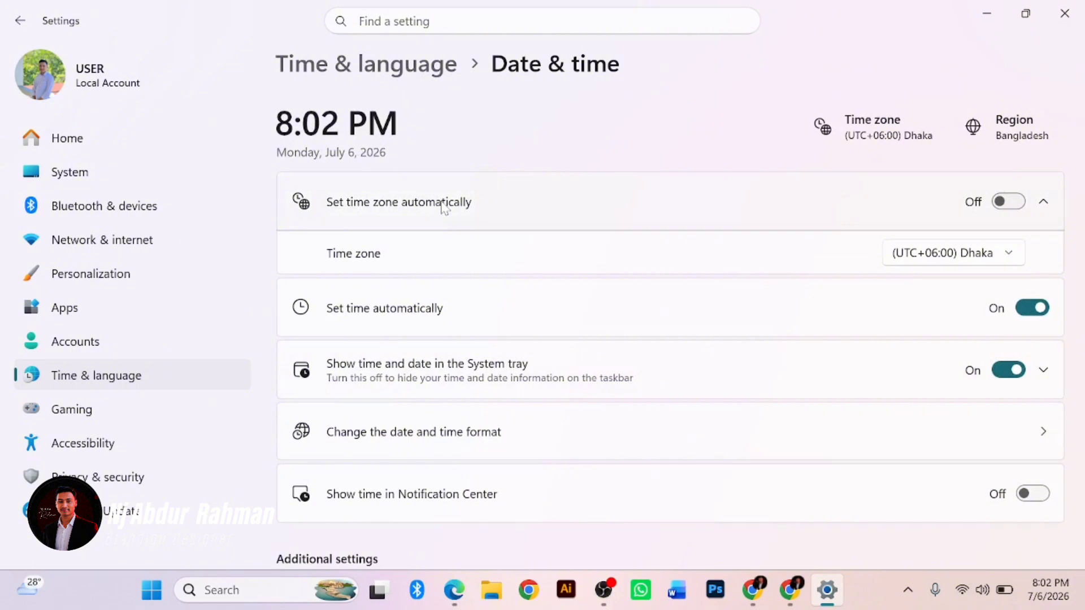
{"action": "left_click", "coordinate": [25, 23]}
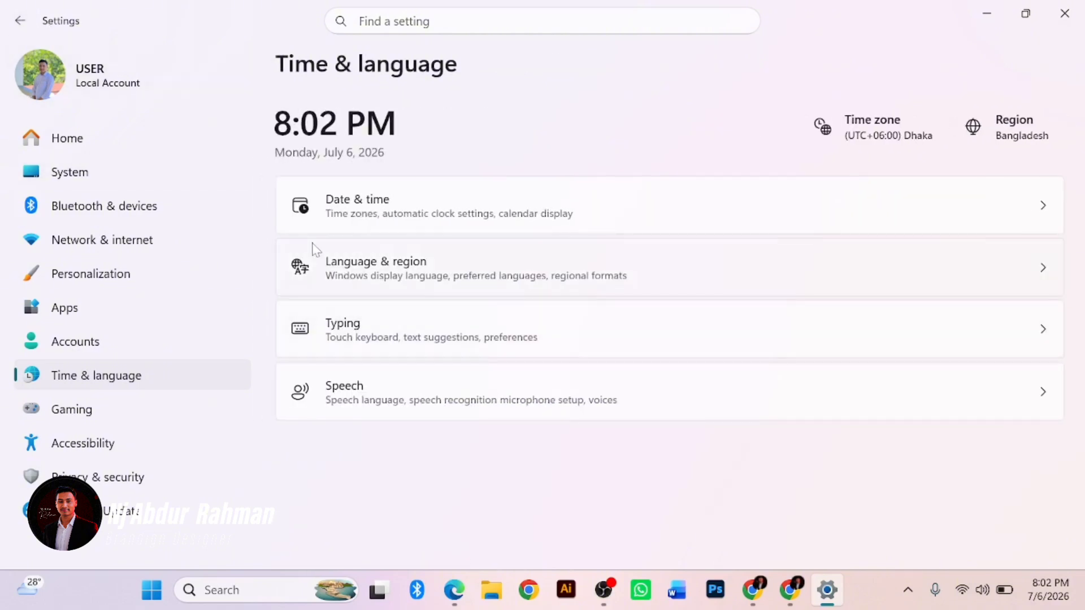
Open Language & region and examine the expanded Windows display language options
{"action": "left_click", "coordinate": [377, 291]}
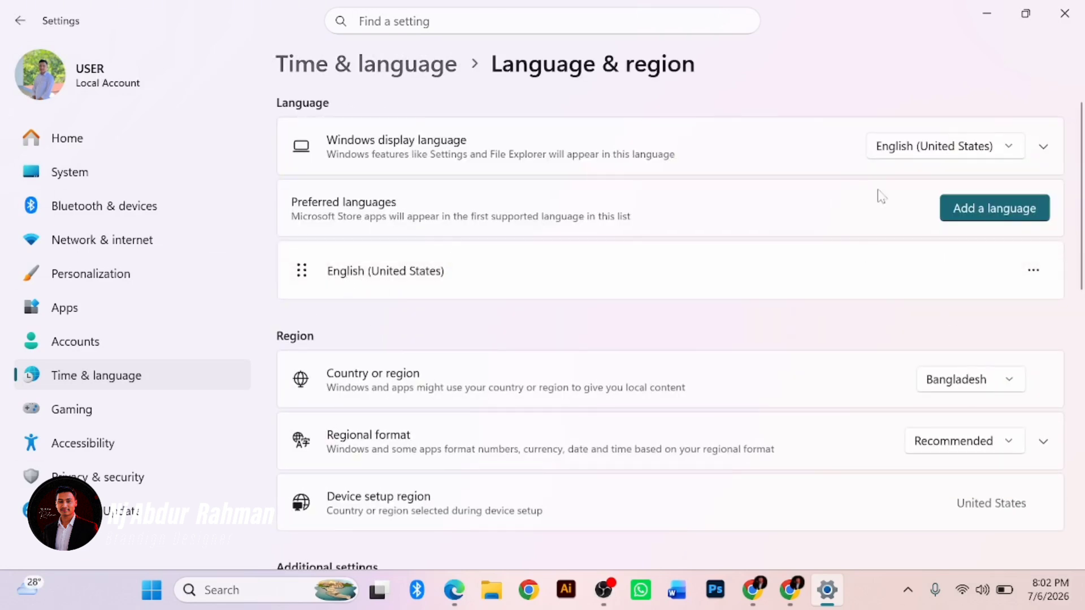
{"action": "left_click", "coordinate": [1046, 148]}
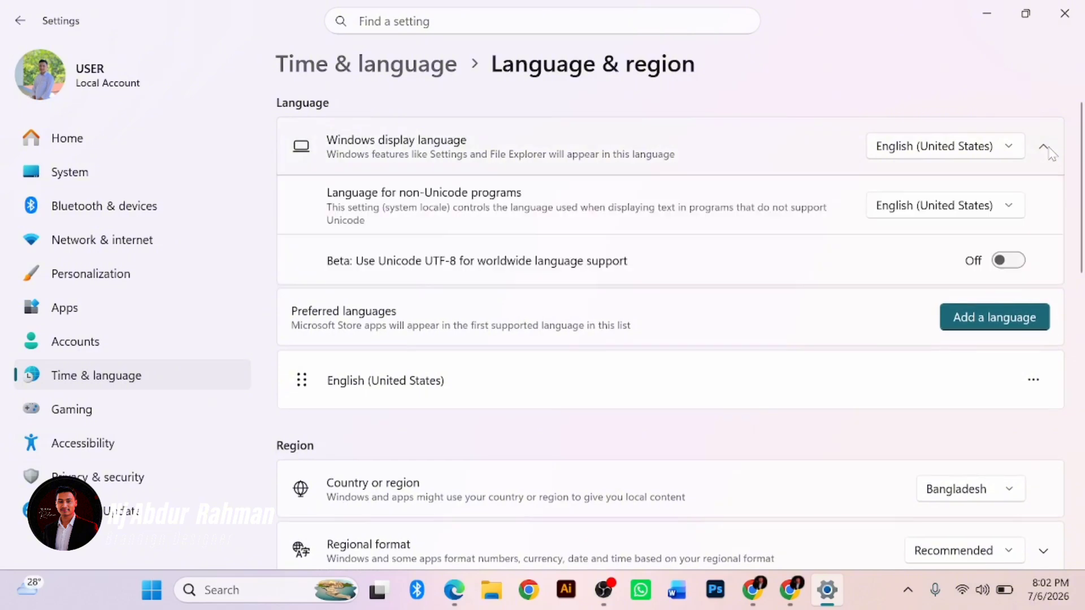
{"action": "left_click", "coordinate": [1045, 148]}
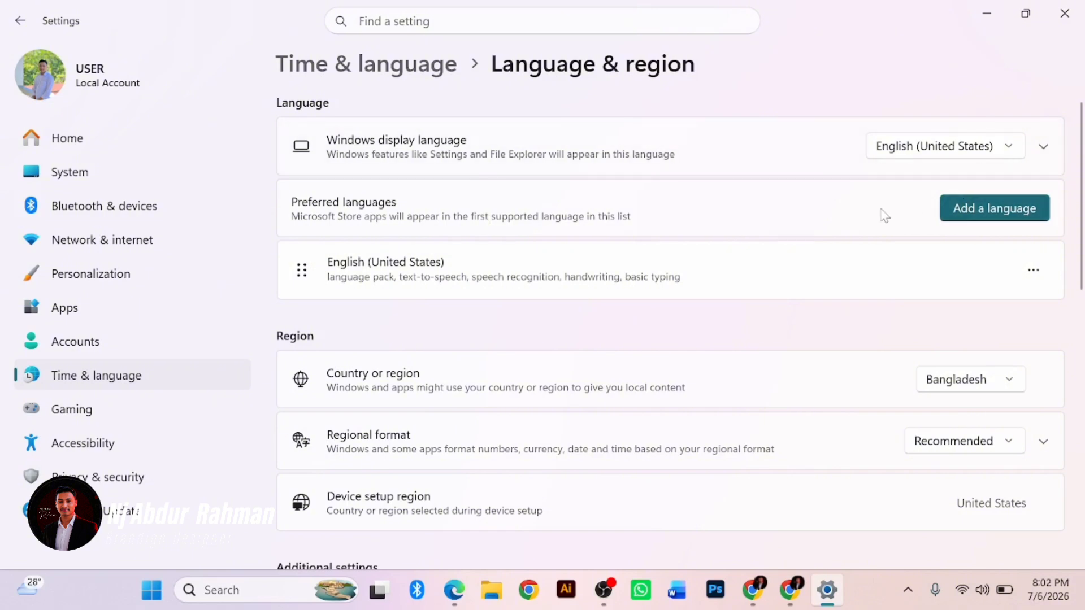
Browse the list of languages available to install under Preferred languages and close it without adding one
{"action": "left_click", "coordinate": [992, 217]}
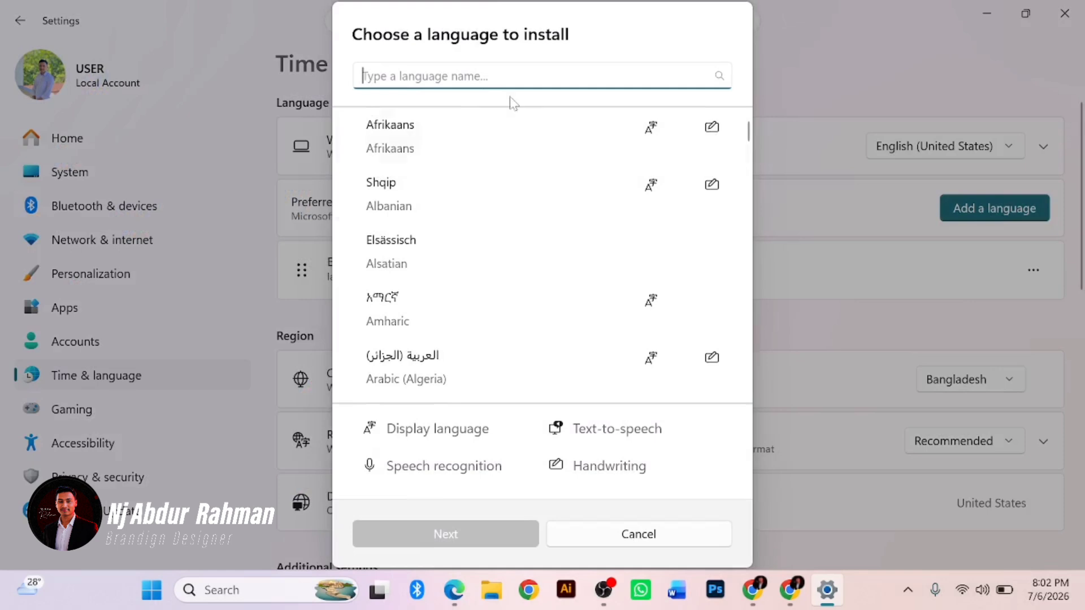
{"action": "scroll", "coordinate": [456, 309], "scroll_direction": "down", "scroll_amount": 10}
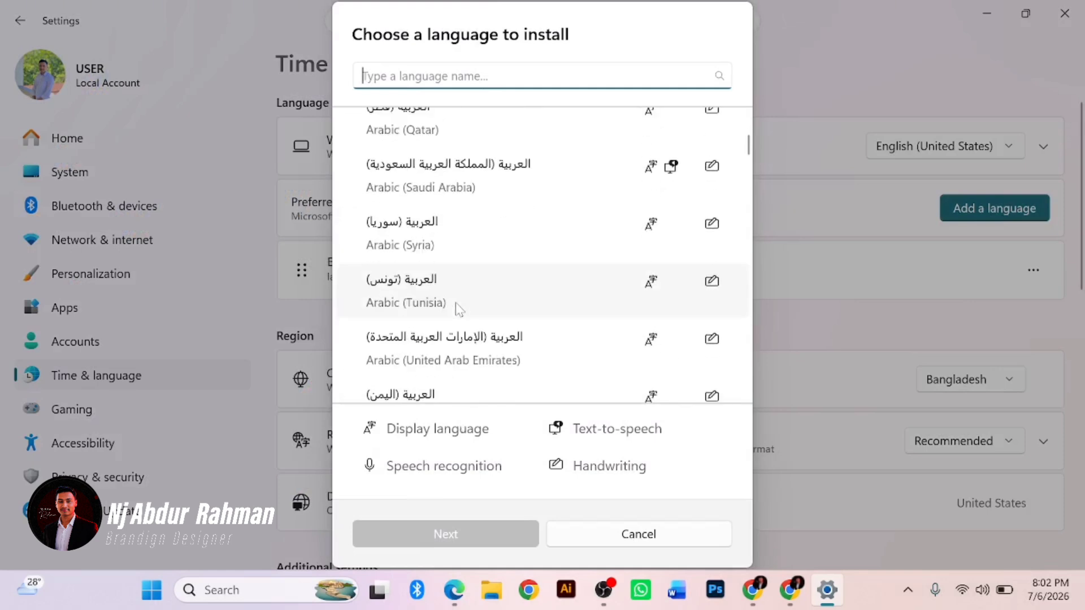
{"action": "scroll", "coordinate": [459, 309], "scroll_direction": "down", "scroll_amount": 20}
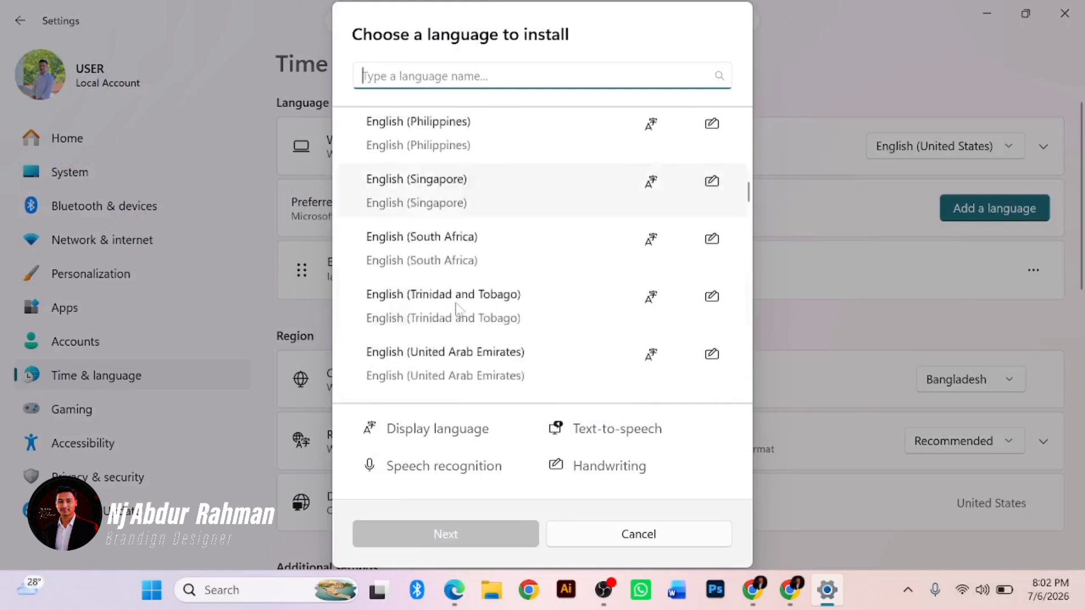
{"action": "scroll", "coordinate": [457, 308], "scroll_direction": "down", "scroll_amount": 10}
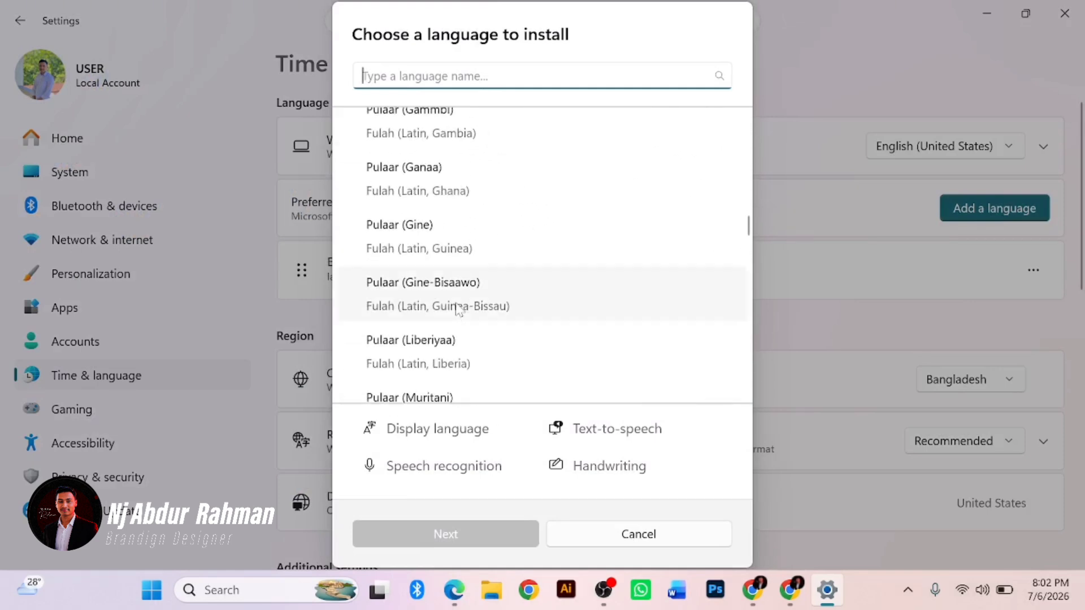
{"action": "left_click", "coordinate": [622, 541]}
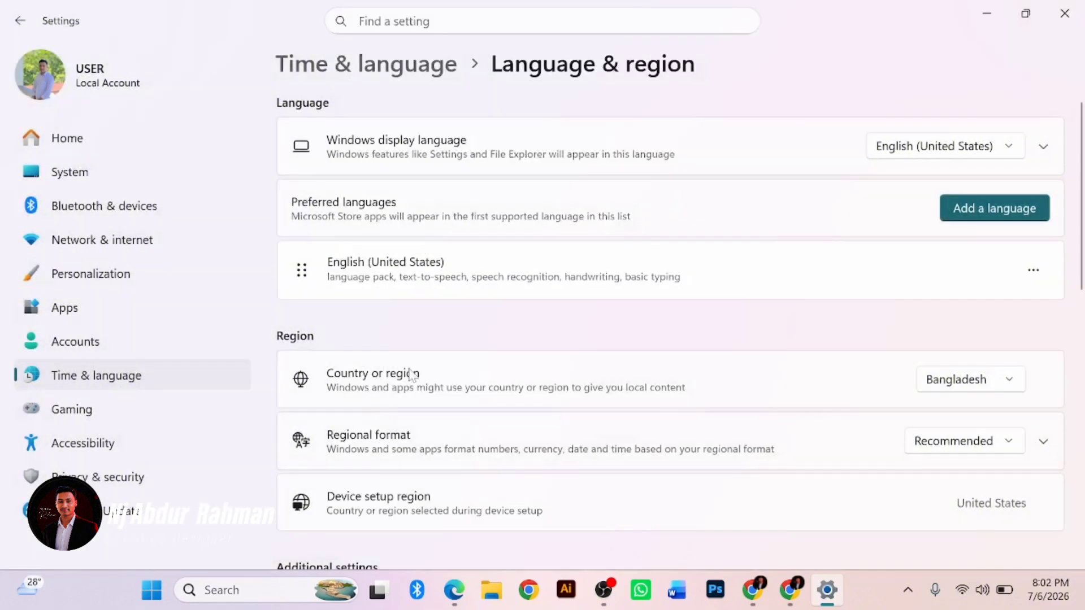
Return to the Time & language overview and view the Speech page with its speech language and voice settings
{"action": "left_click", "coordinate": [97, 379]}
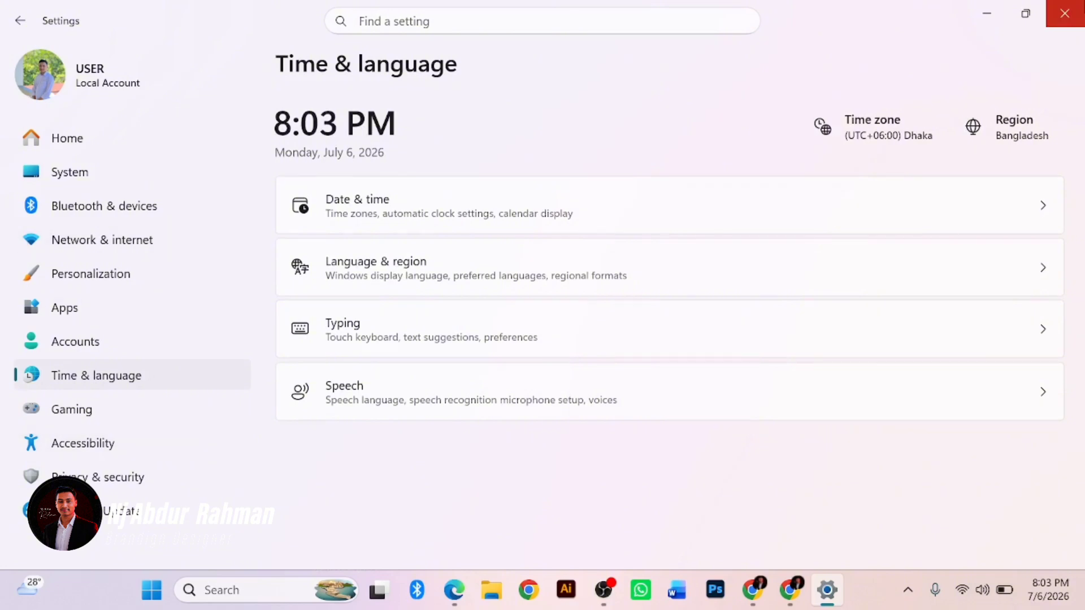
{"action": "left_click", "coordinate": [350, 400]}
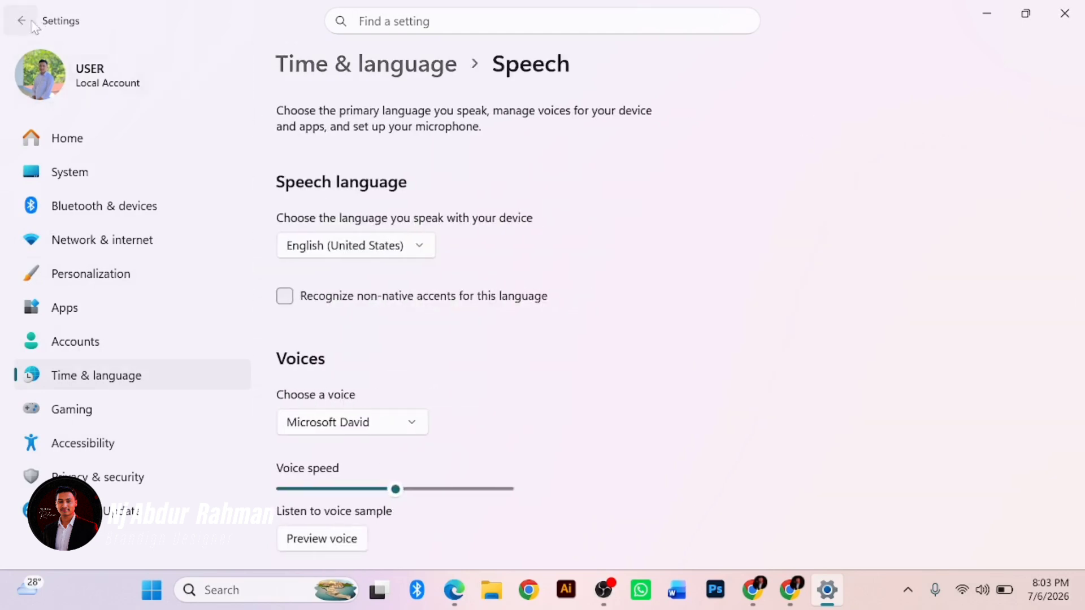
{"action": "left_click", "coordinate": [20, 20]}
Look through the Typing page down to its related settings, and return to the Time & language overview
{"action": "left_click", "coordinate": [363, 330]}
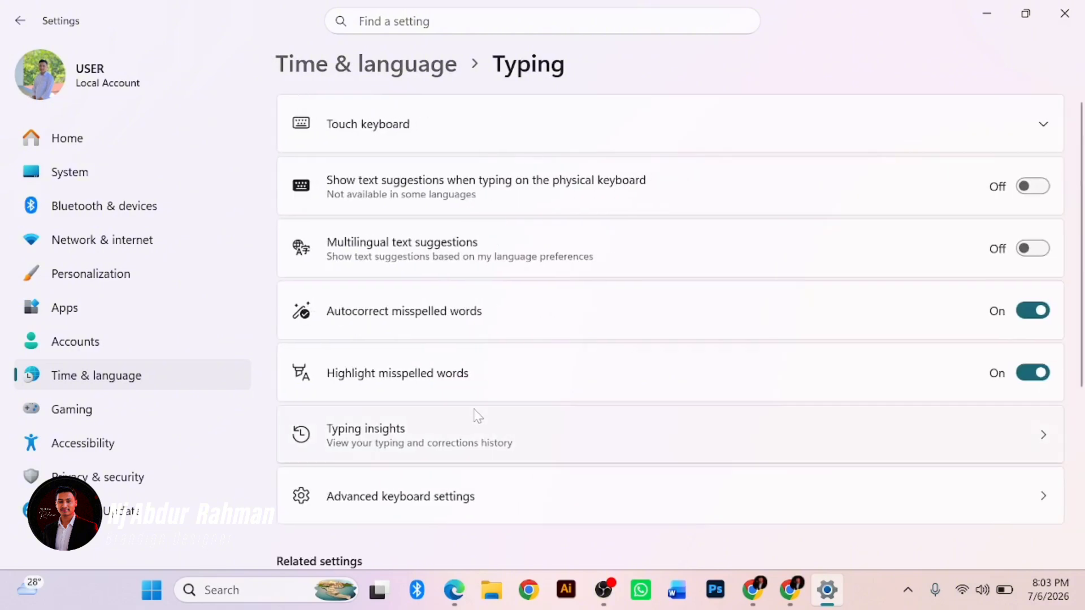
{"action": "scroll", "coordinate": [469, 390], "scroll_direction": "down", "scroll_amount": 3}
{"action": "scroll", "coordinate": [463, 373], "scroll_direction": "up", "scroll_amount": 3}
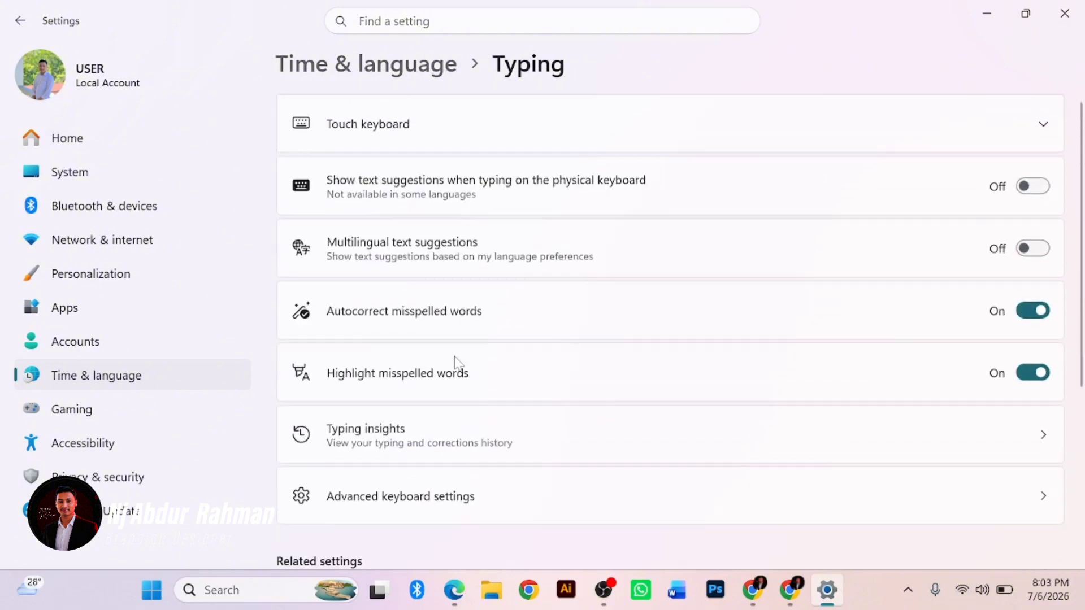
{"action": "scroll", "coordinate": [458, 362], "scroll_direction": "down", "scroll_amount": 3}
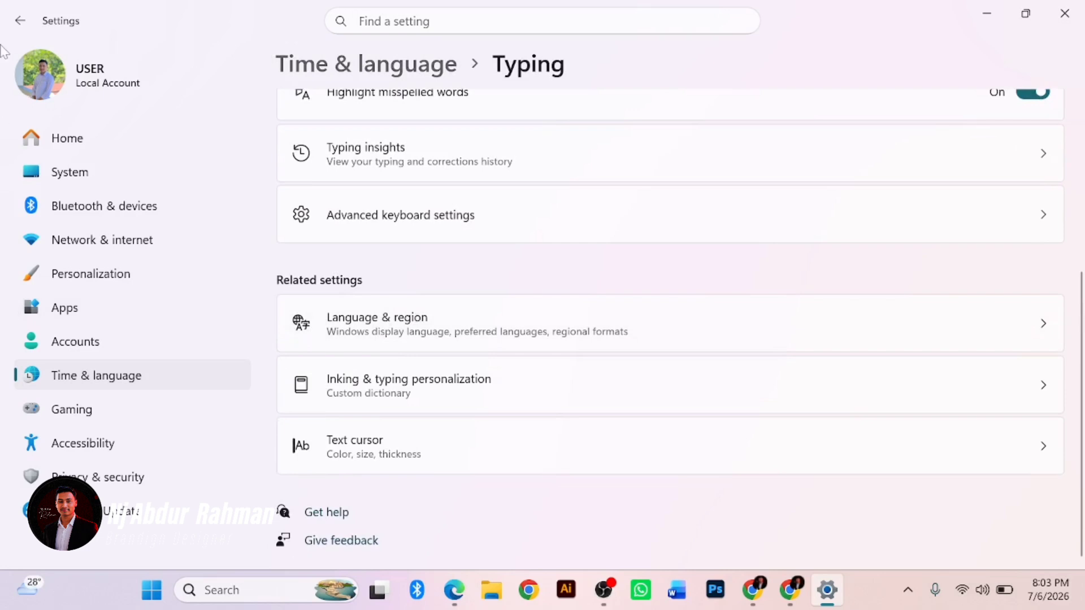
{"action": "left_click", "coordinate": [20, 20]}
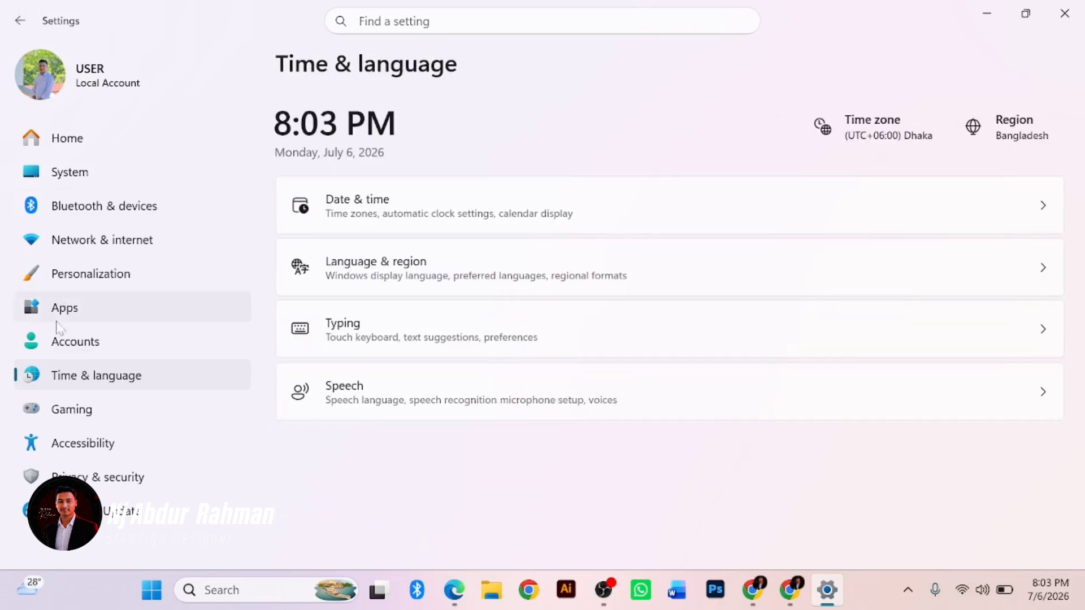
Switch to the PDF guide in Edge and read the Gaming section across pages 4 and 5
{"action": "left_click", "coordinate": [454, 589]}
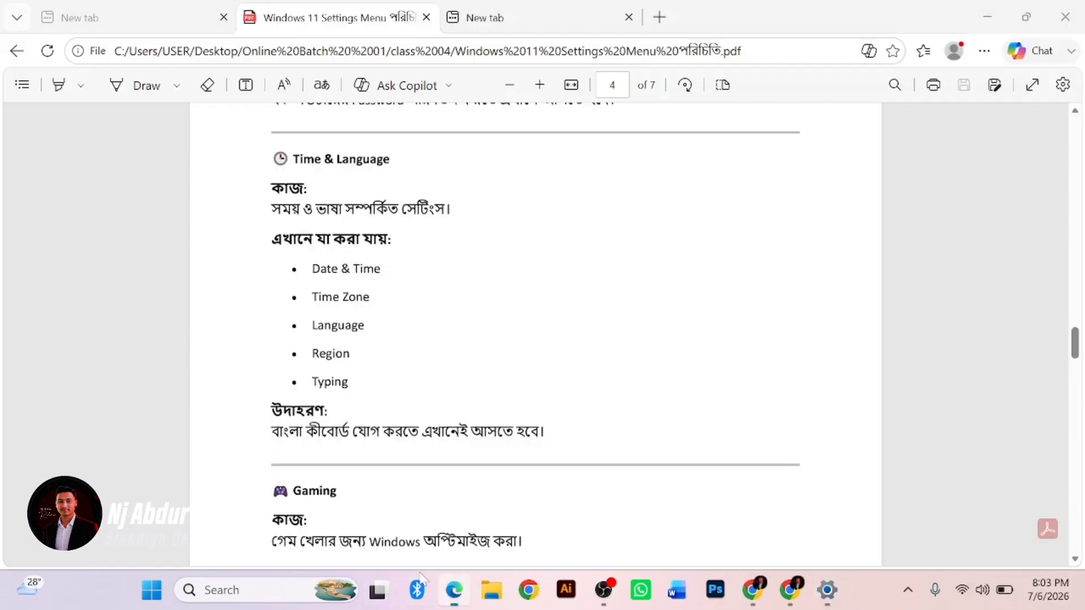
{"action": "scroll", "coordinate": [418, 383], "scroll_direction": "down", "scroll_amount": 5}
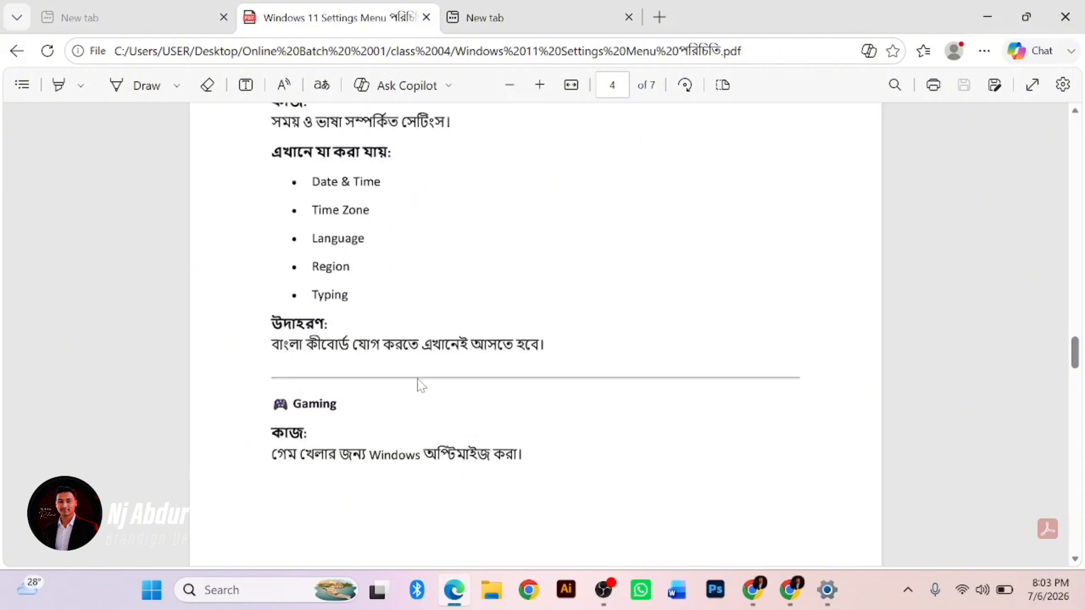
{"action": "scroll", "coordinate": [421, 386], "scroll_direction": "up", "scroll_amount": 4}
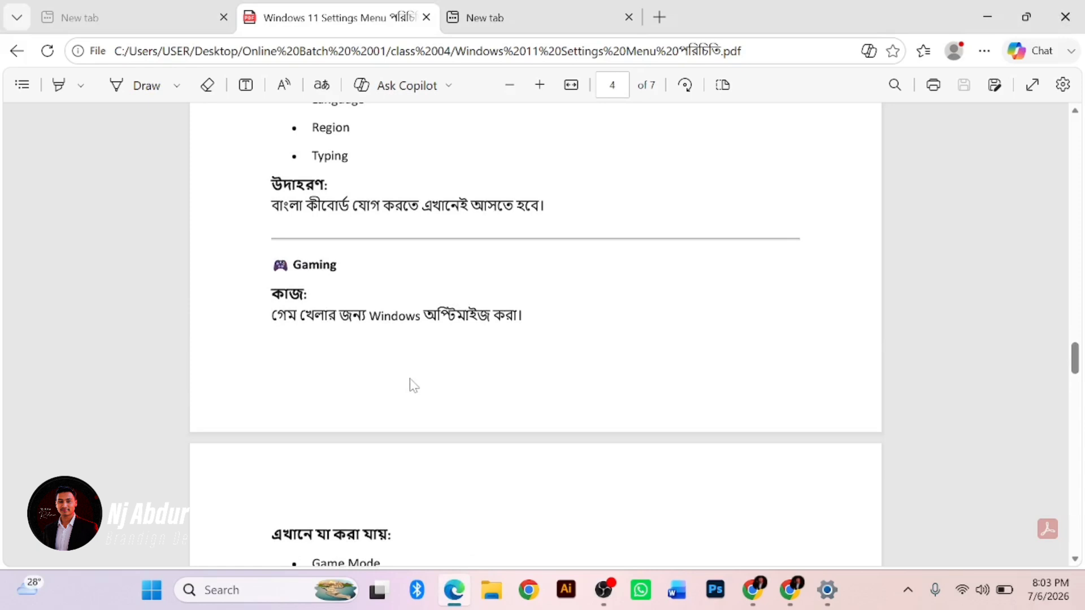
{"action": "scroll", "coordinate": [414, 385], "scroll_direction": "down", "scroll_amount": 4}
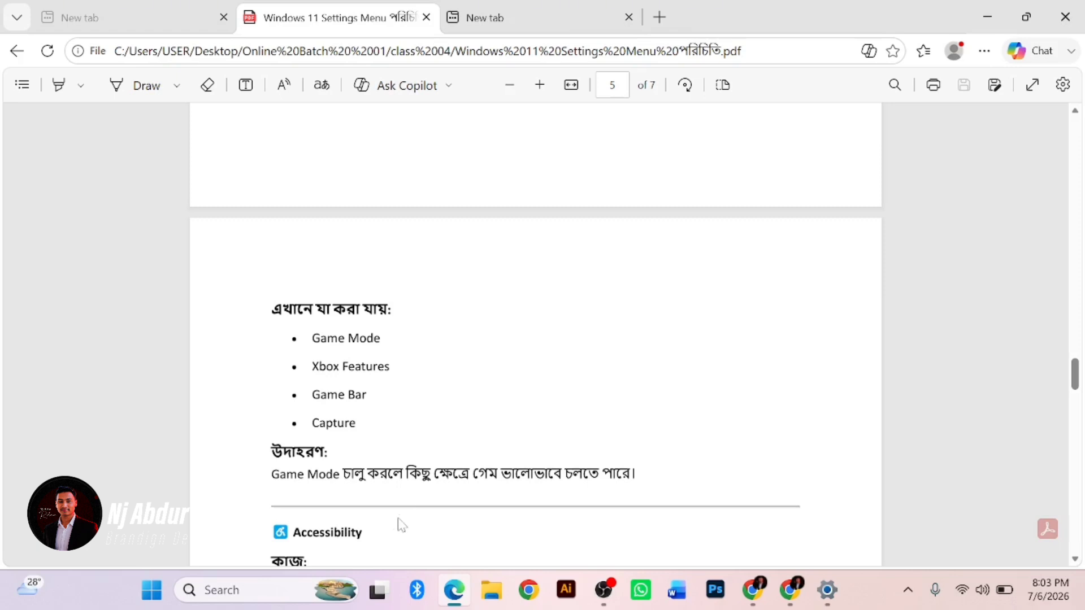
Switch to Settings and open the Gaming category
{"action": "left_click", "coordinate": [446, 588]}
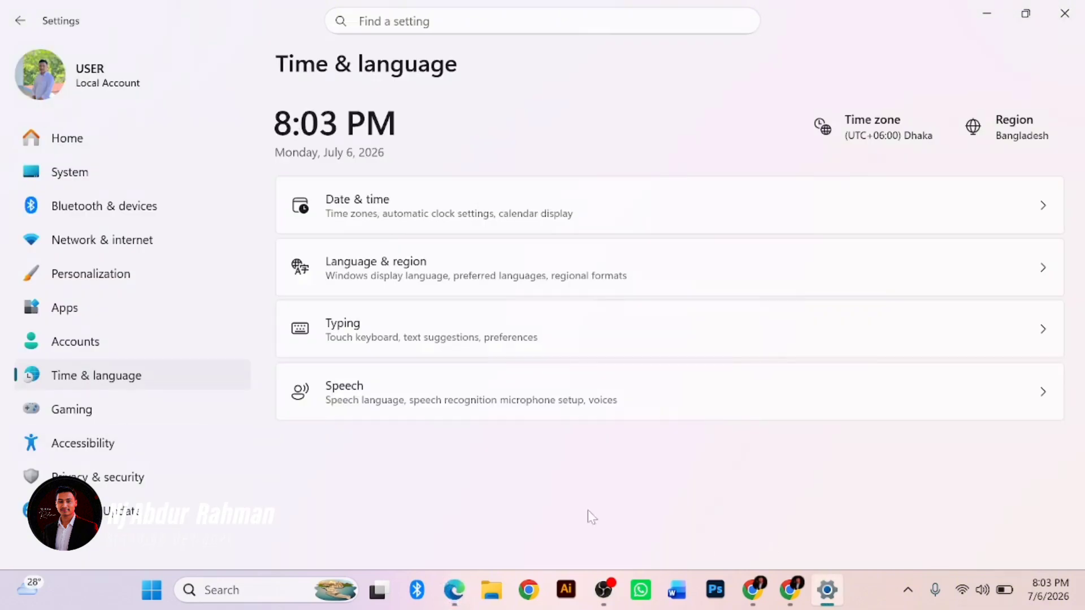
{"action": "left_click", "coordinate": [107, 416]}
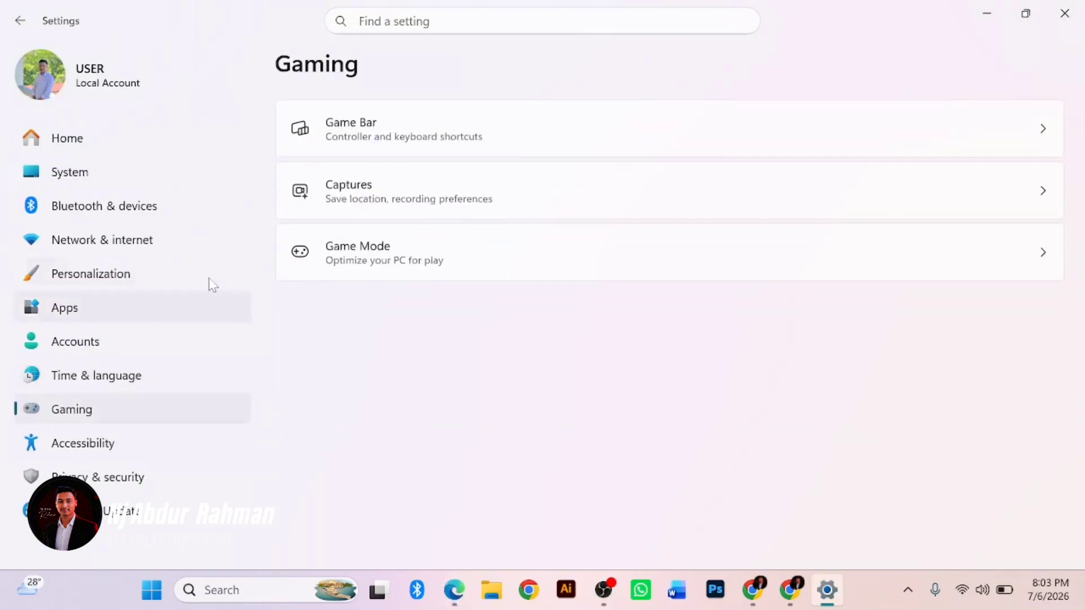
Open the Game Bar page and look through it down to the related support links
{"action": "left_click", "coordinate": [532, 148]}
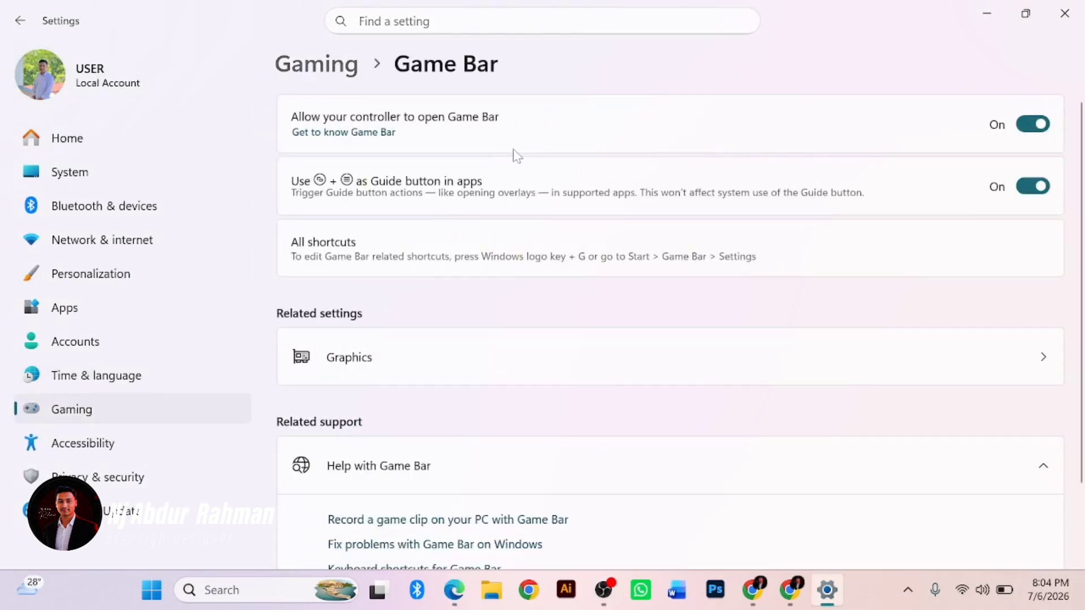
{"action": "scroll", "coordinate": [516, 153], "scroll_direction": "down", "scroll_amount": 2}
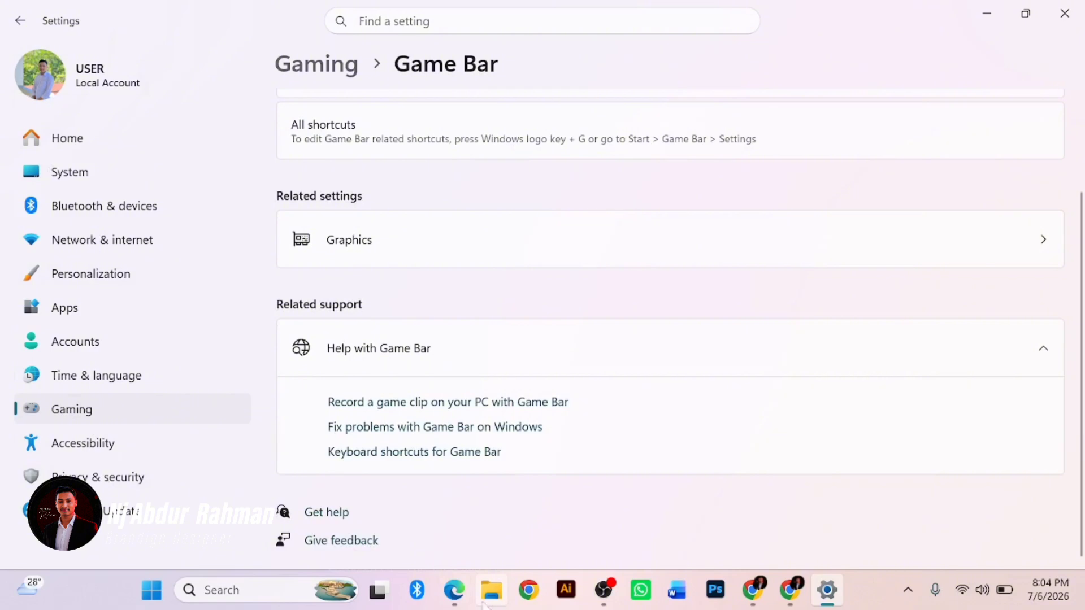
Switch to the PDF guide in Edge, read the Accessibility section on page 5, and return to Settings
{"action": "left_click", "coordinate": [454, 590]}
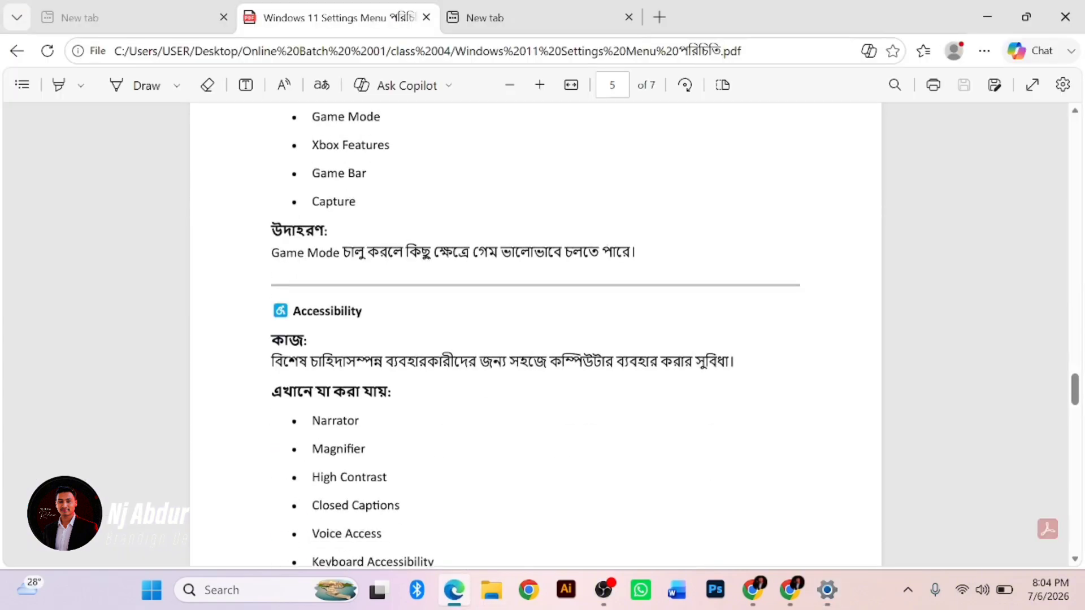
{"action": "scroll", "coordinate": [536, 333], "scroll_direction": "down", "scroll_amount": 1}
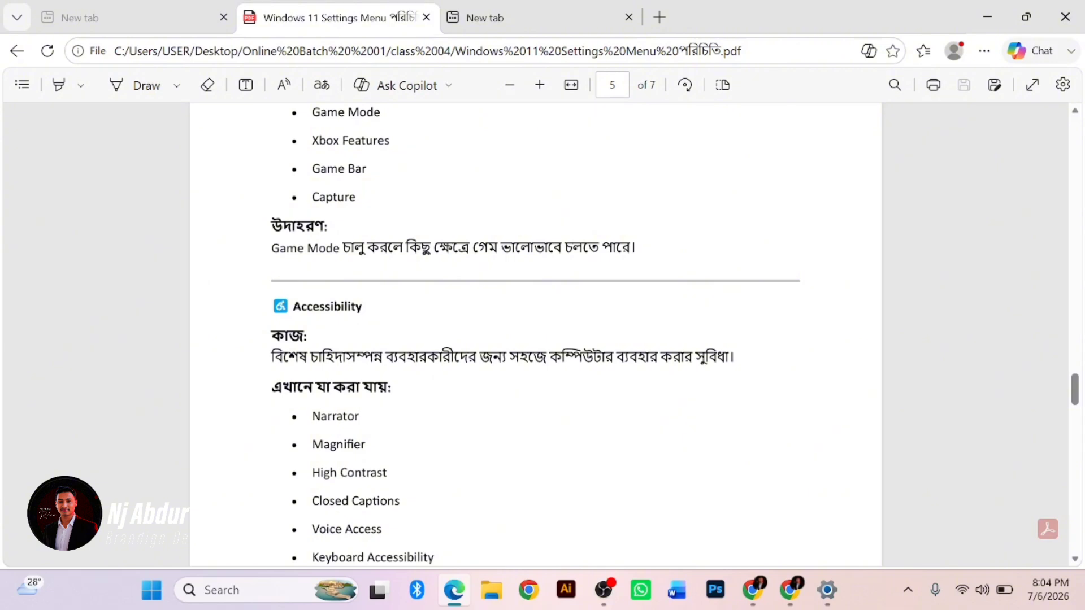
{"action": "scroll", "coordinate": [535, 335], "scroll_direction": "down", "scroll_amount": 4}
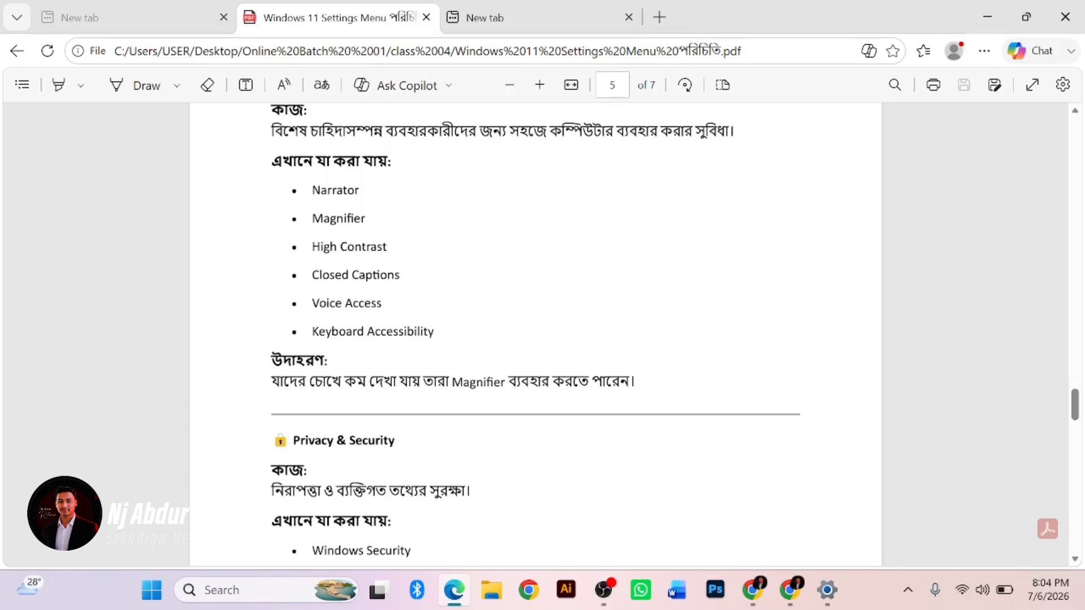
{"action": "left_click", "coordinate": [455, 603]}
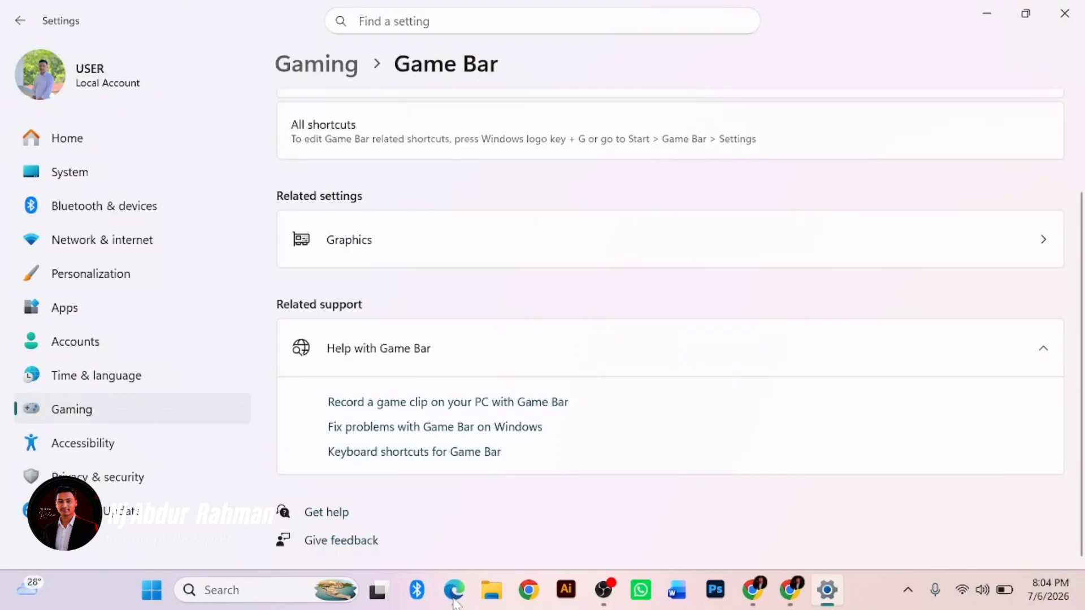
Open the Accessibility category, look through the Text size page, and return to the Accessibility overview
{"action": "left_click", "coordinate": [95, 444]}
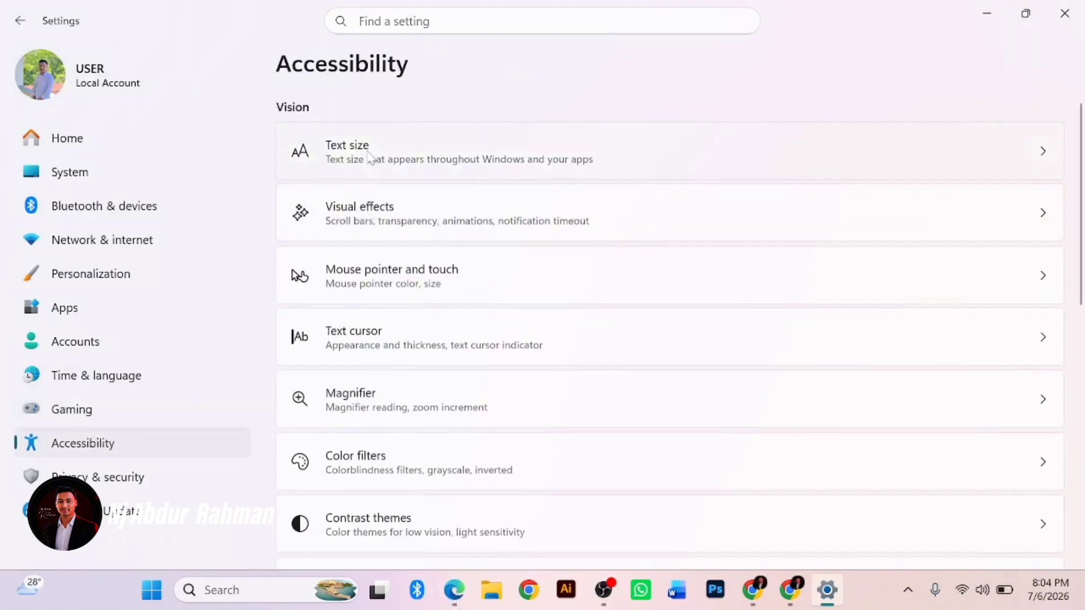
{"action": "left_click", "coordinate": [371, 158]}
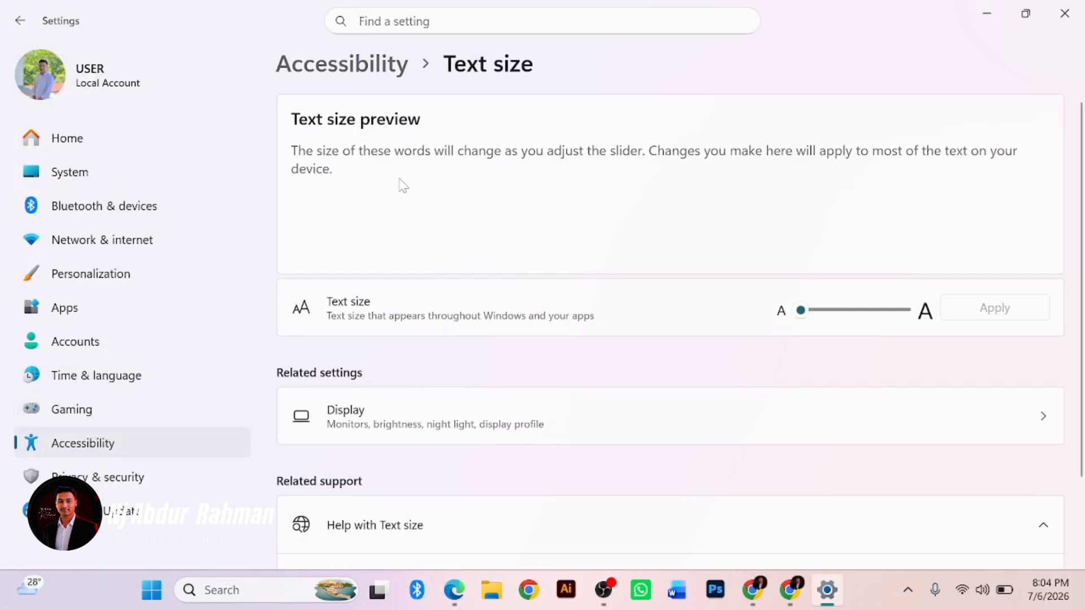
{"action": "scroll", "coordinate": [414, 332], "scroll_direction": "down", "scroll_amount": 2}
{"action": "scroll", "coordinate": [414, 332], "scroll_direction": "up", "scroll_amount": 2}
{"action": "left_click", "coordinate": [17, 23]}
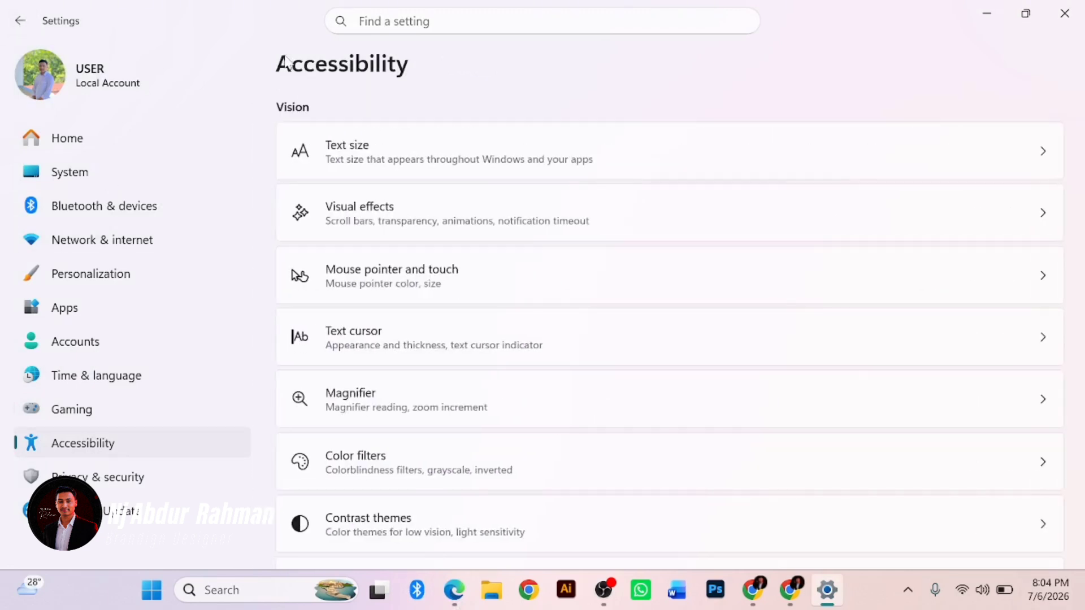
View the Text cursor page with its indicator and thickness settings, and return to the Accessibility overview
{"action": "left_click", "coordinate": [322, 327]}
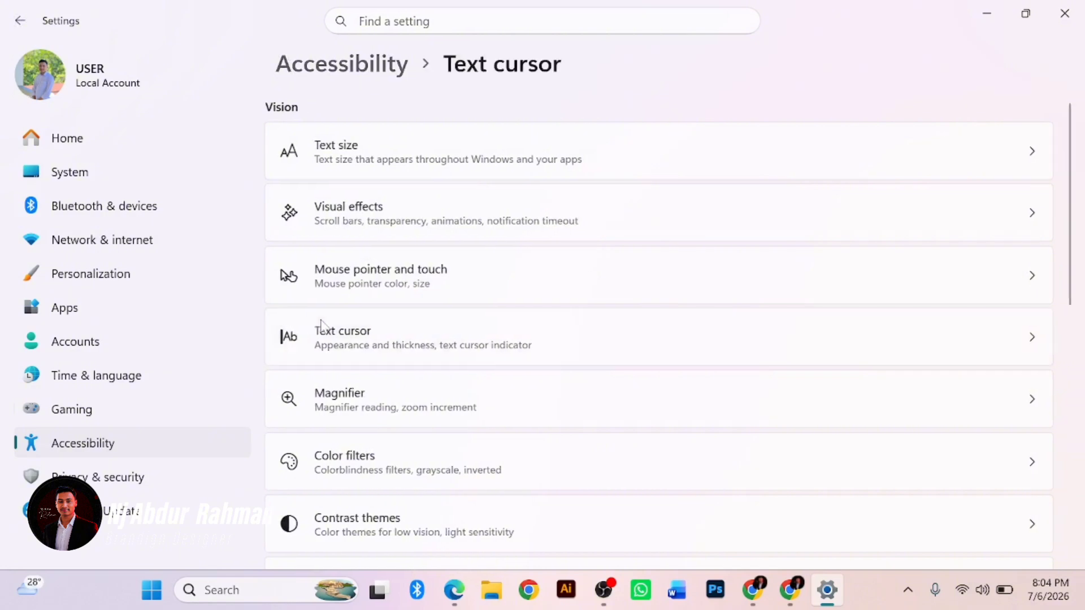
{"action": "scroll", "coordinate": [322, 325], "scroll_direction": "down", "scroll_amount": 5}
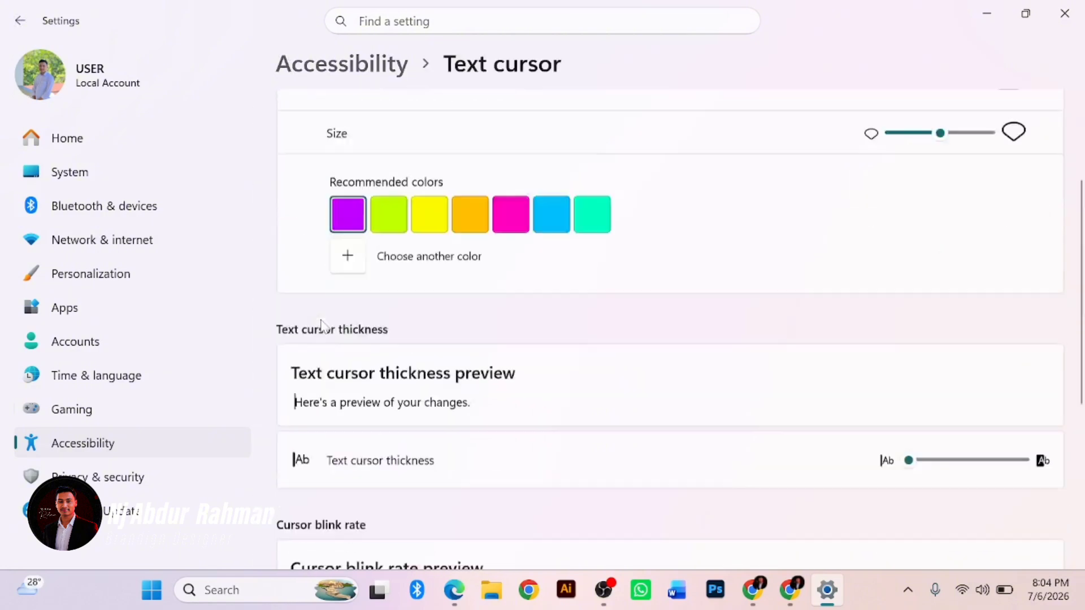
{"action": "scroll", "coordinate": [323, 325], "scroll_direction": "up", "scroll_amount": 5}
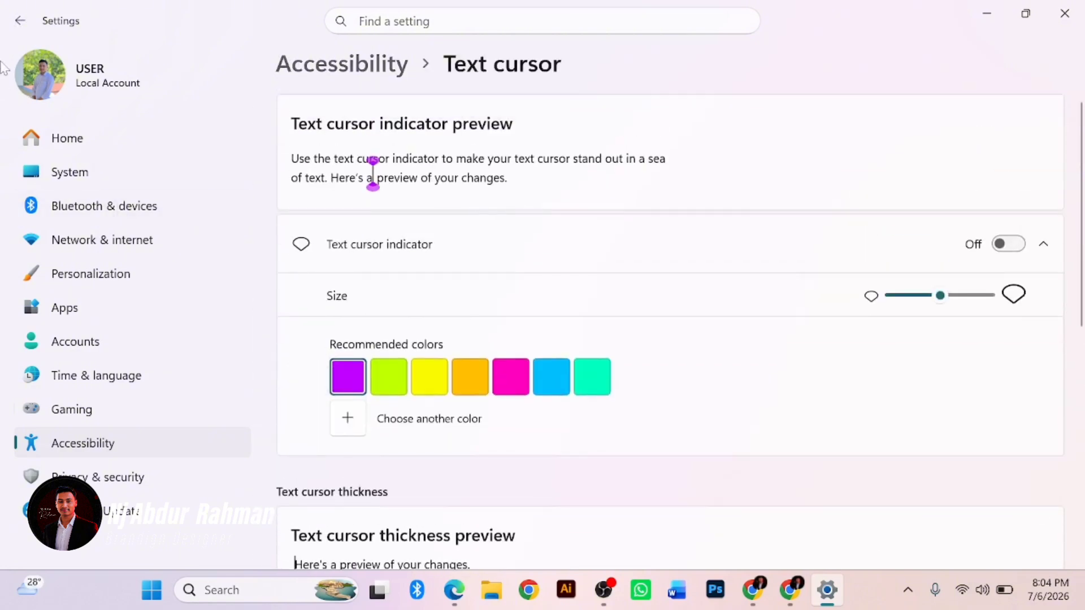
{"action": "left_click", "coordinate": [20, 21]}
Look through the Accessibility overview down to the Interaction options, and open the Privacy & security category
{"action": "scroll", "coordinate": [539, 446], "scroll_direction": "down", "scroll_amount": 5}
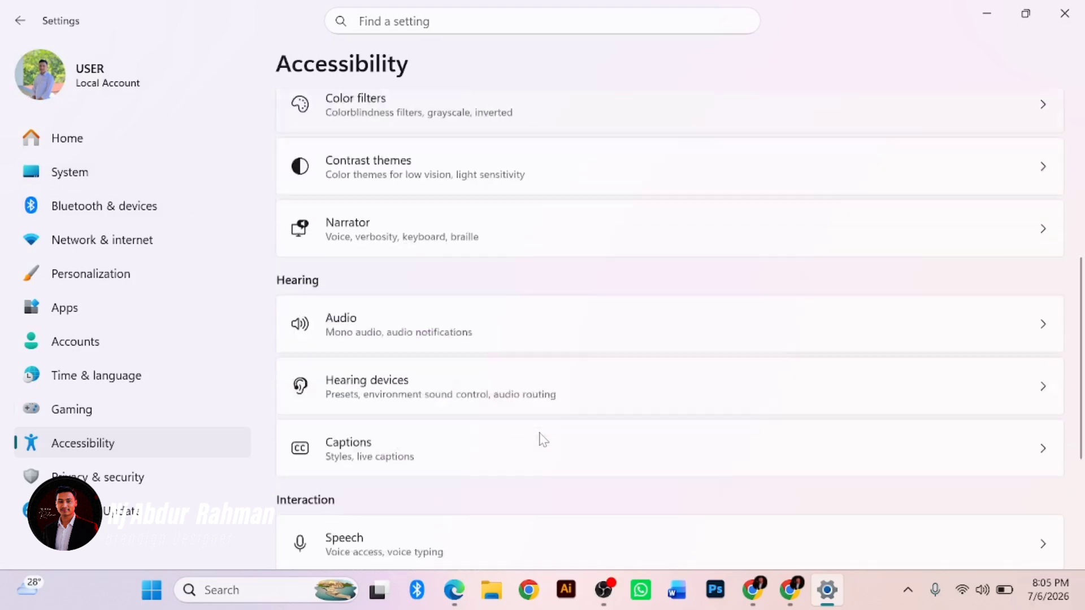
{"action": "scroll", "coordinate": [540, 438], "scroll_direction": "down", "scroll_amount": 3}
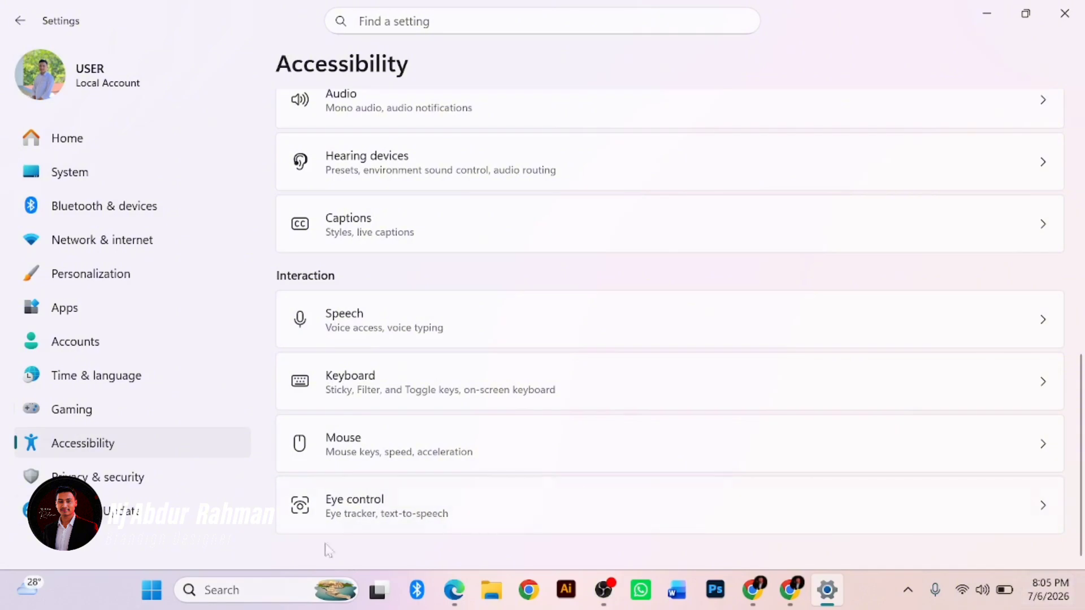
{"action": "left_click", "coordinate": [130, 490]}
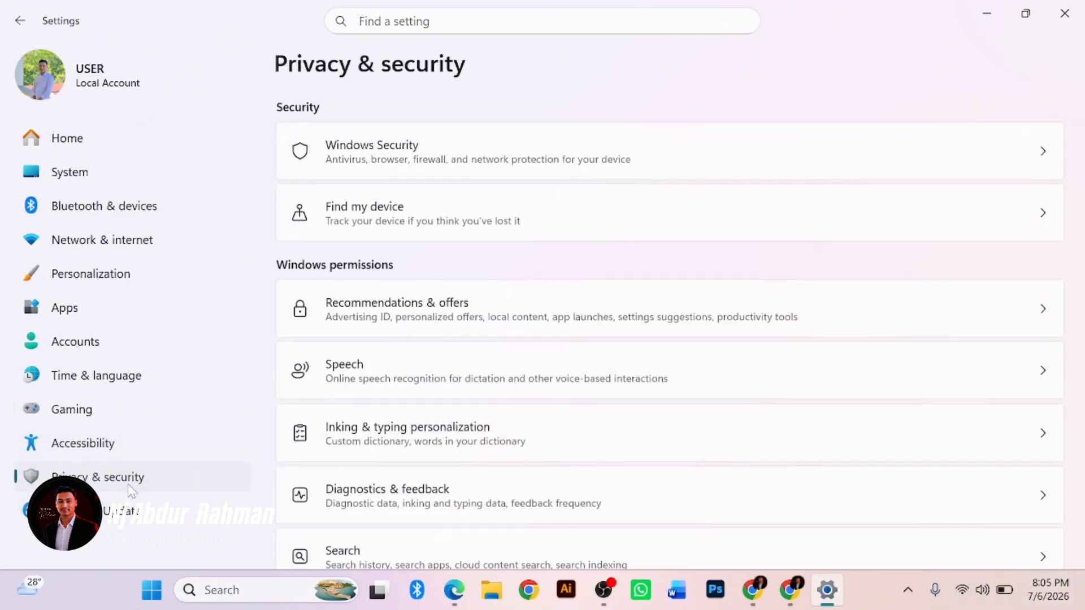
Switch to the PDF guide in Edge and read the Privacy & Security and Windows Update sections on pages 5 and 6
{"action": "left_click", "coordinate": [454, 590]}
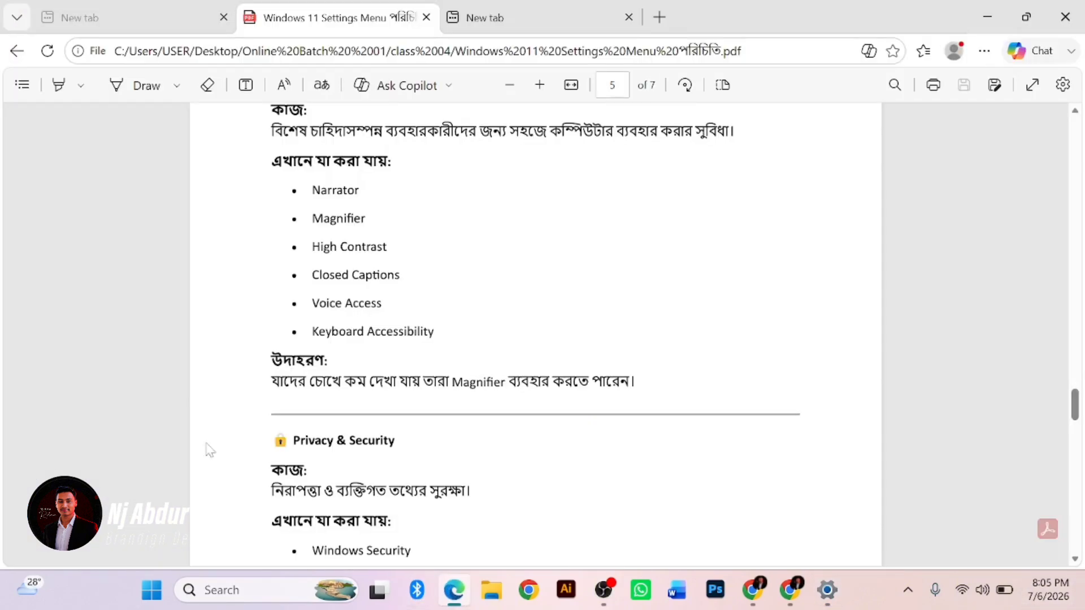
{"action": "scroll", "coordinate": [208, 451], "scroll_direction": "down", "scroll_amount": 8}
{"action": "scroll", "coordinate": [209, 455], "scroll_direction": "up", "scroll_amount": 4}
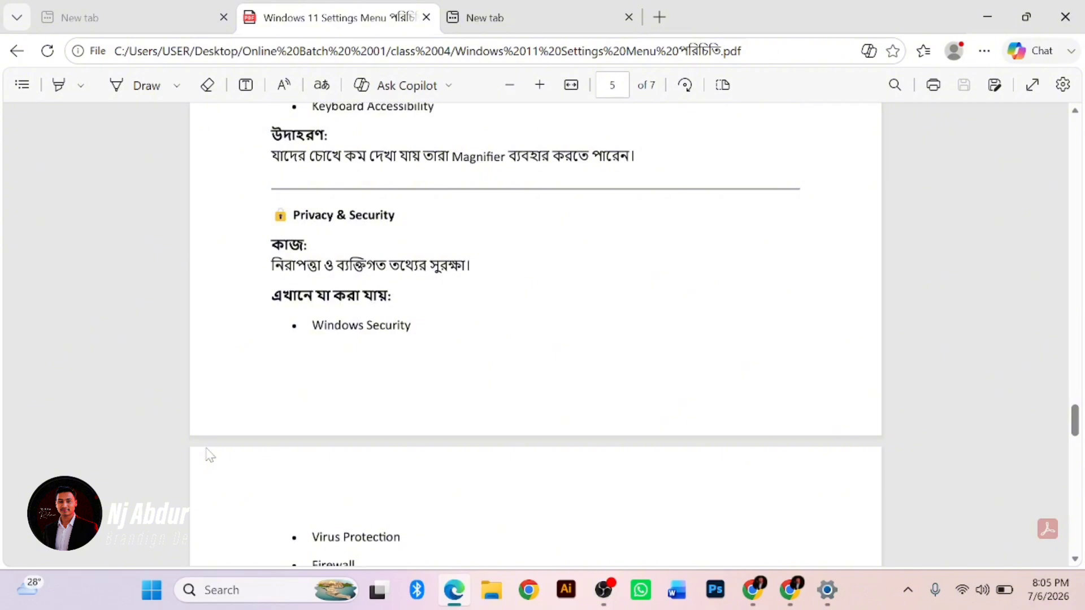
{"action": "scroll", "coordinate": [209, 455], "scroll_direction": "down", "scroll_amount": 4}
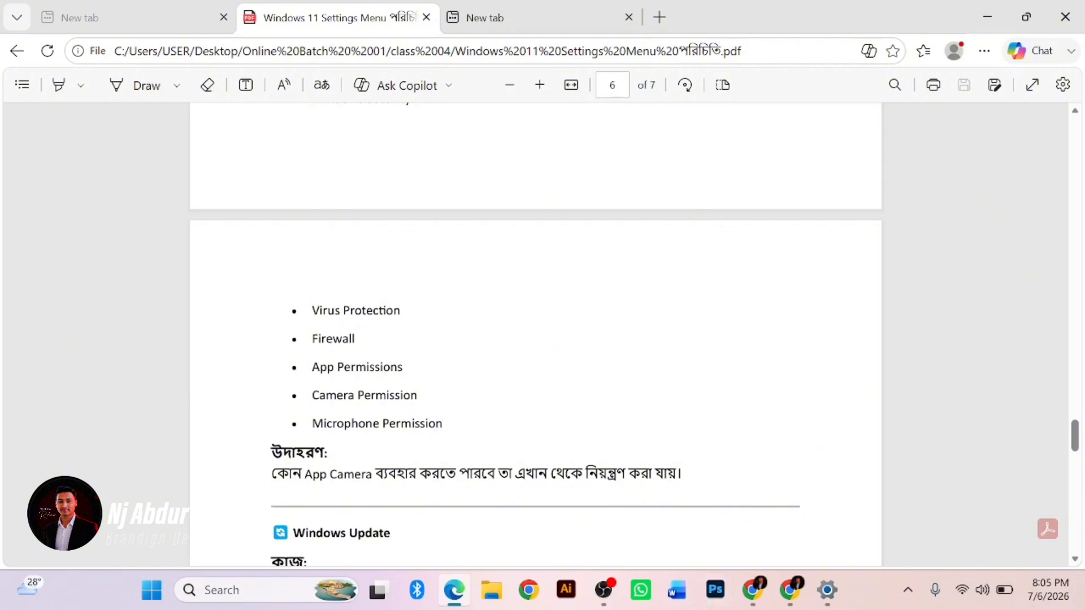
{"action": "scroll", "coordinate": [536, 339], "scroll_direction": "down", "scroll_amount": 4}
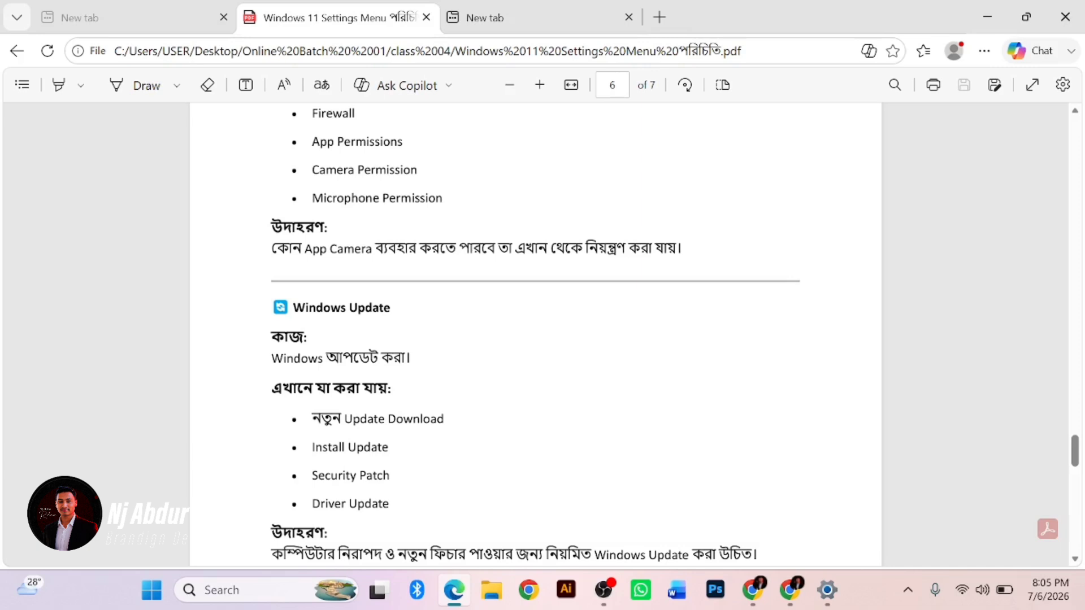
{"action": "scroll", "coordinate": [536, 334], "scroll_direction": "down", "scroll_amount": 4}
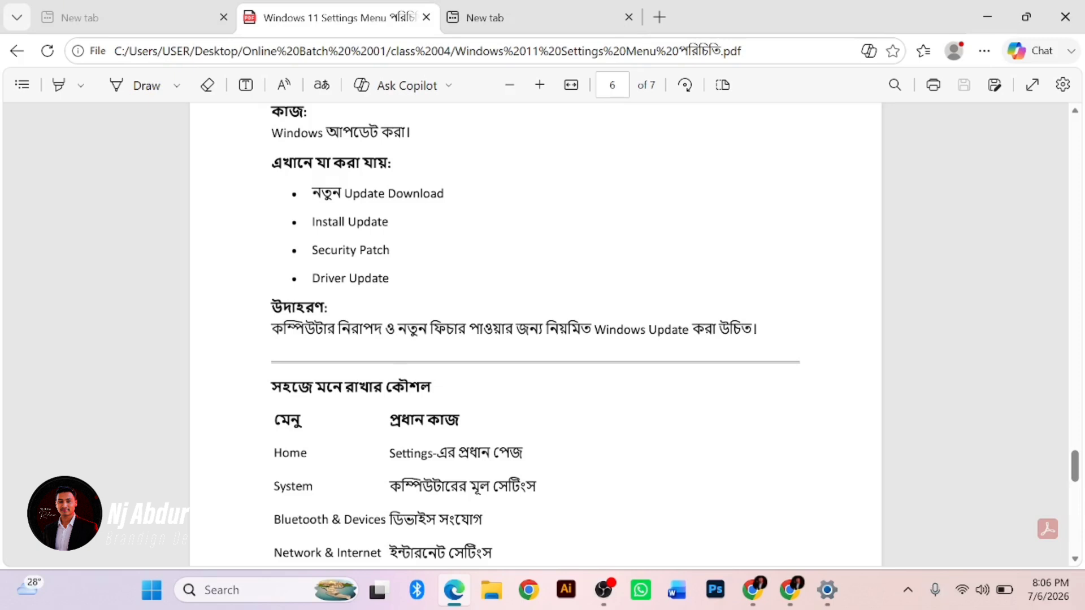
Switch to Settings and open the Windows Update category
{"action": "left_click", "coordinate": [827, 590]}
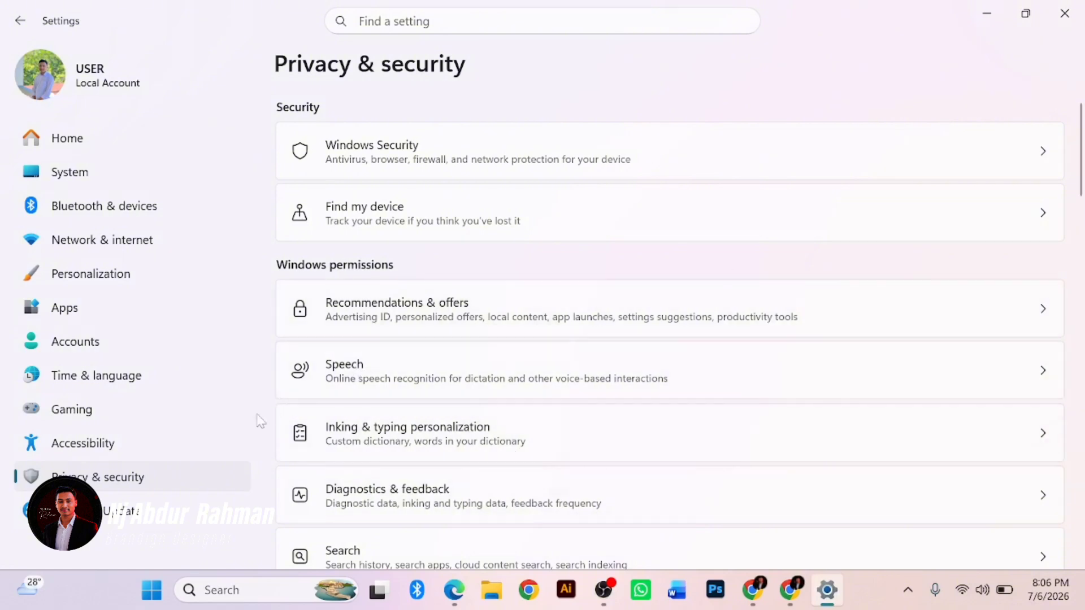
{"action": "left_click", "coordinate": [128, 516]}
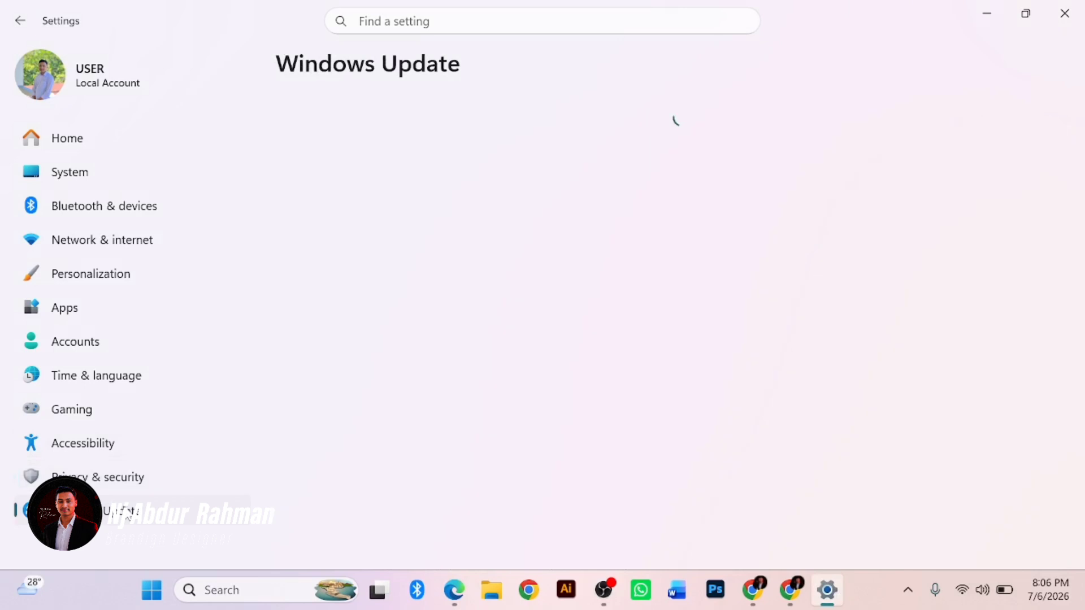
Switch to the PDF guide in Edge and read the menu summary table across pages 6 and 7
{"action": "left_click", "coordinate": [452, 592]}
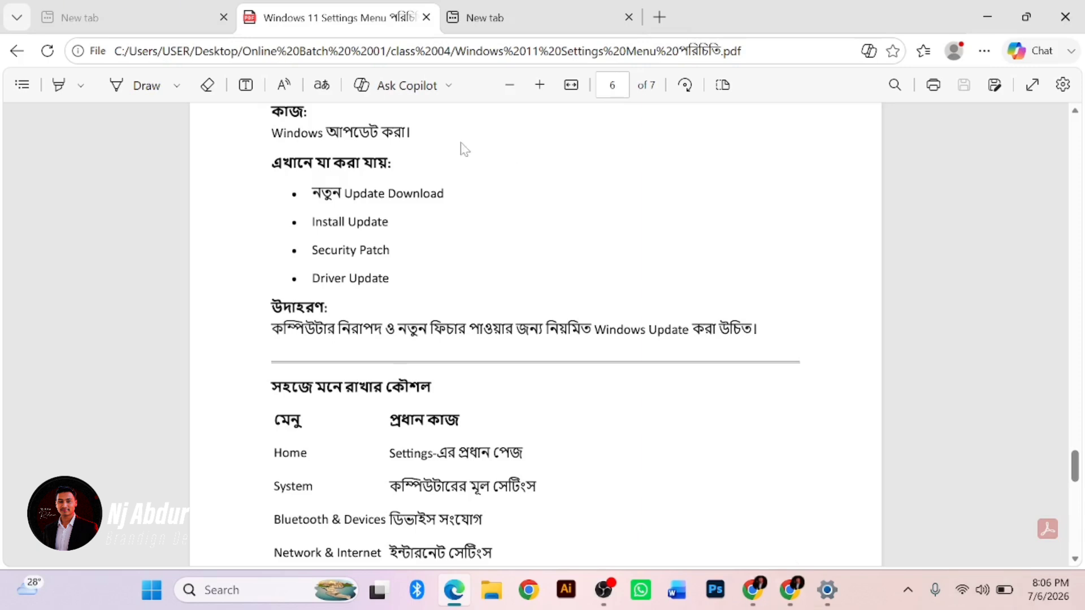
{"action": "scroll", "coordinate": [466, 159], "scroll_direction": "down", "scroll_amount": 4}
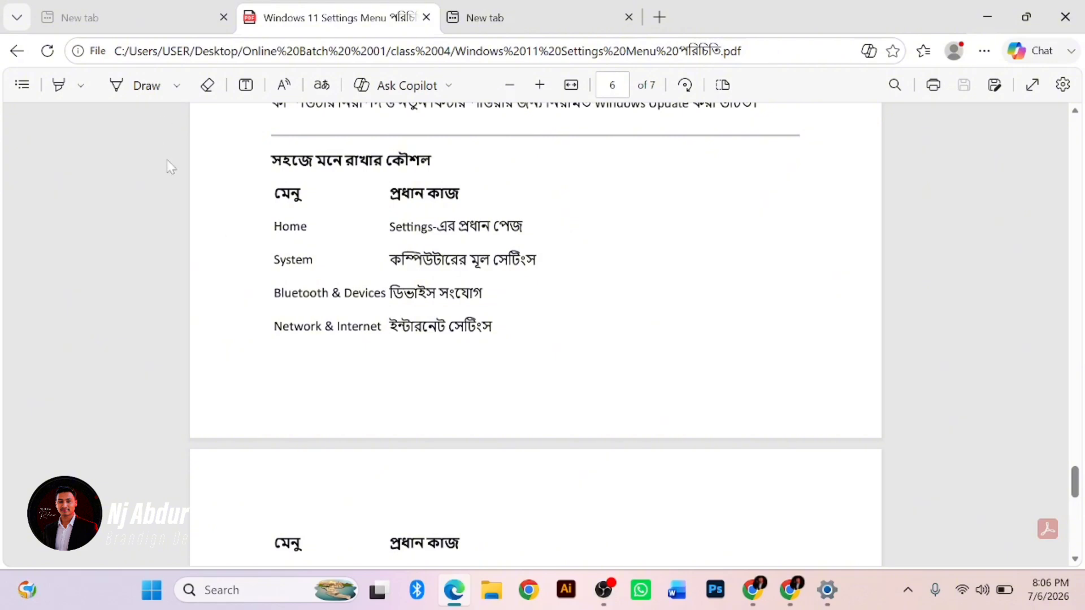
{"action": "scroll", "coordinate": [170, 164], "scroll_direction": "down", "scroll_amount": 4}
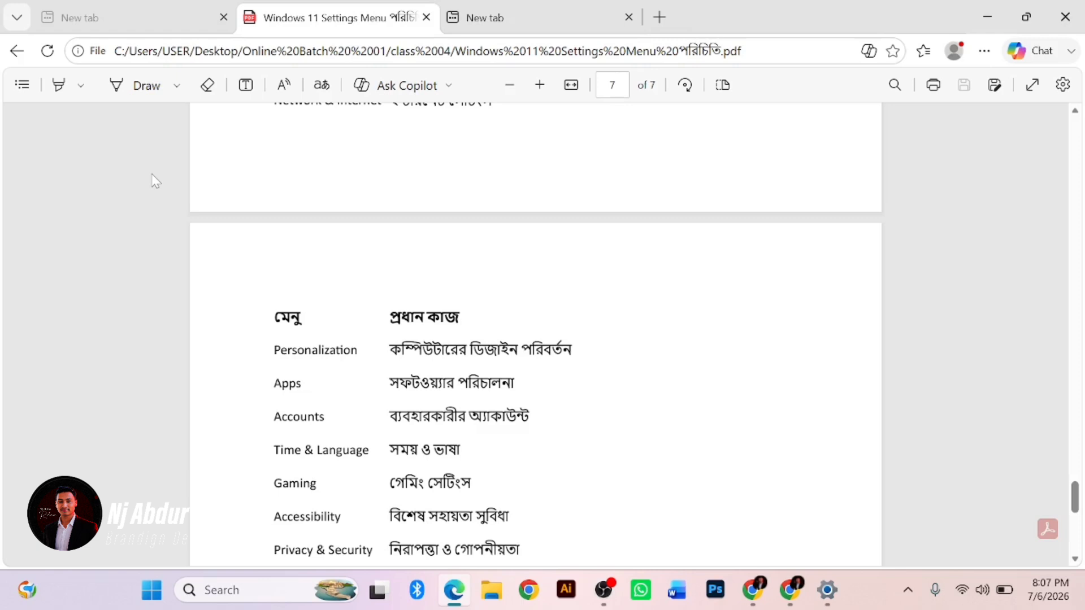
{"action": "scroll", "coordinate": [516, 322], "scroll_direction": "down", "scroll_amount": 4}
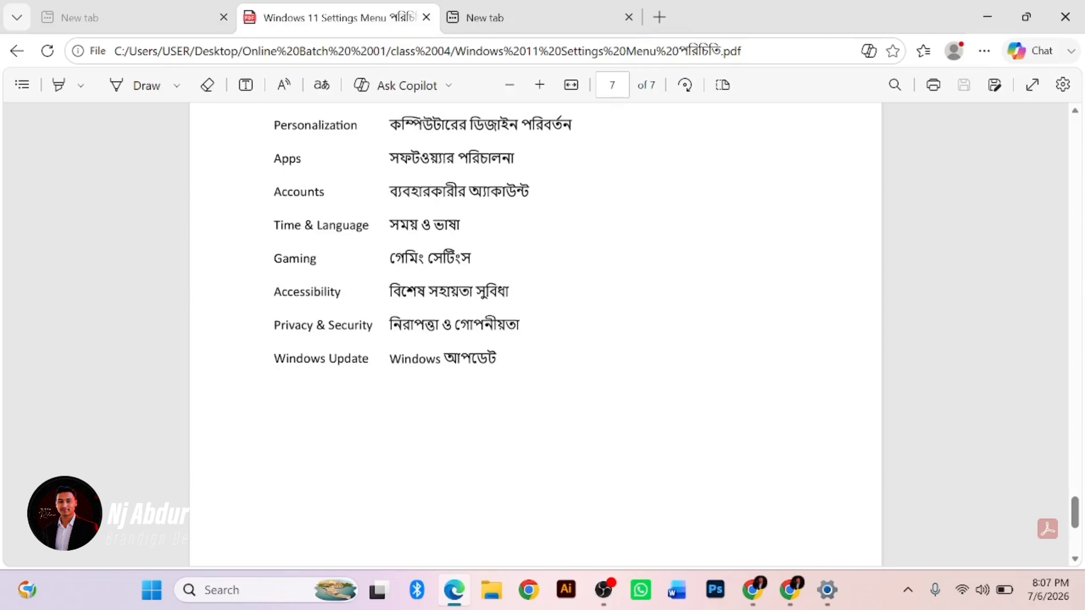
Go back to the beginning of the PDF guide on page 1
{"action": "scroll", "coordinate": [584, 283], "scroll_direction": "up", "scroll_amount": 10}
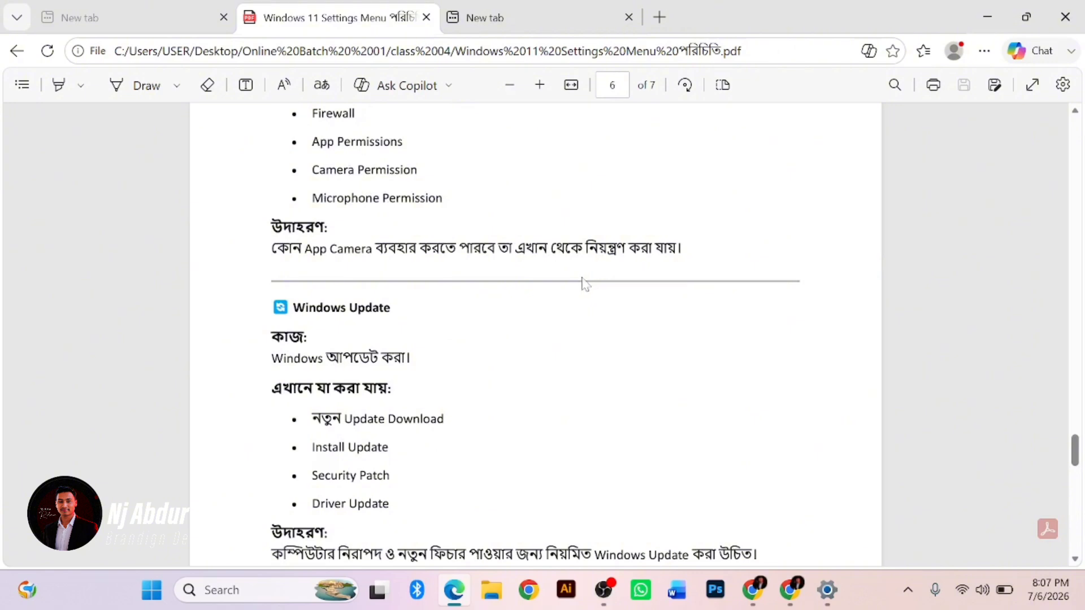
{"action": "scroll", "coordinate": [584, 283], "scroll_direction": "up", "scroll_amount": 15}
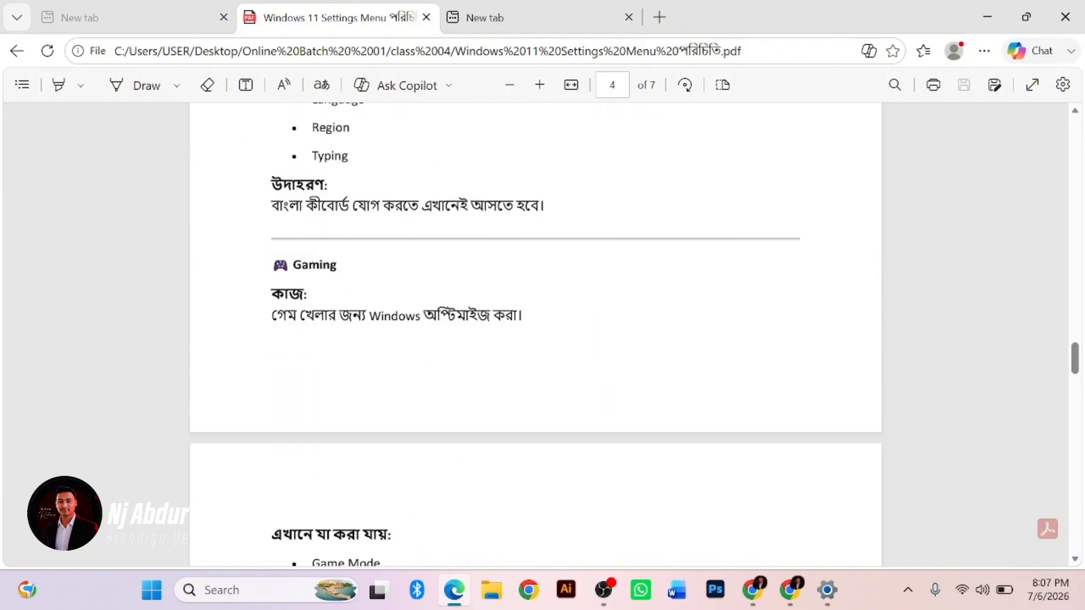
{"action": "scroll", "coordinate": [491, 317], "scroll_direction": "up", "scroll_amount": 20}
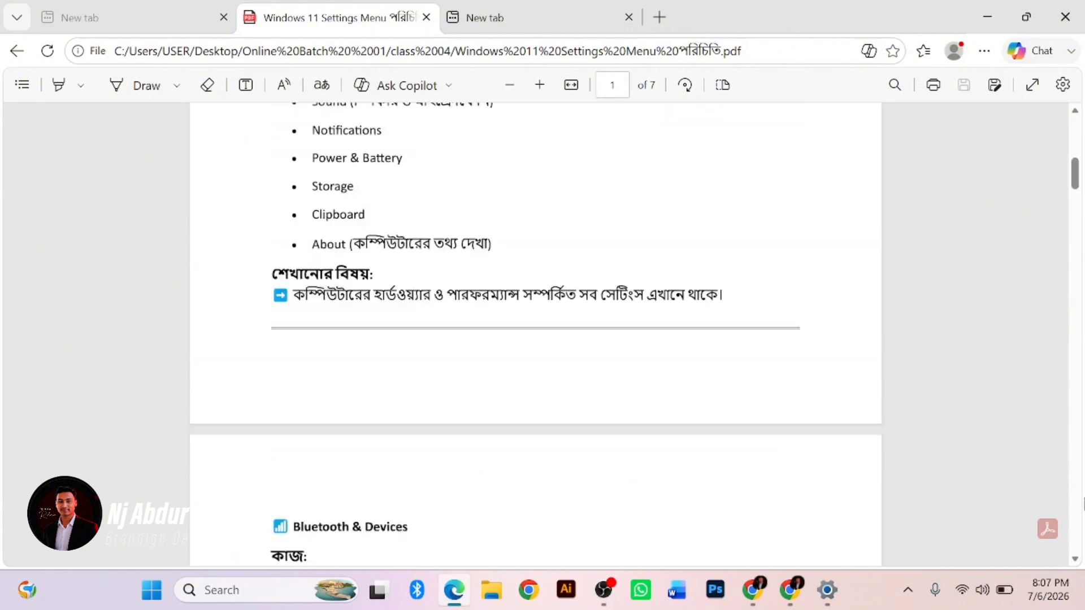
{"action": "scroll", "coordinate": [536, 333], "scroll_direction": "up", "scroll_amount": 10}
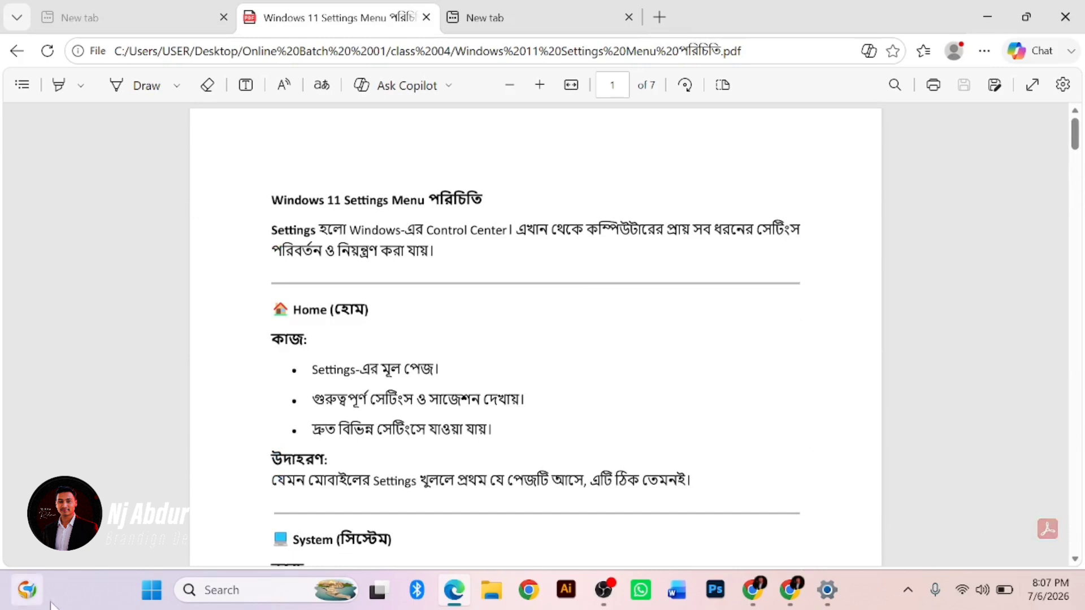
Switch to Settings and open the Home page
{"action": "left_click", "coordinate": [826, 590]}
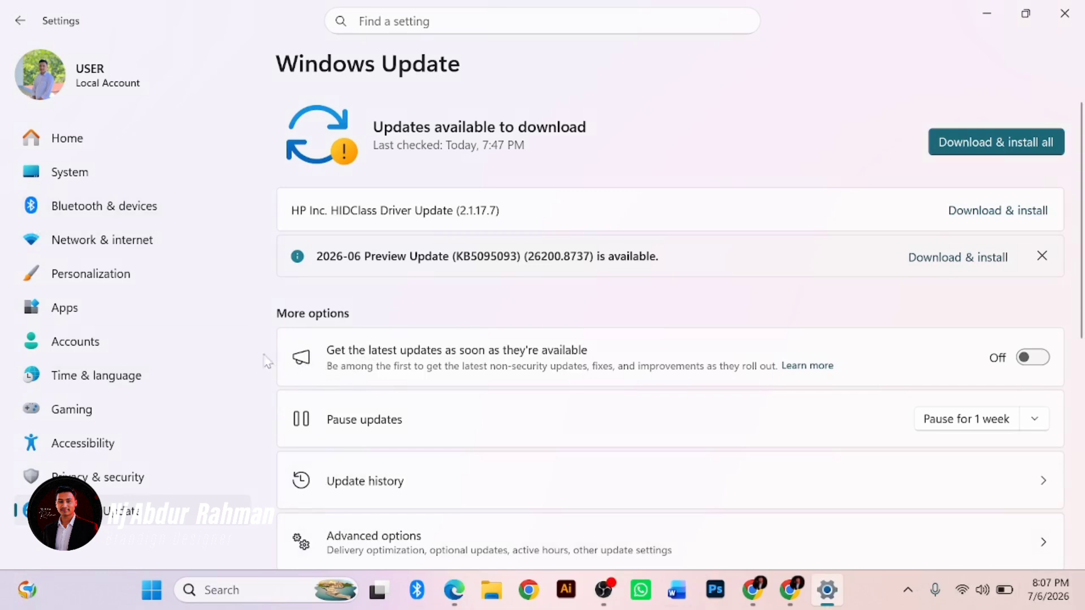
{"action": "left_click", "coordinate": [26, 148]}
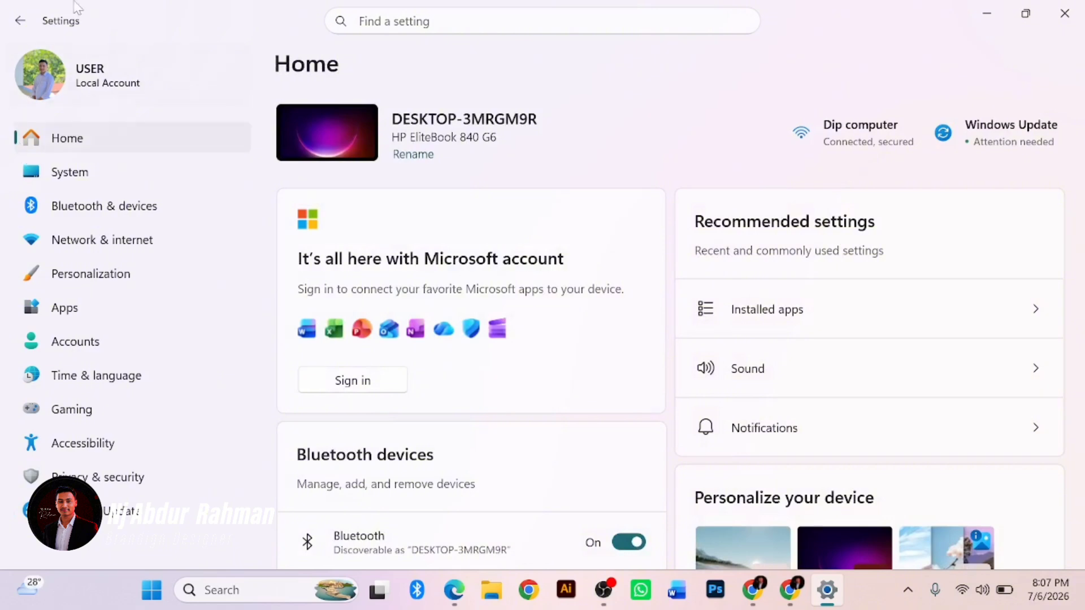
Open the Accounts page from the user profile and look through its account options down to the related settings
{"action": "left_click", "coordinate": [72, 87]}
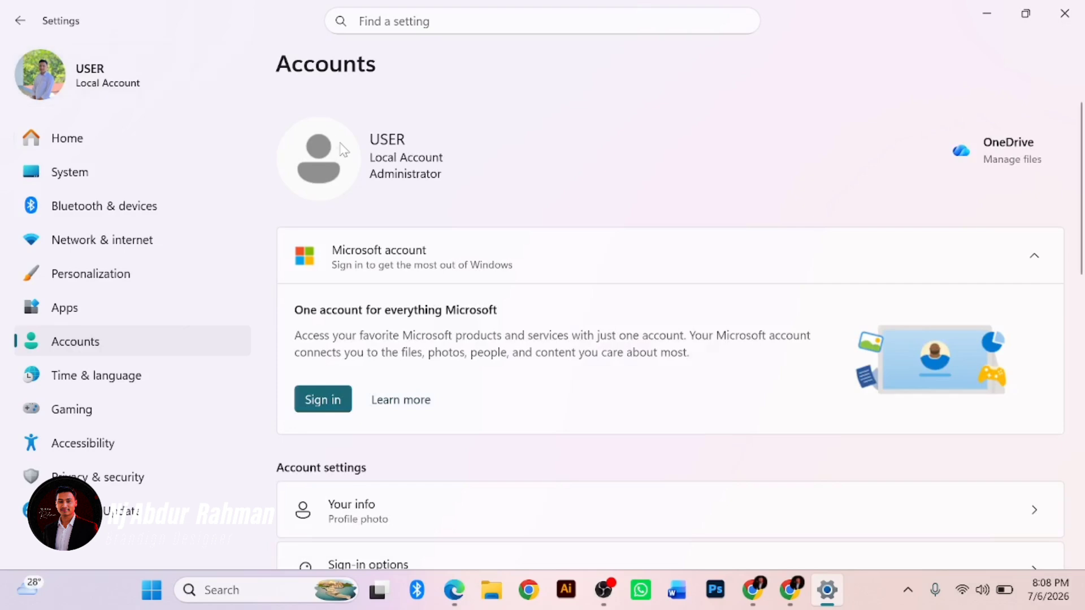
{"action": "scroll", "coordinate": [360, 172], "scroll_direction": "down", "scroll_amount": 1}
{"action": "scroll", "coordinate": [360, 171], "scroll_direction": "down", "scroll_amount": 2}
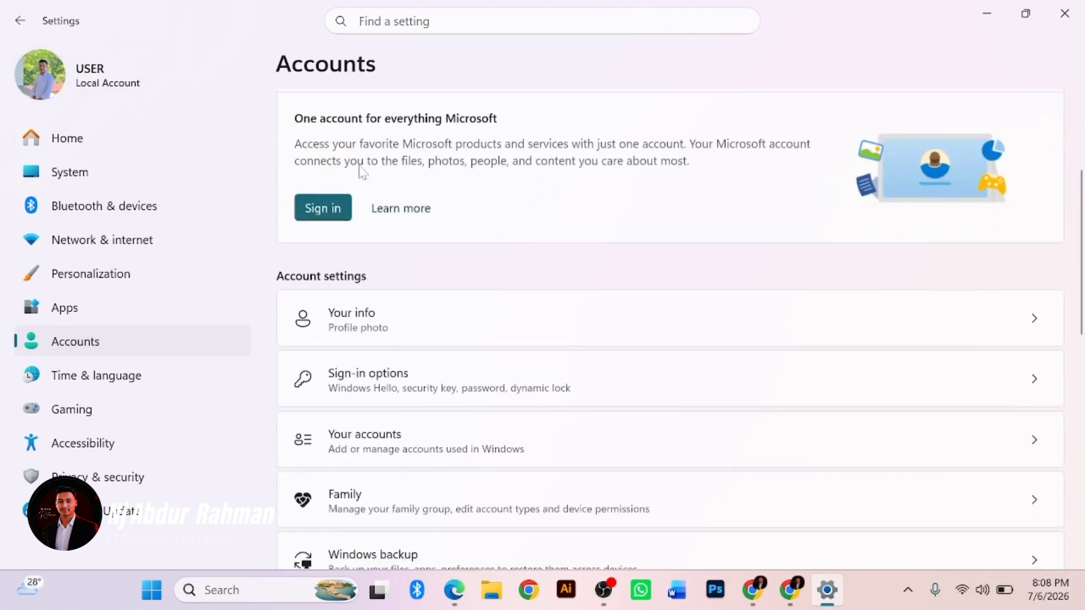
{"action": "scroll", "coordinate": [362, 173], "scroll_direction": "down", "scroll_amount": 3}
{"action": "scroll", "coordinate": [333, 247], "scroll_direction": "down", "scroll_amount": 6}
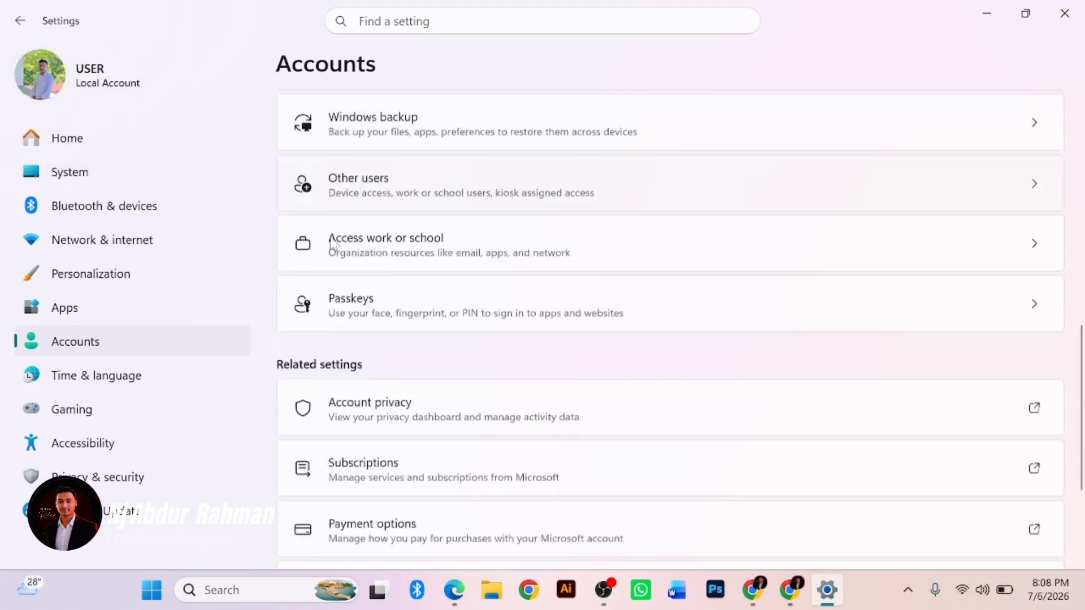